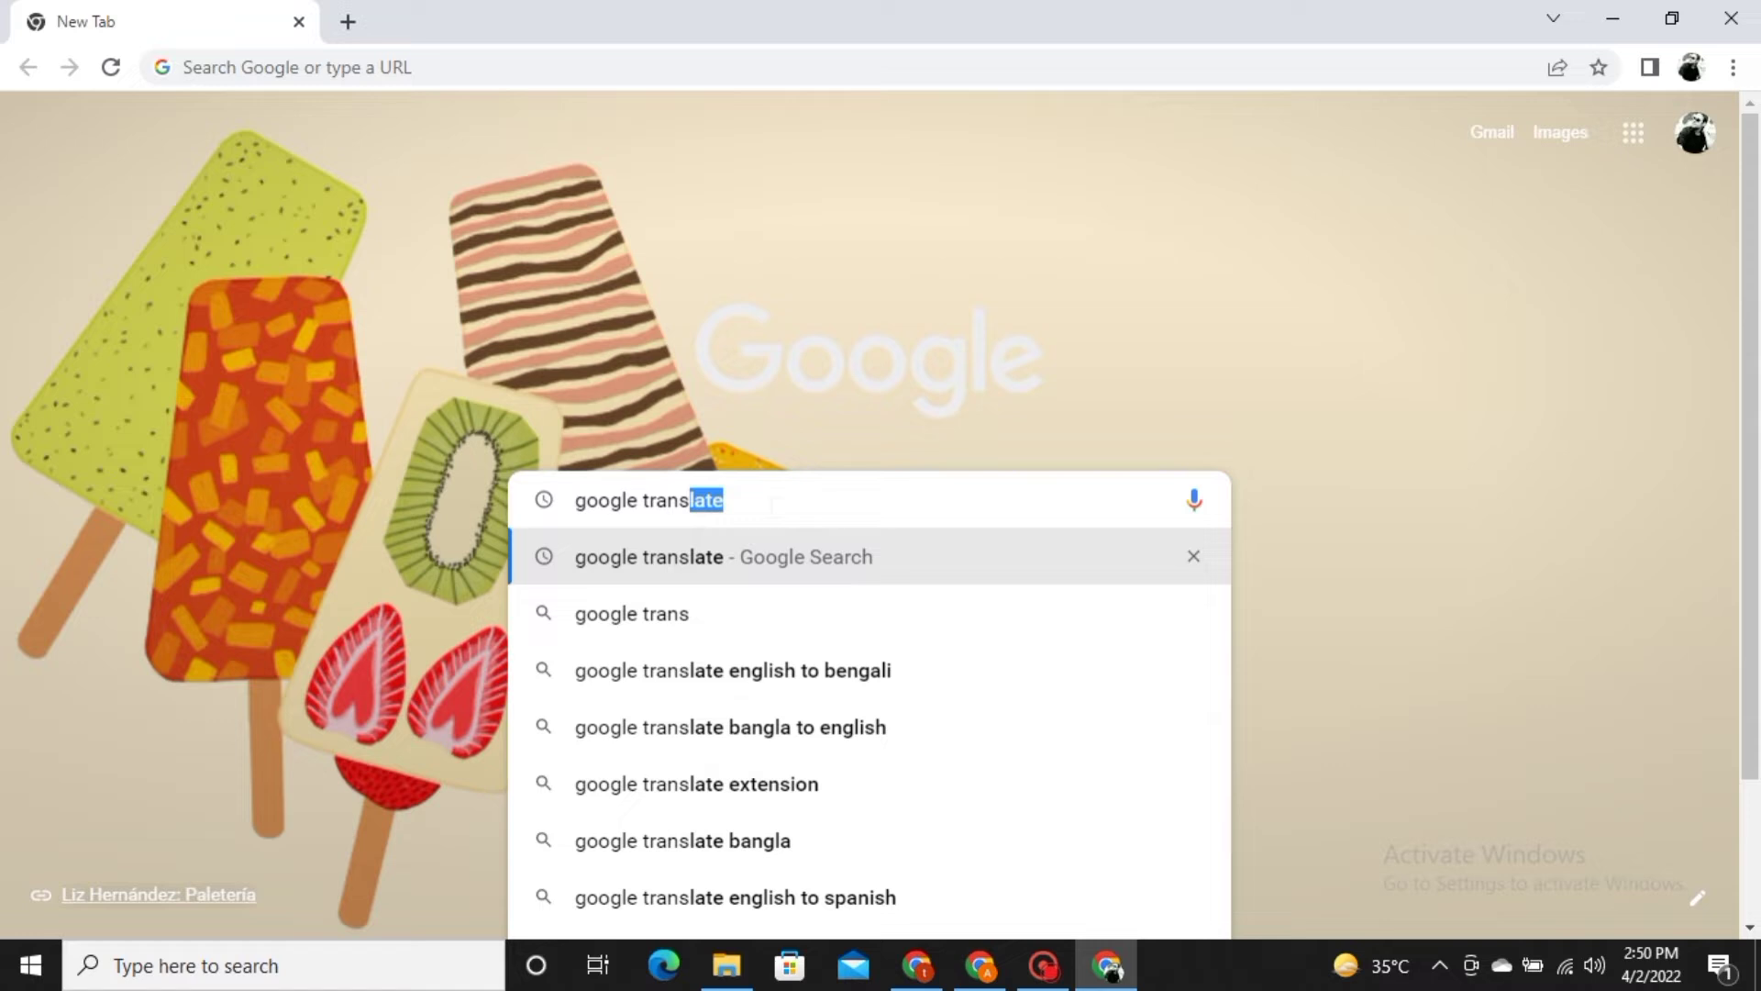
- Search Google for "google translate" and look over the results page
left_click(720, 558)
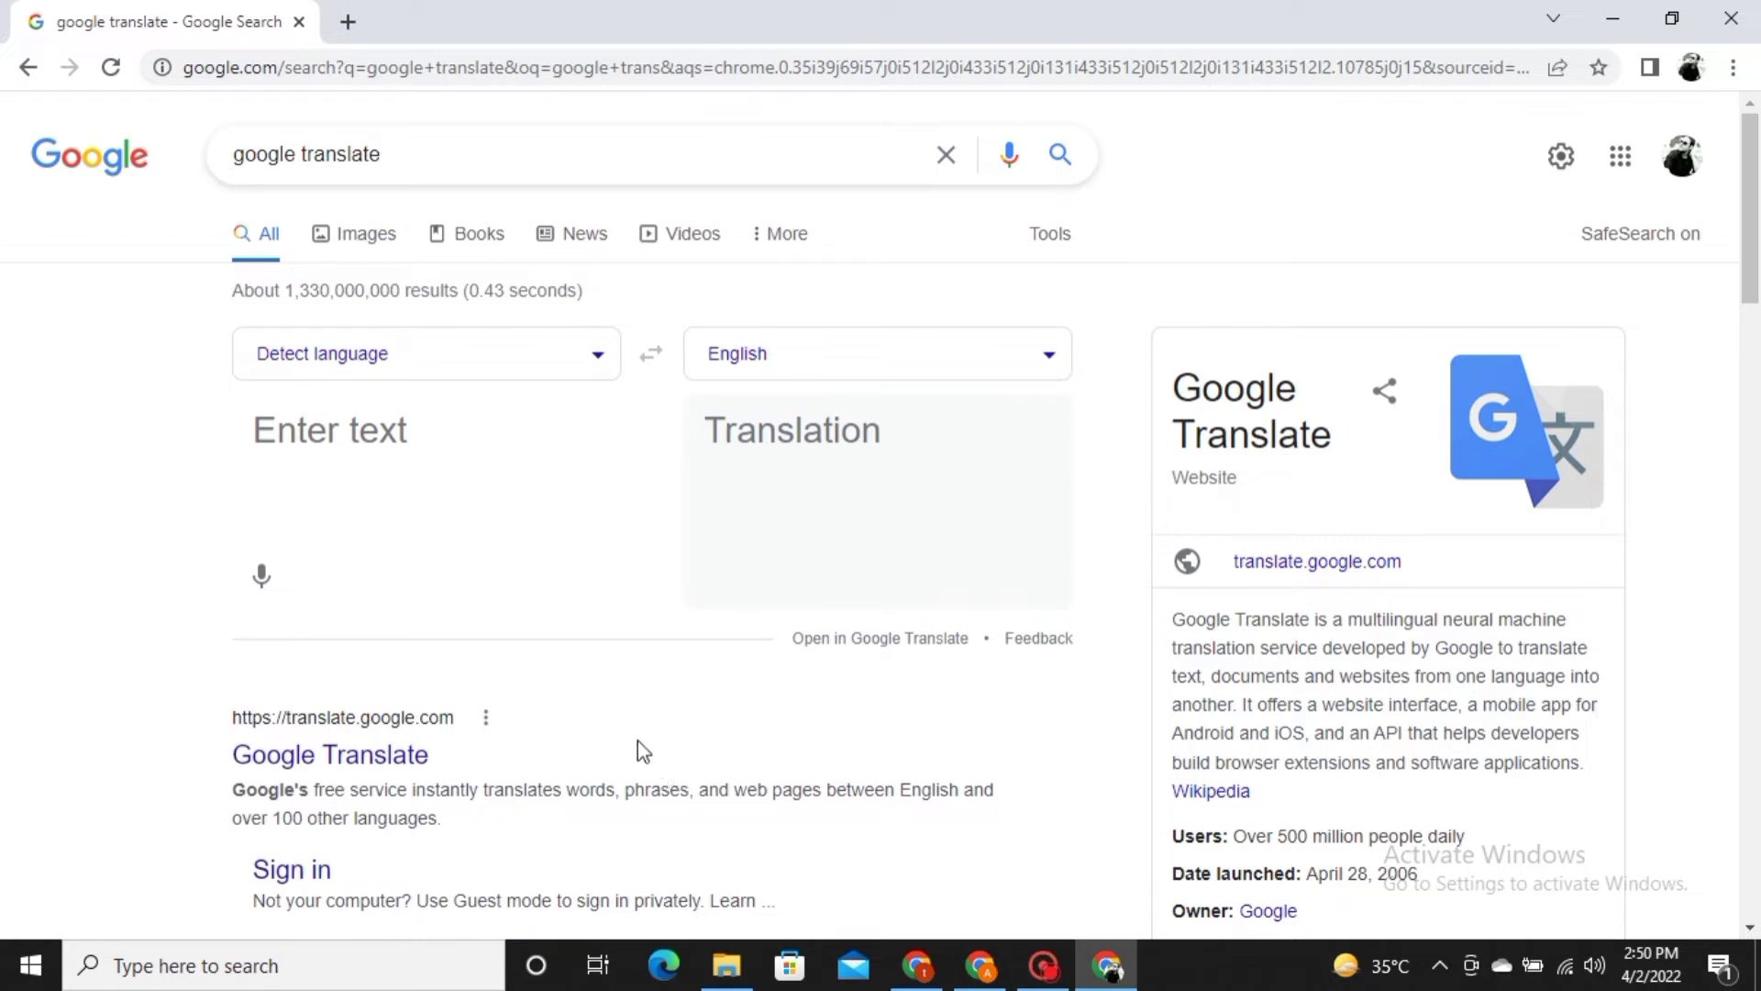
scroll(638, 745, "down", 1)
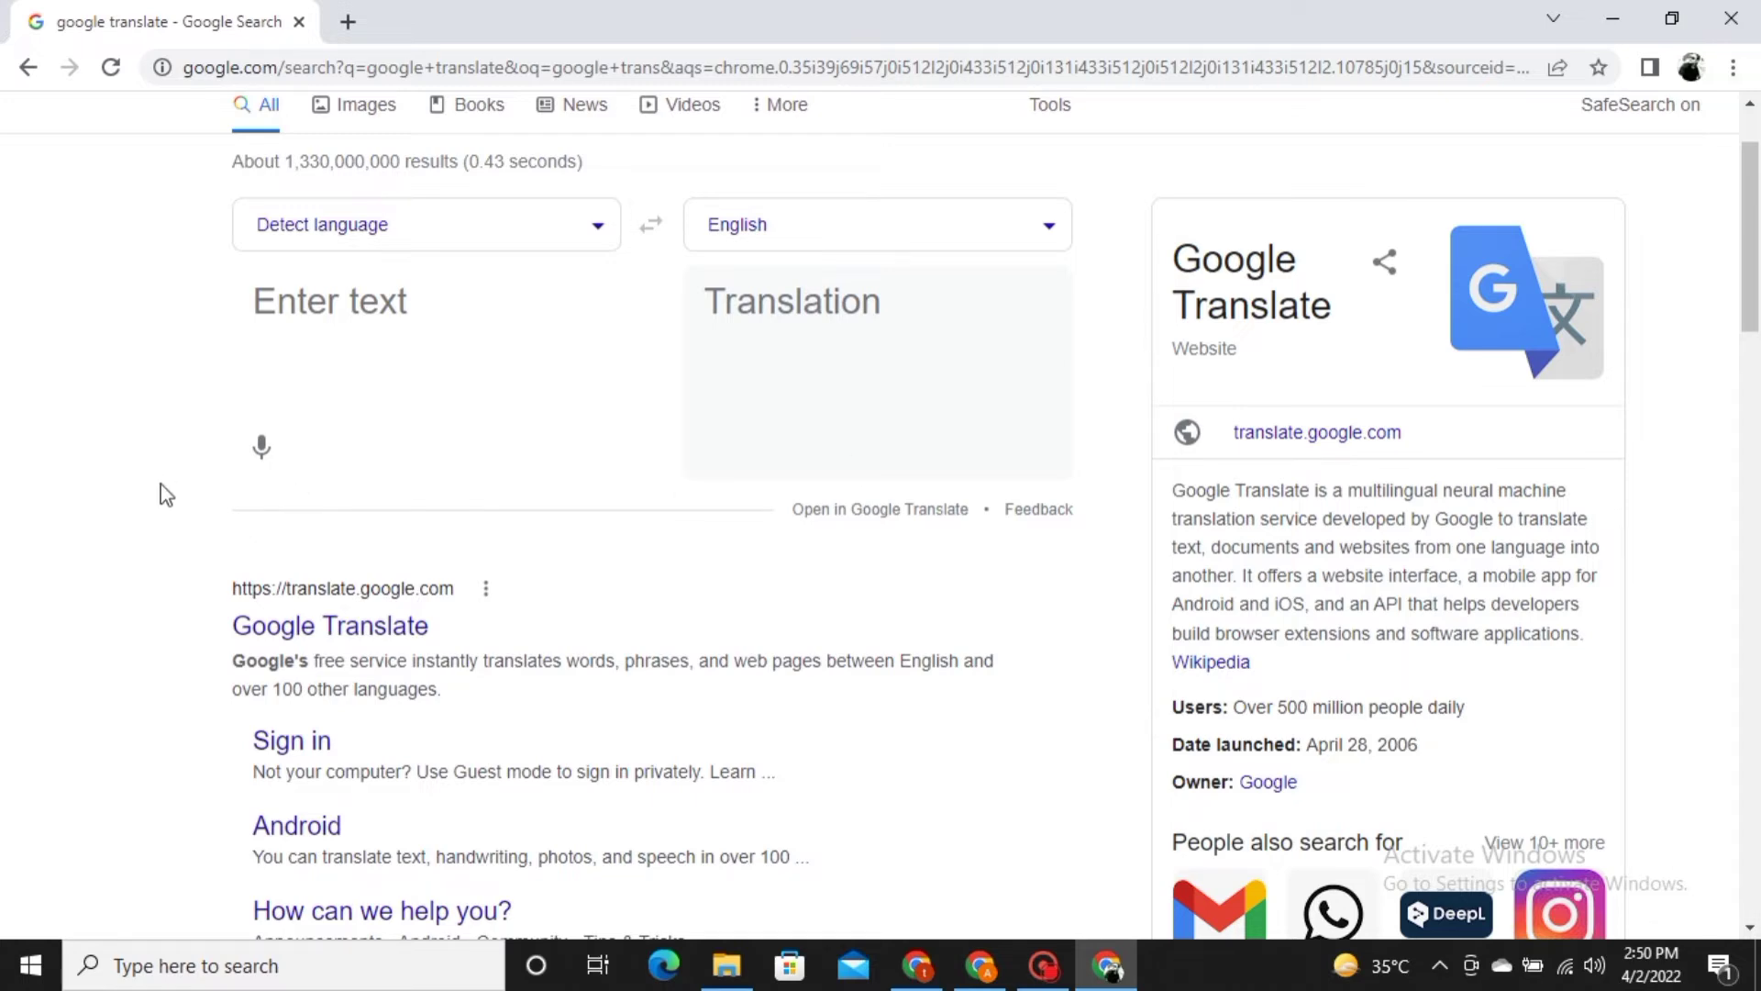
scroll(161, 493, "down", 4)
scroll(162, 494, "up", 6)
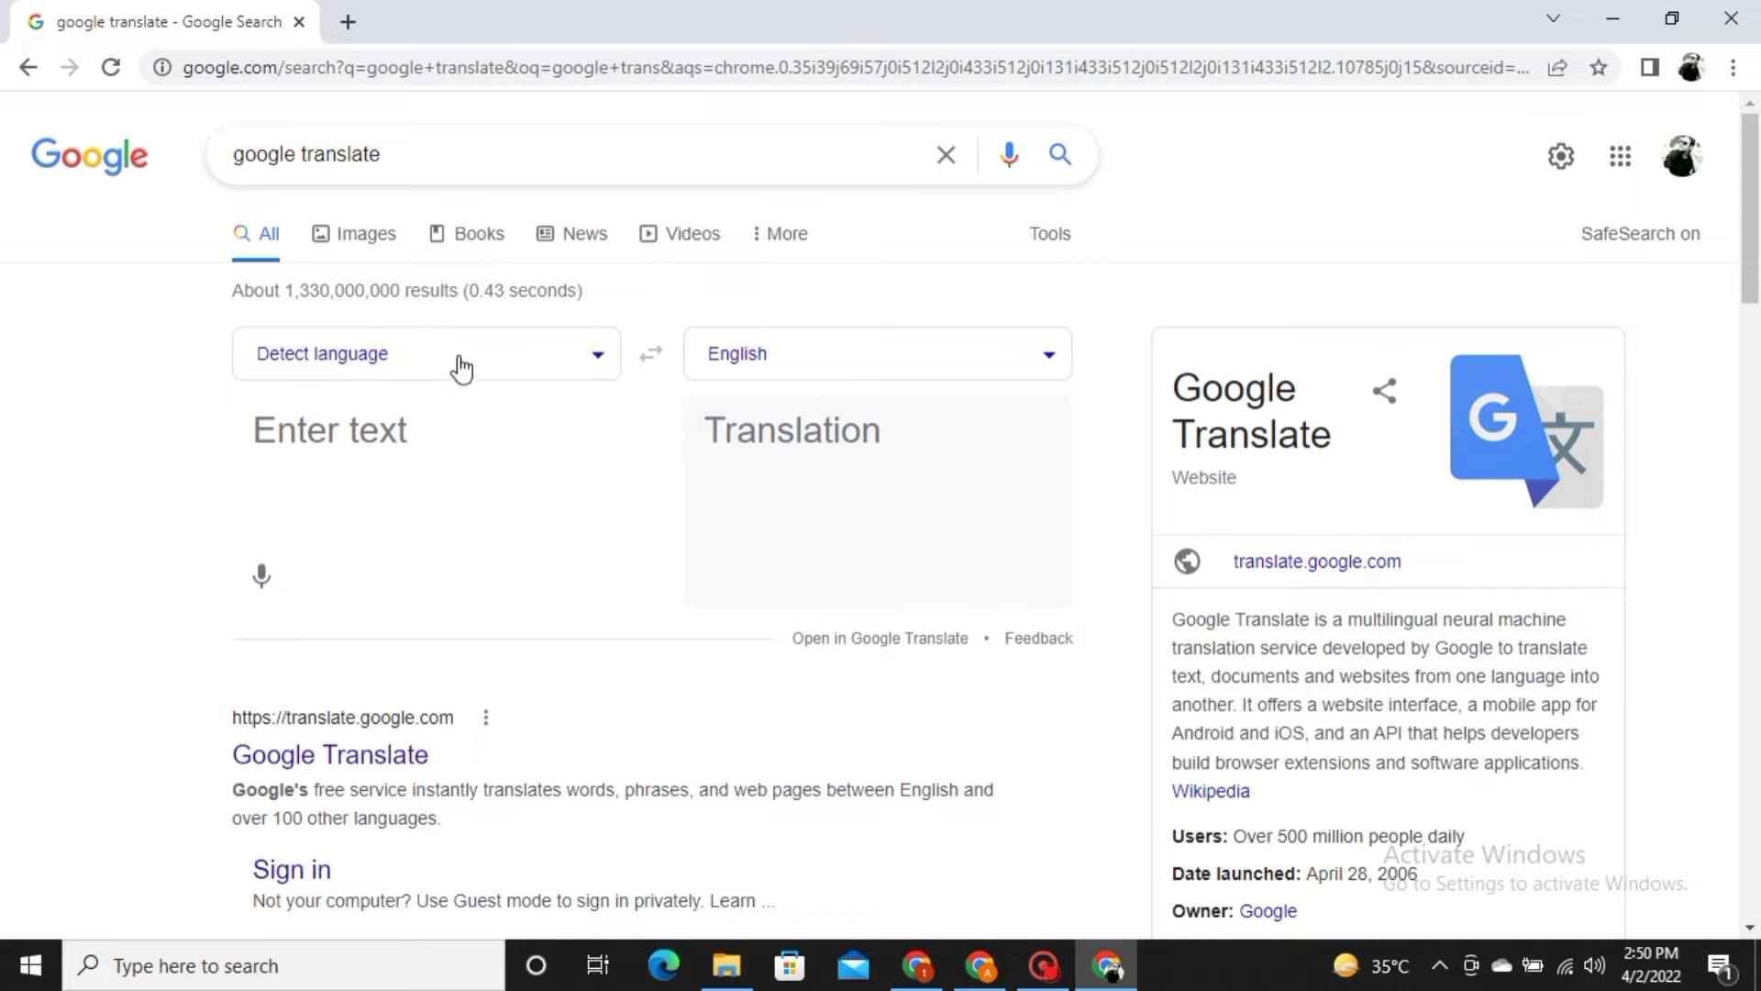
- Set the translator's source language to English
left_click(253, 431)
left_click(599, 358)
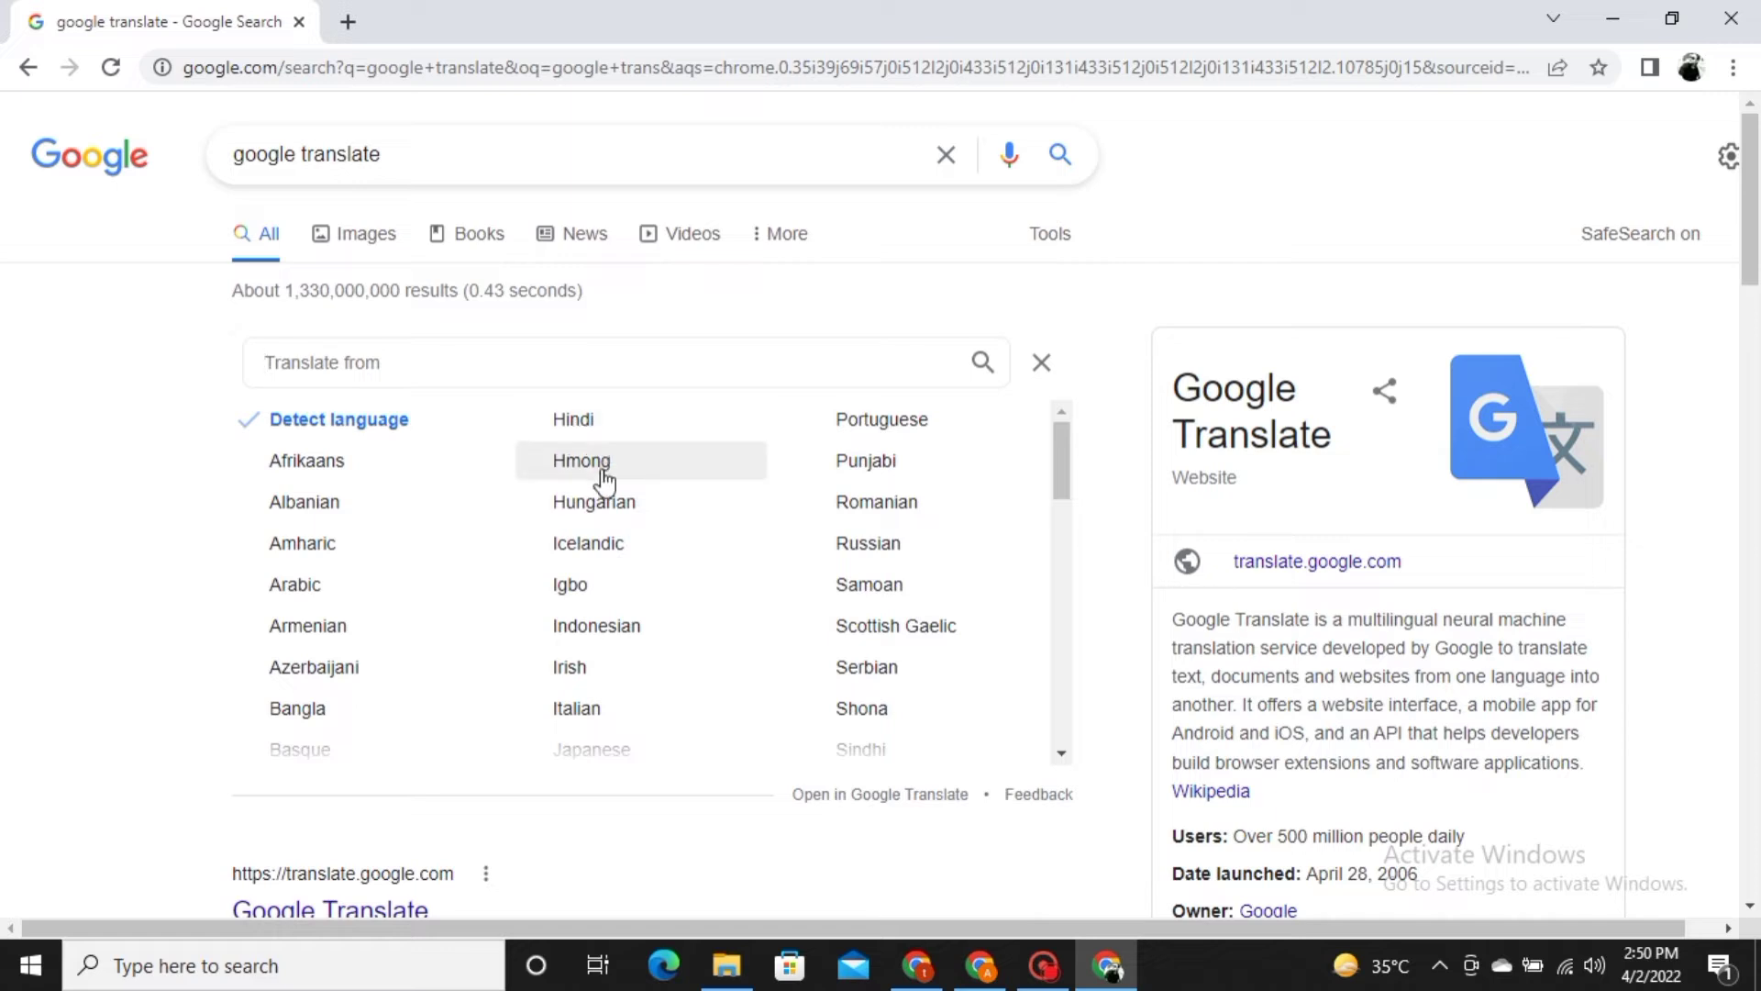
scroll(385, 653, "down", 1)
scroll(384, 649, "down", 2)
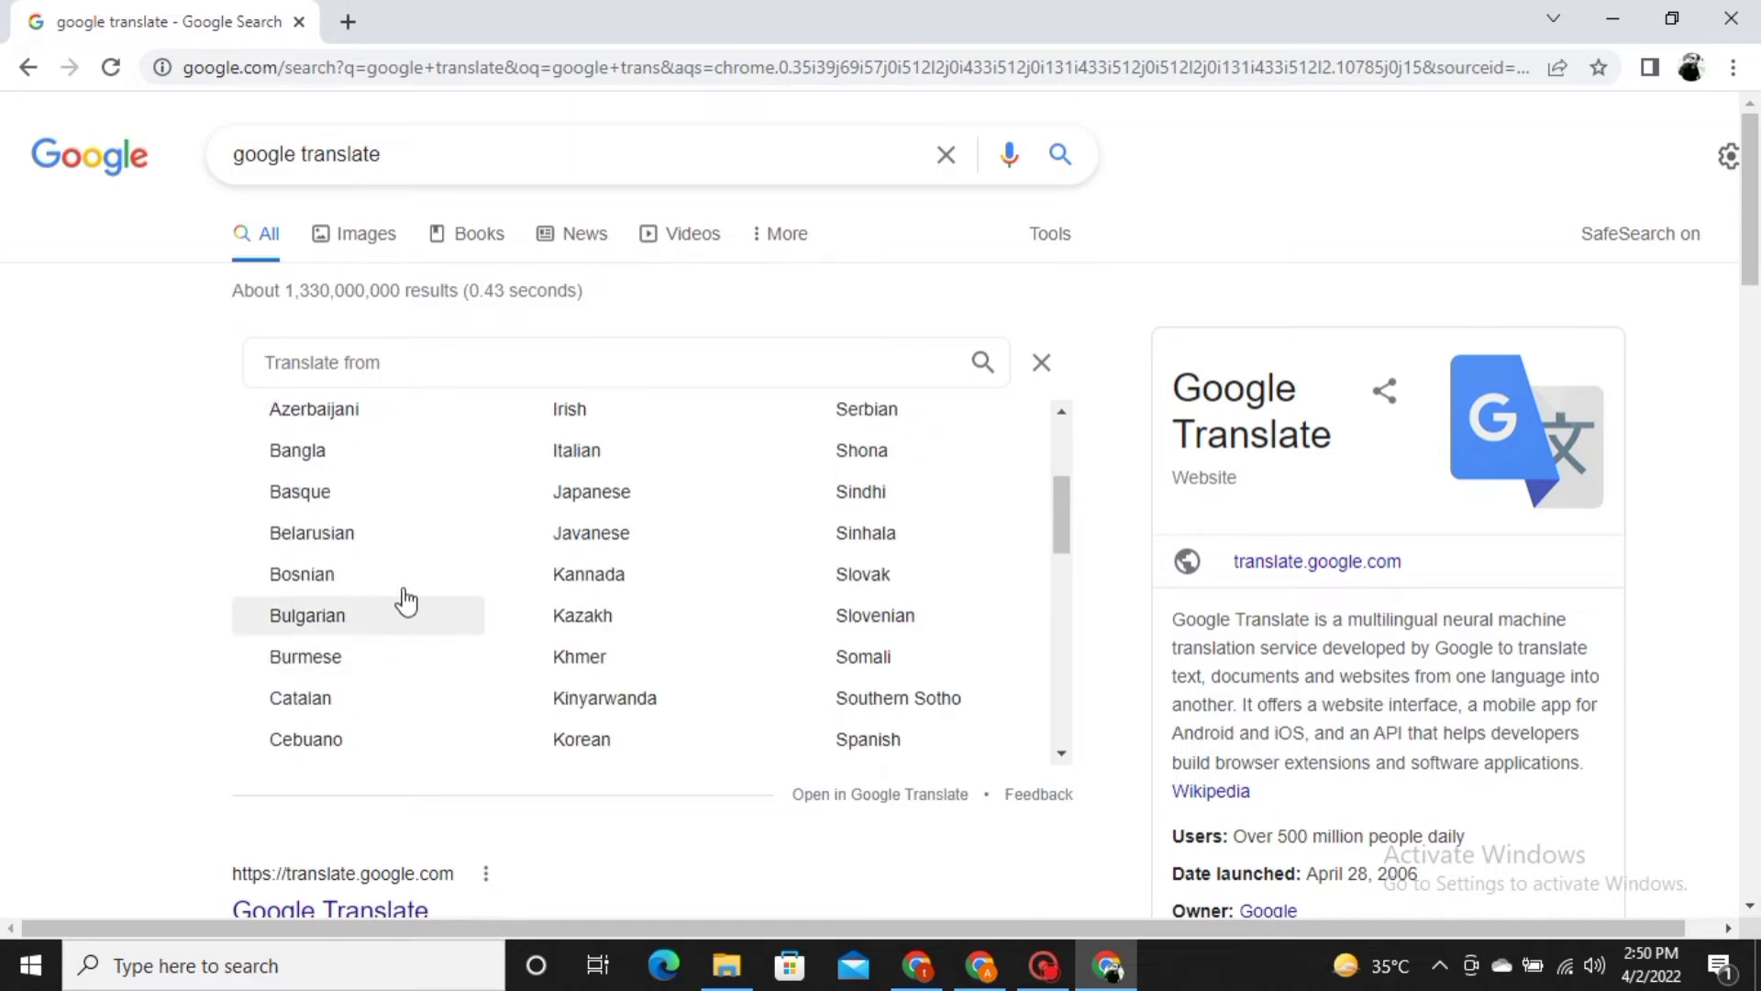
scroll(404, 597, "down", 5)
scroll(406, 598, "down", 1)
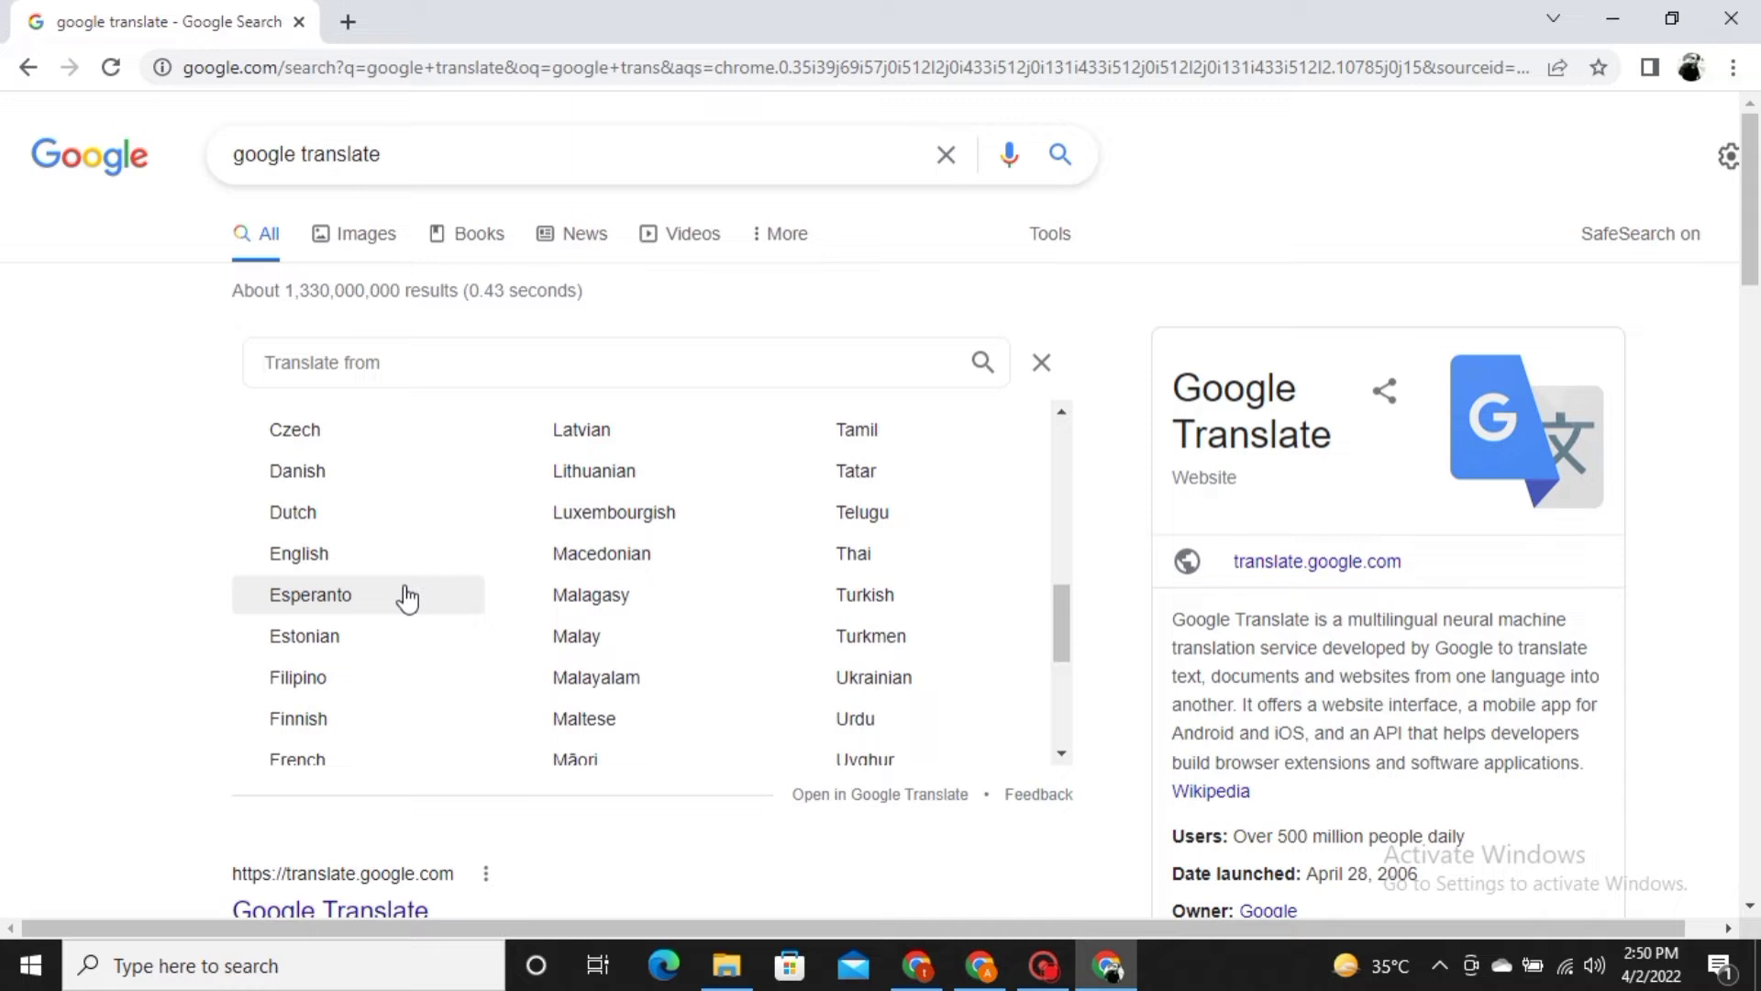
scroll(406, 598, "down", 2)
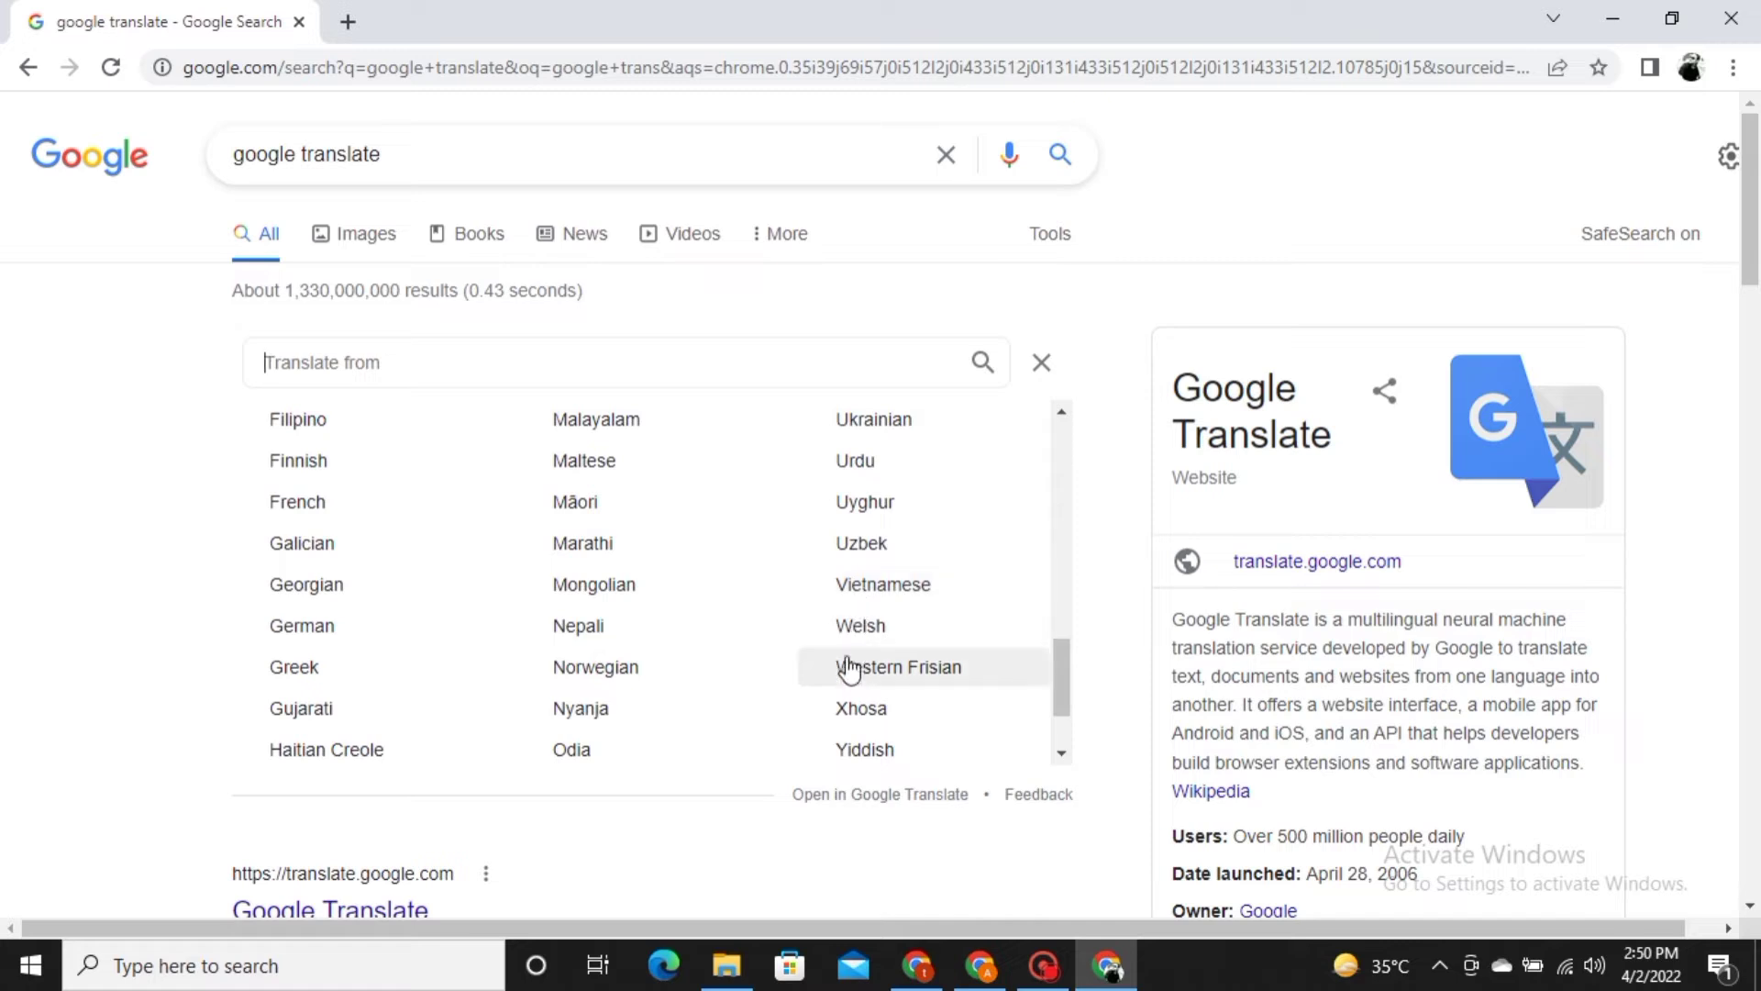
scroll(778, 703, "down", 1)
scroll(778, 703, "down", 1)
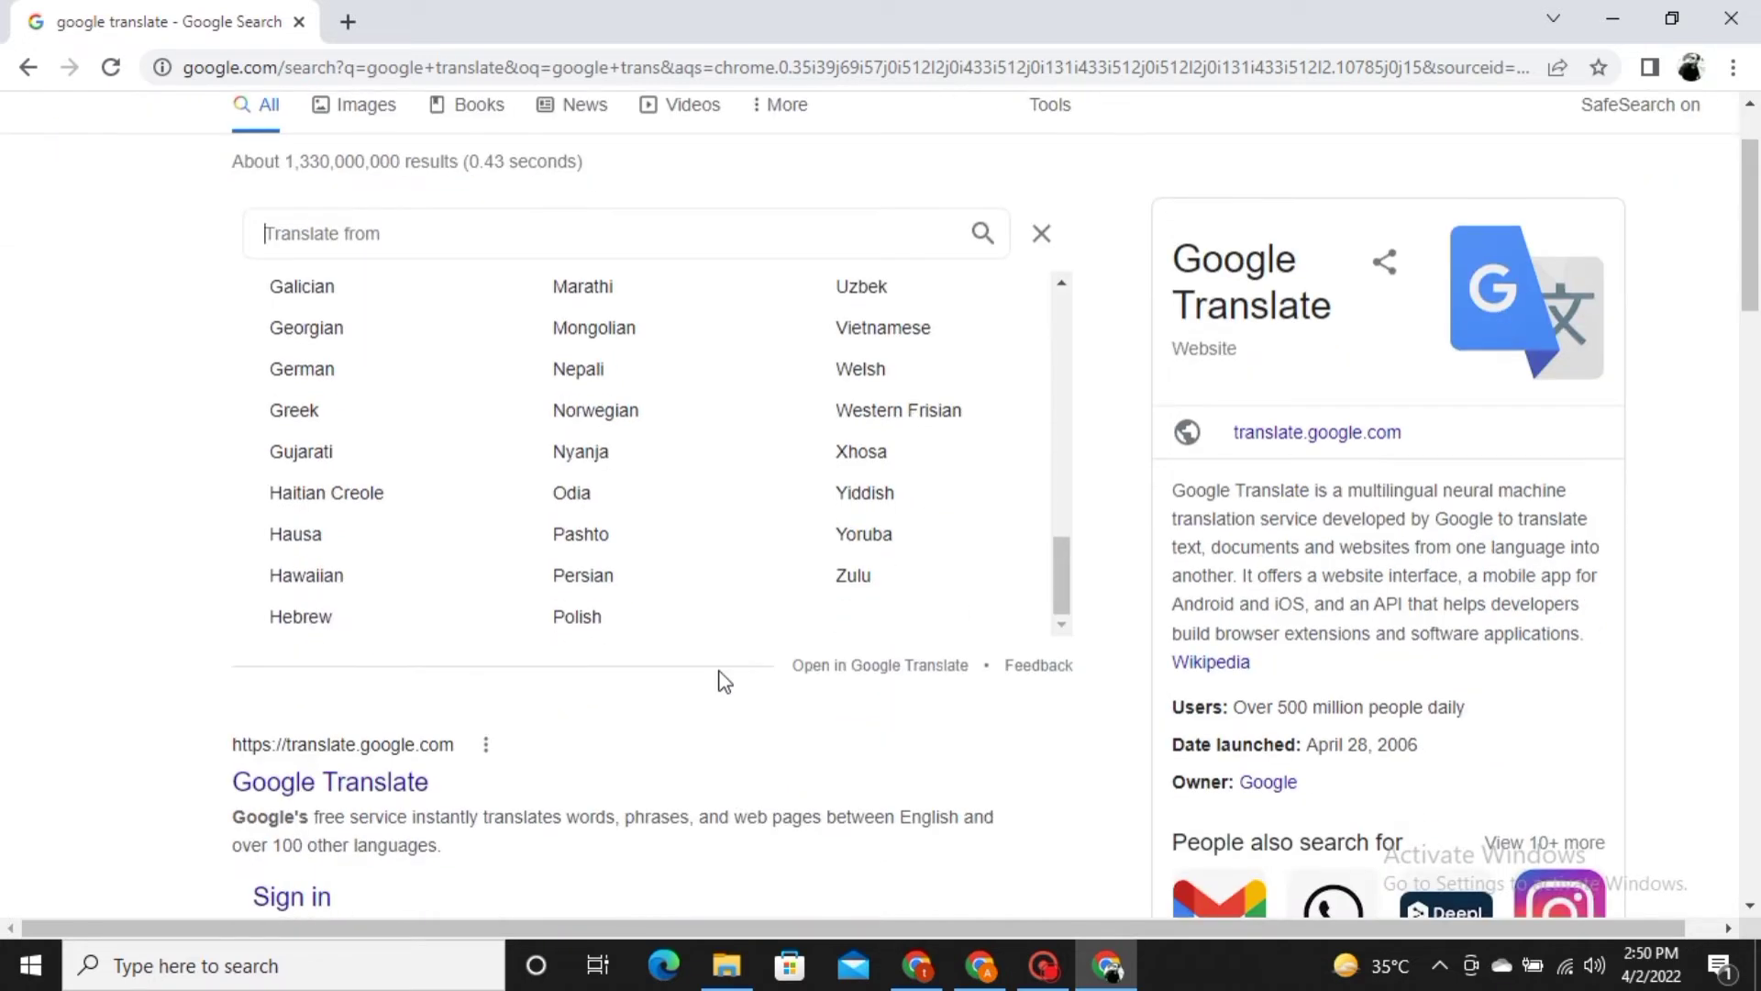
scroll(621, 602, "up", 1)
scroll(619, 601, "up", 2)
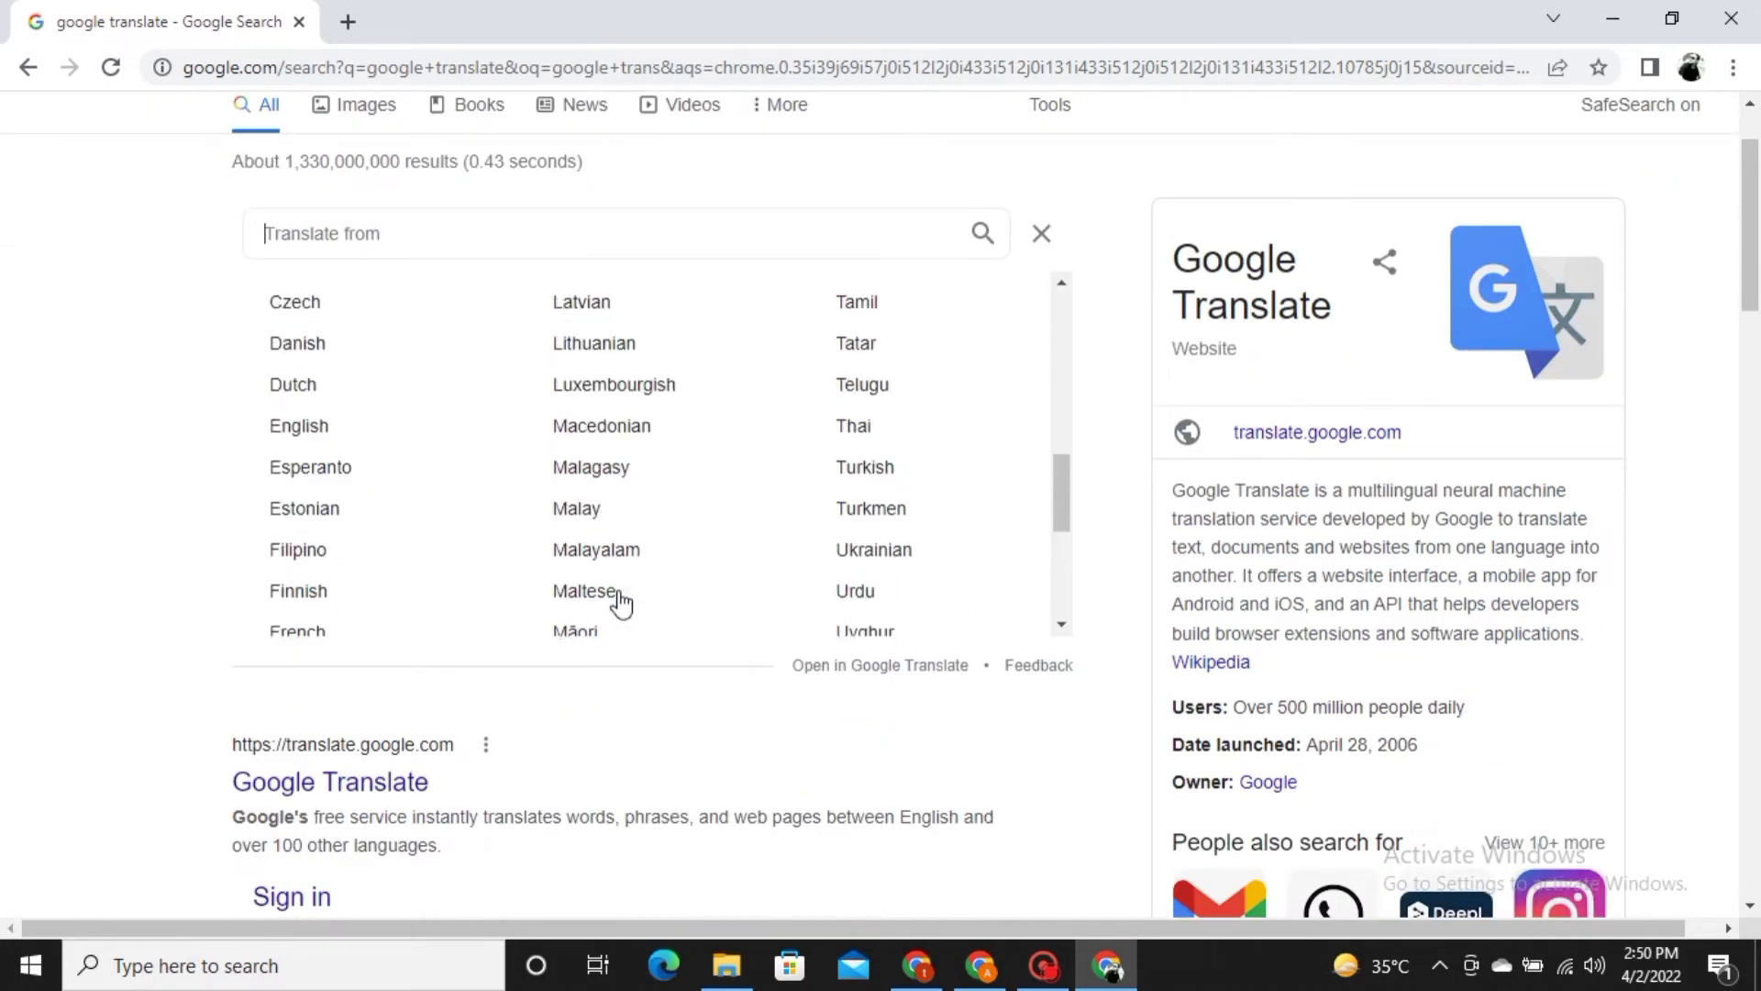
left_click(277, 427)
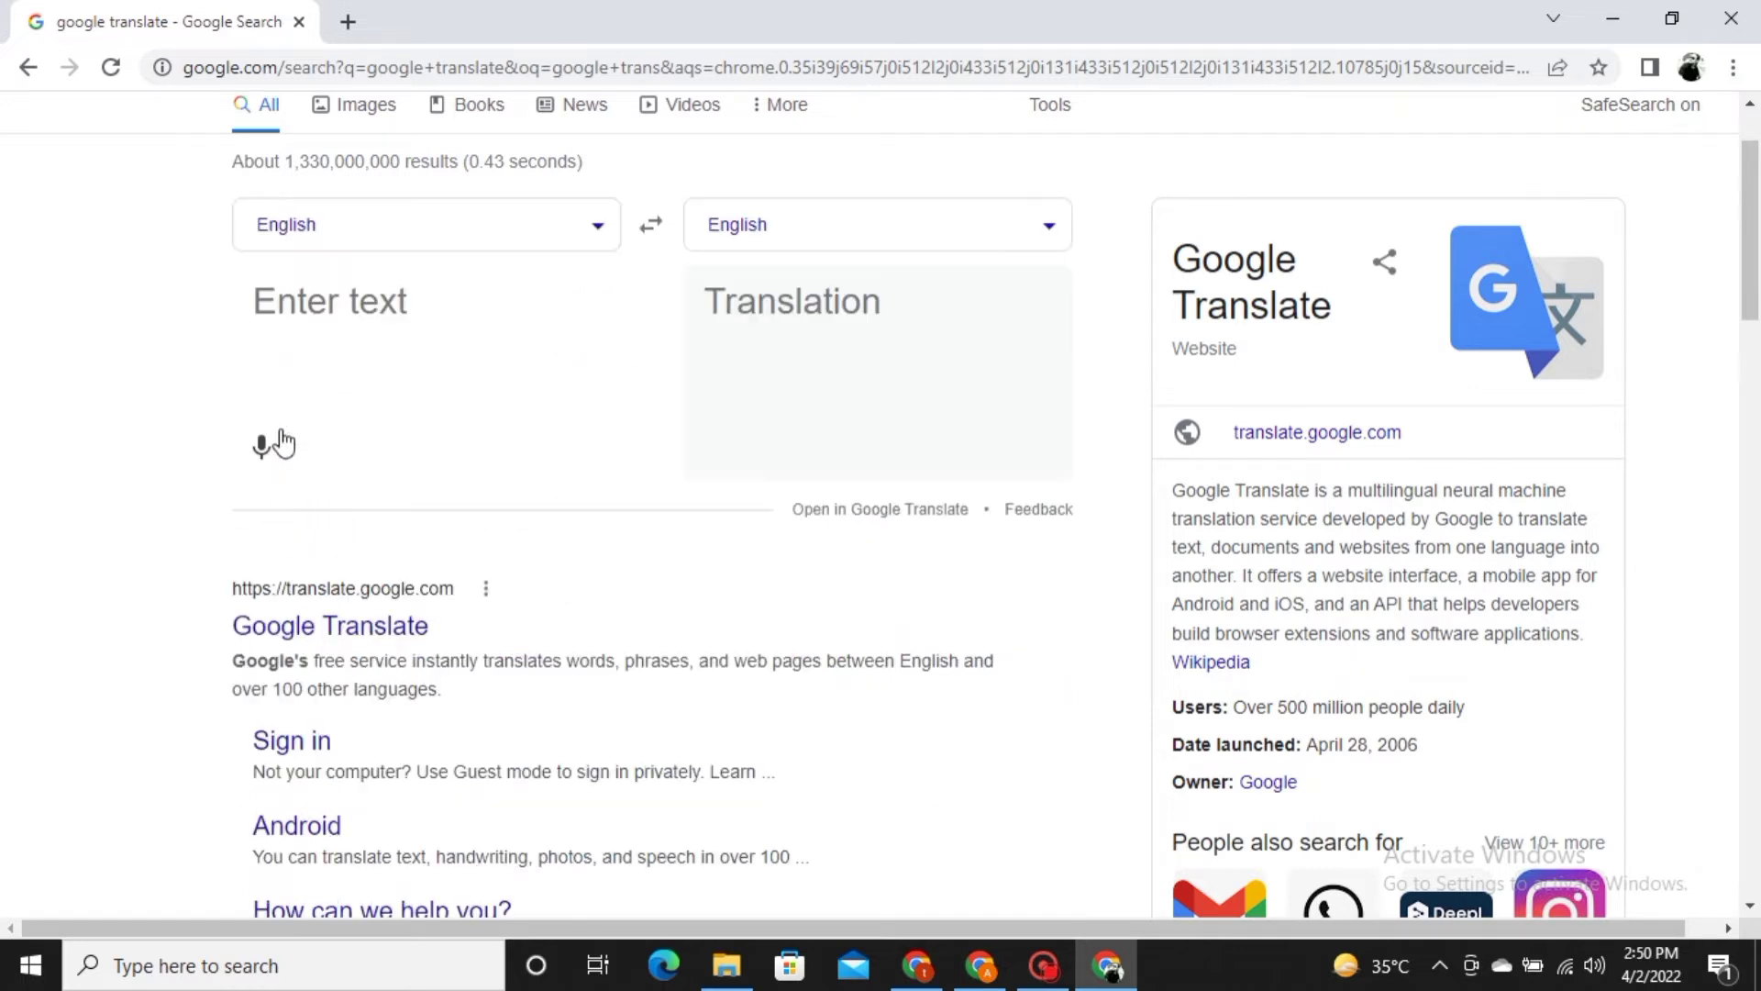
- Set the translator's target language to Thai
left_click(1058, 229)
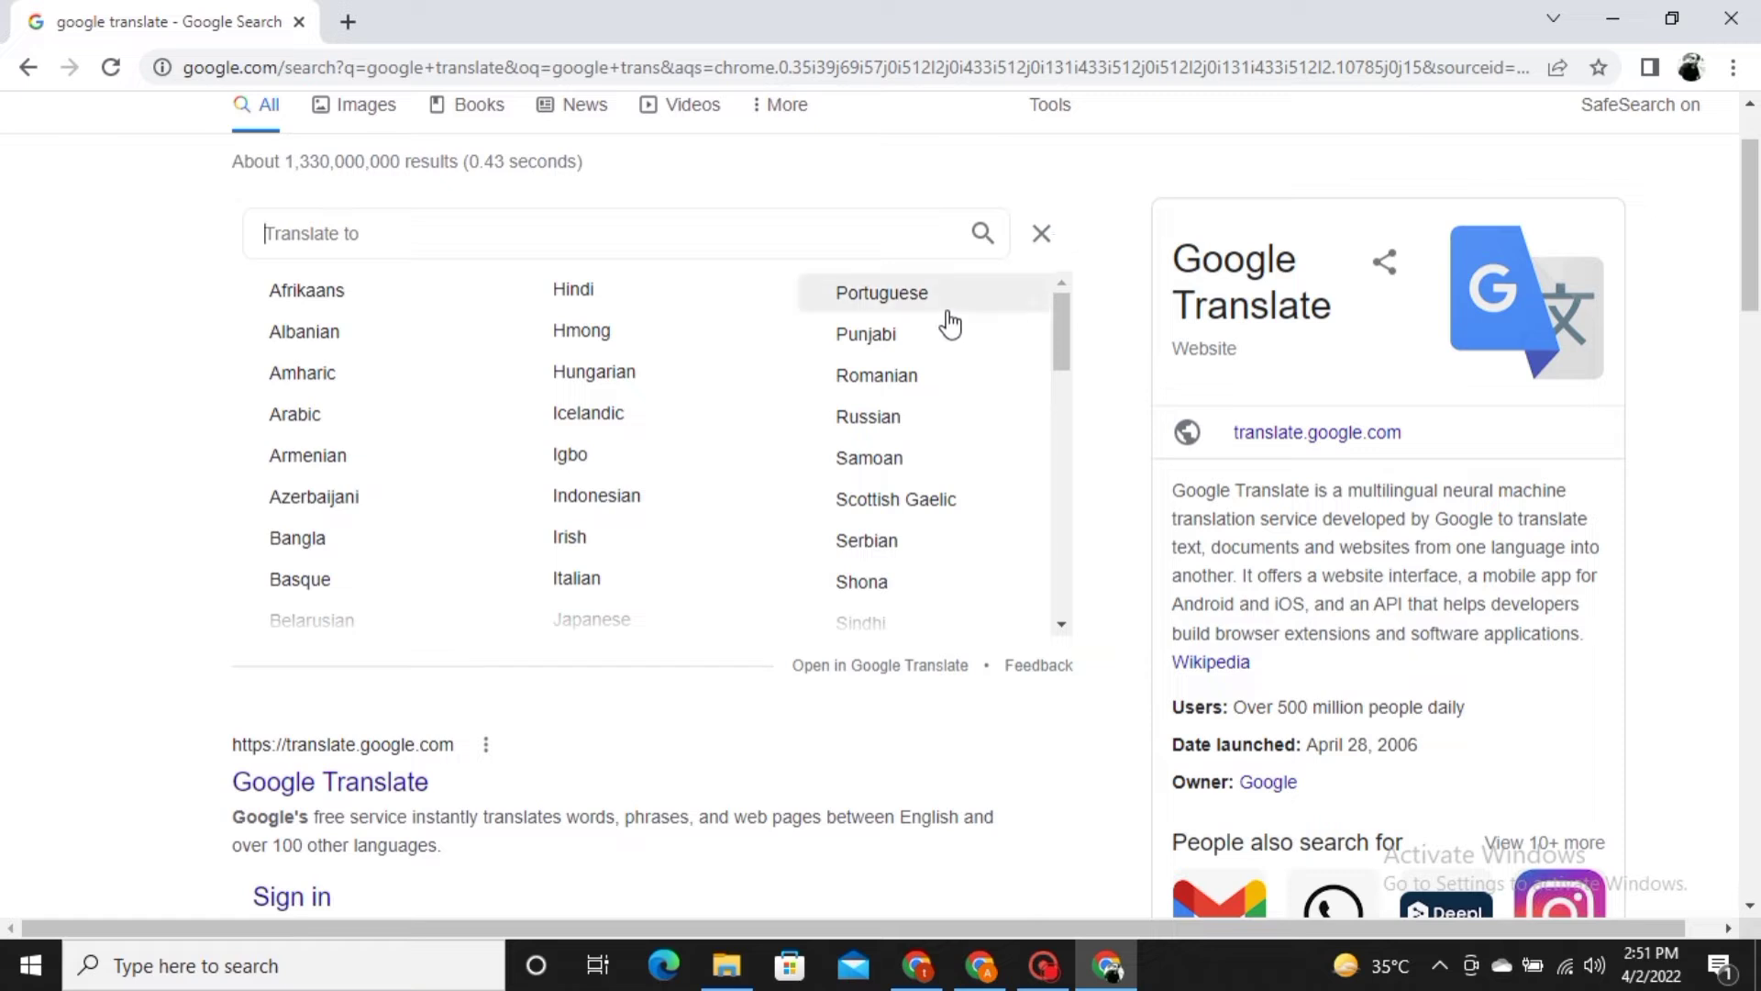
scroll(770, 440, "down", 1)
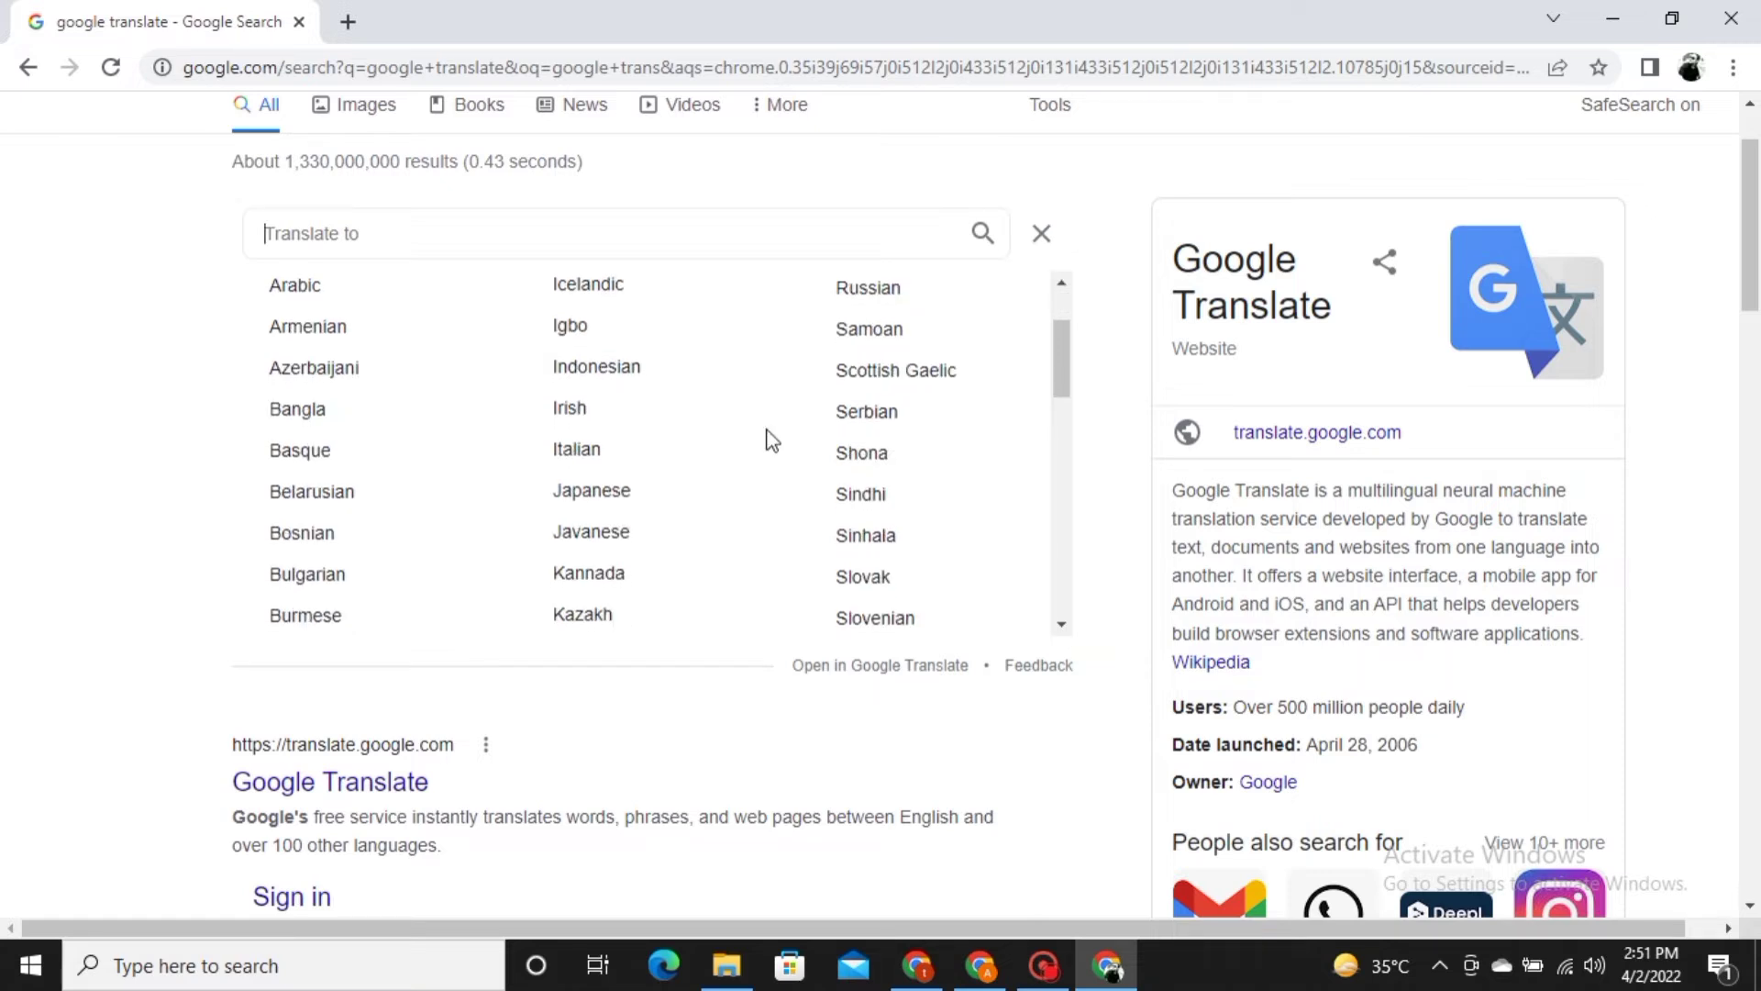
scroll(772, 439, "down", 1)
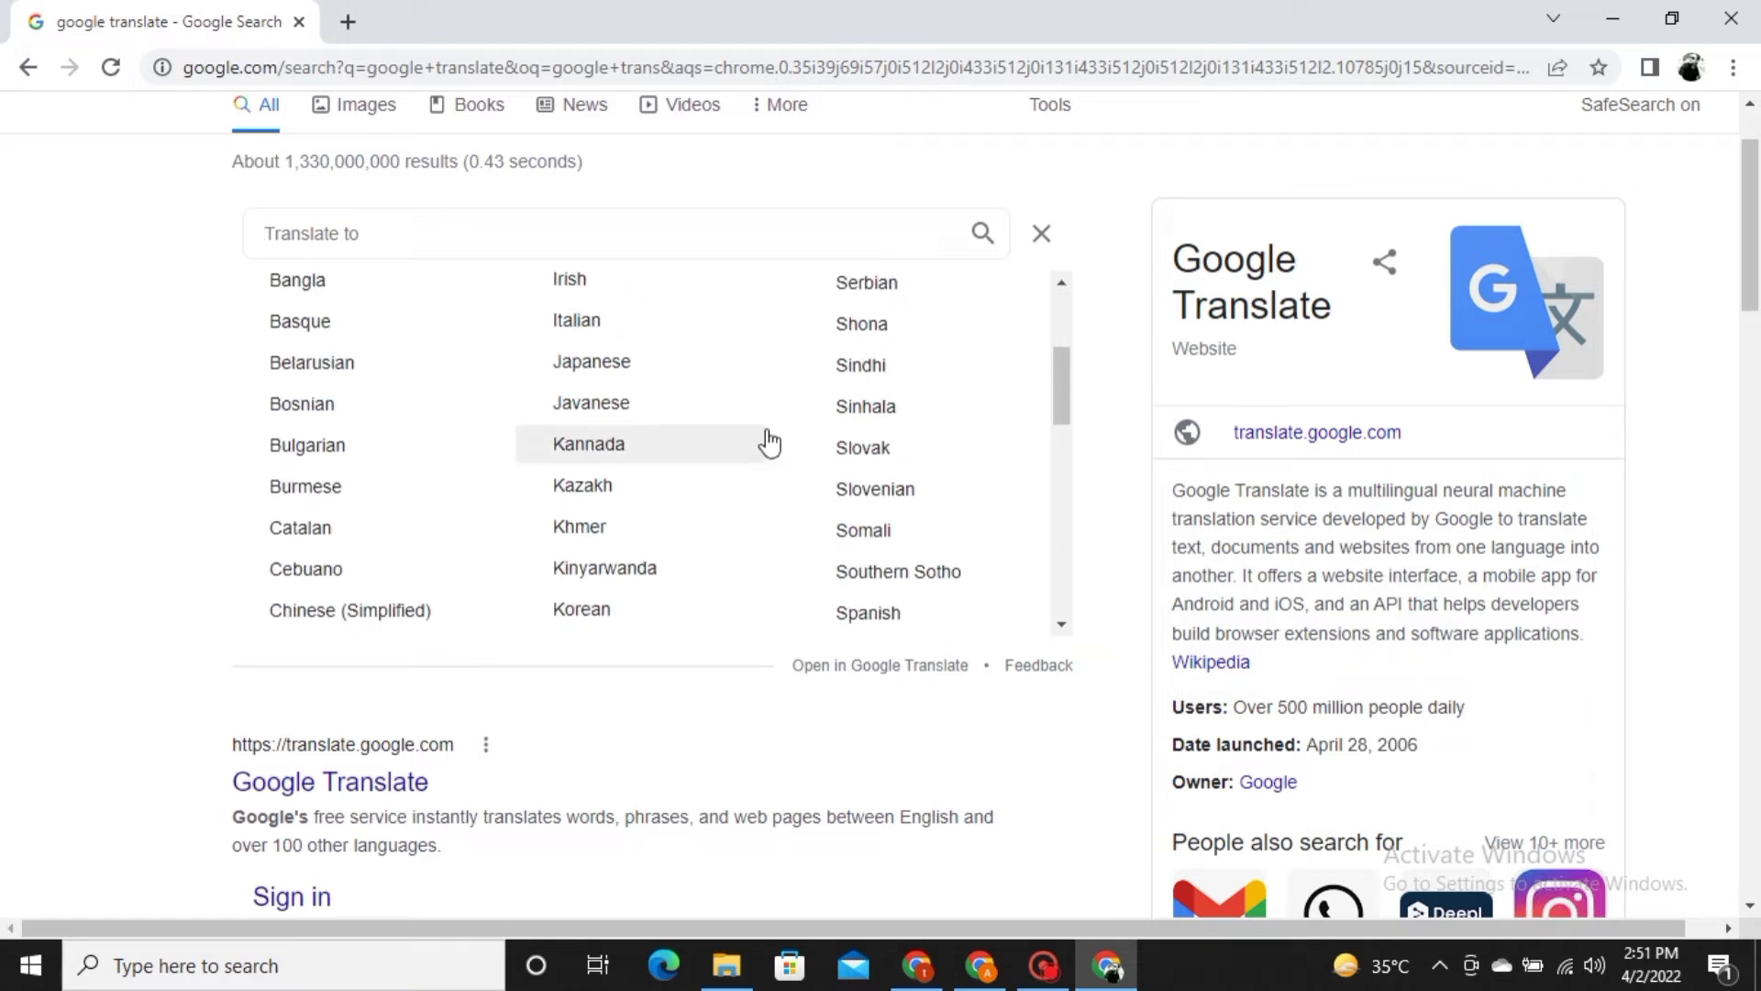
scroll(768, 441, "down", 1)
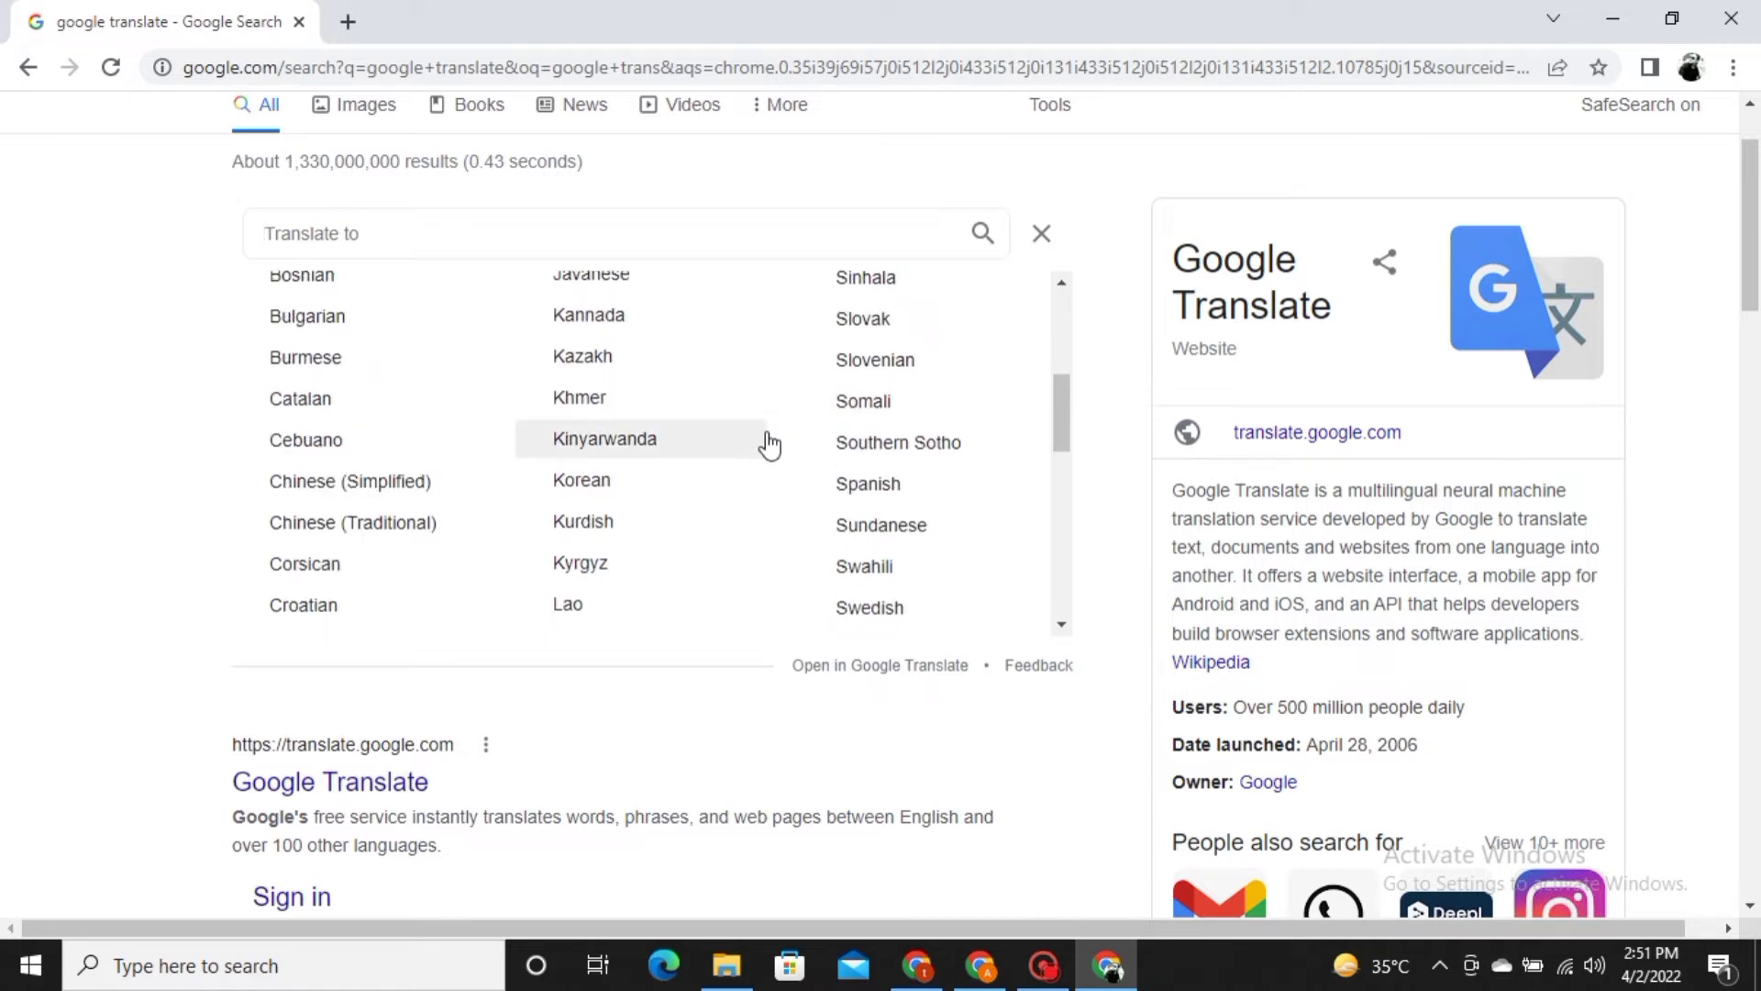
scroll(769, 448, "down", 1)
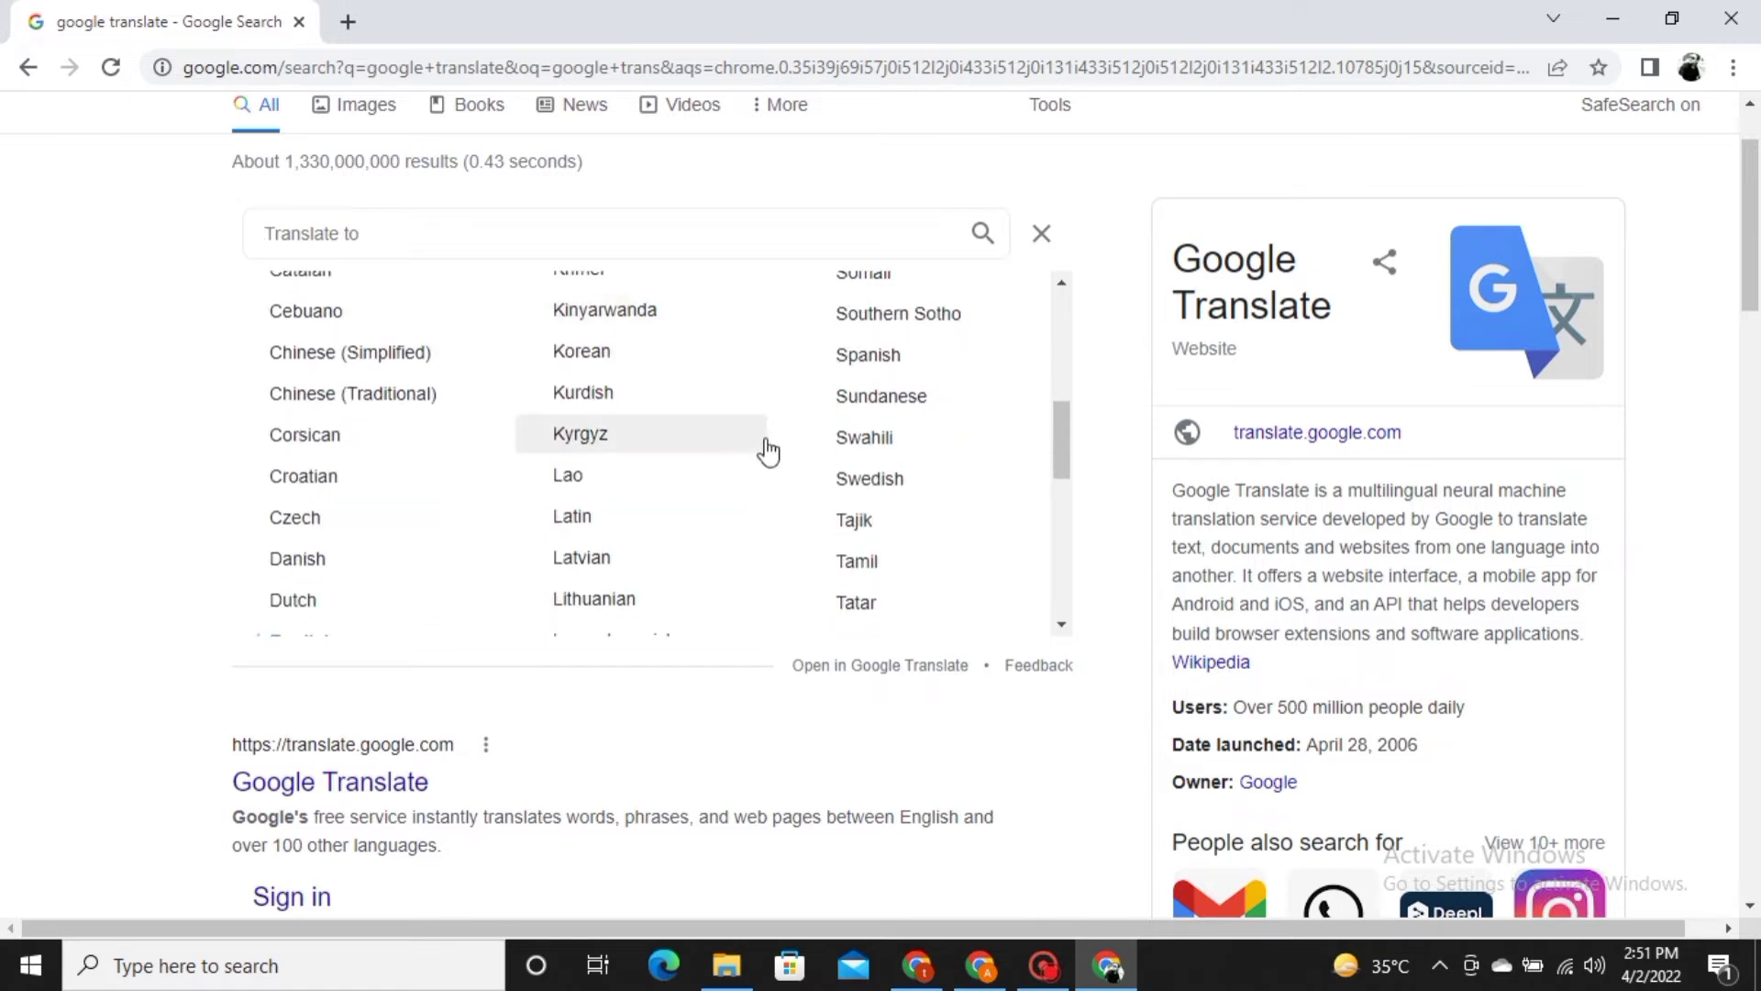
scroll(768, 451, "down", 2)
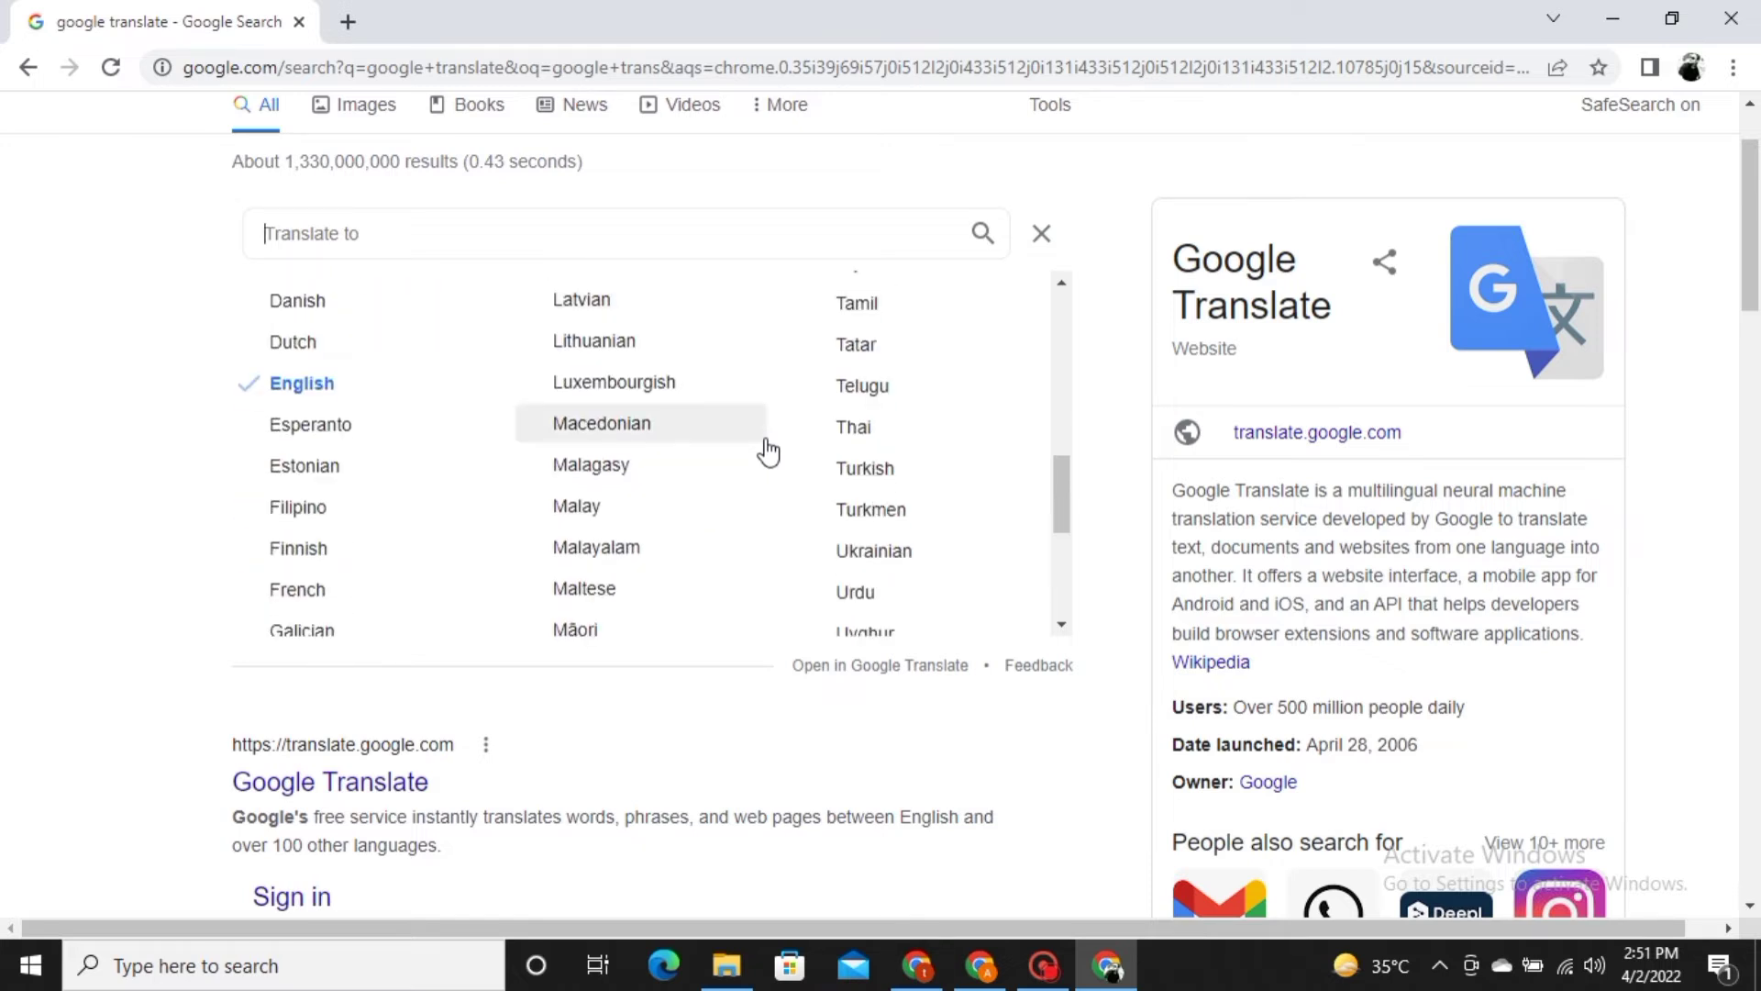
left_click(837, 445)
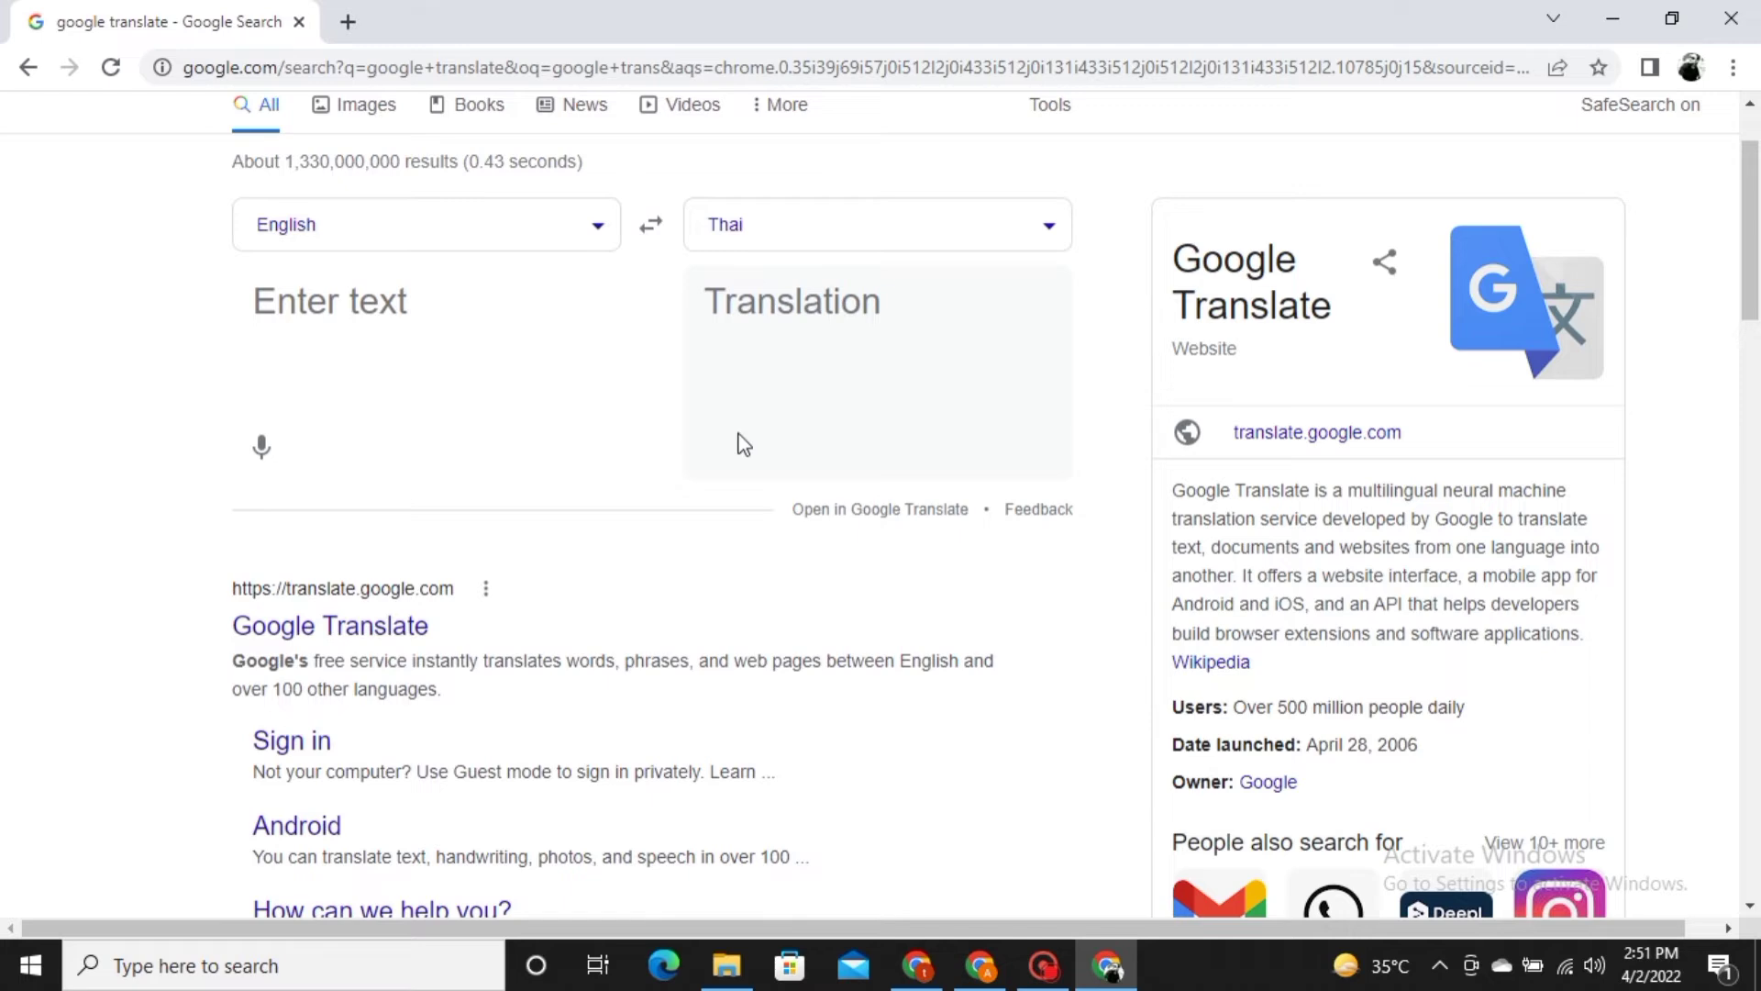
- Enter "hello" as the source text and extend it with the suggested phrase "hello how are you"
left_click(440, 365)
scroll(441, 365, "up", 1)
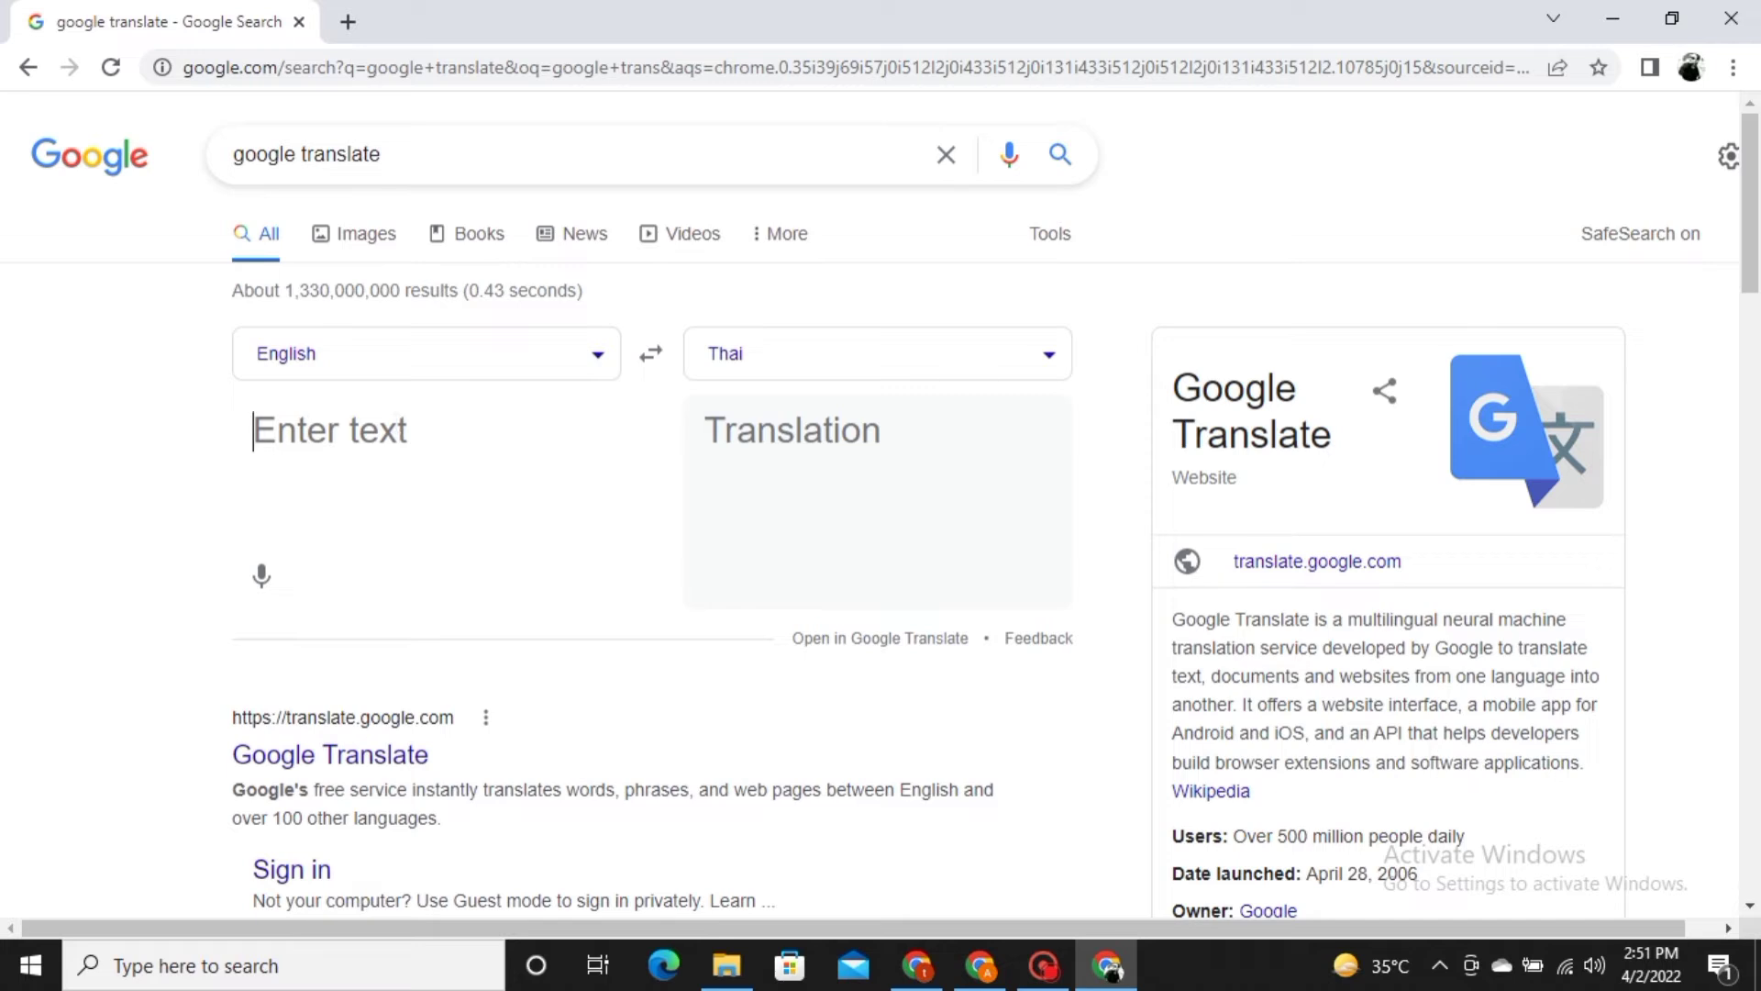
type("hello")
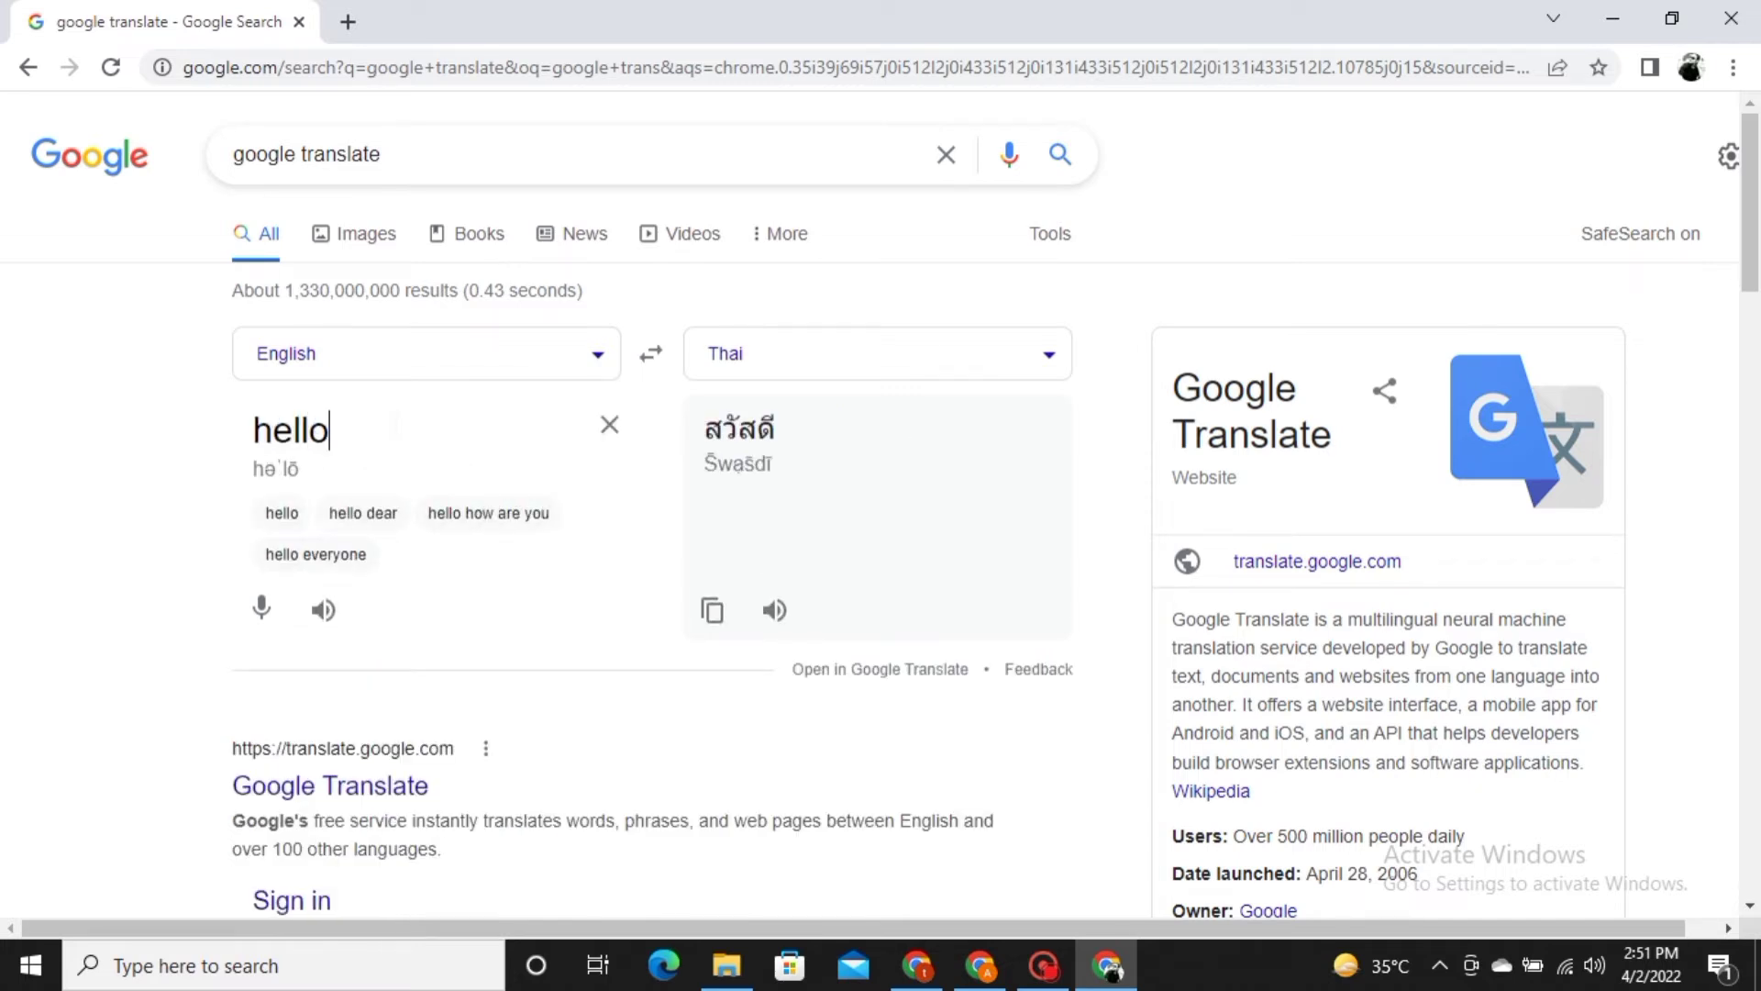
left_click(484, 516)
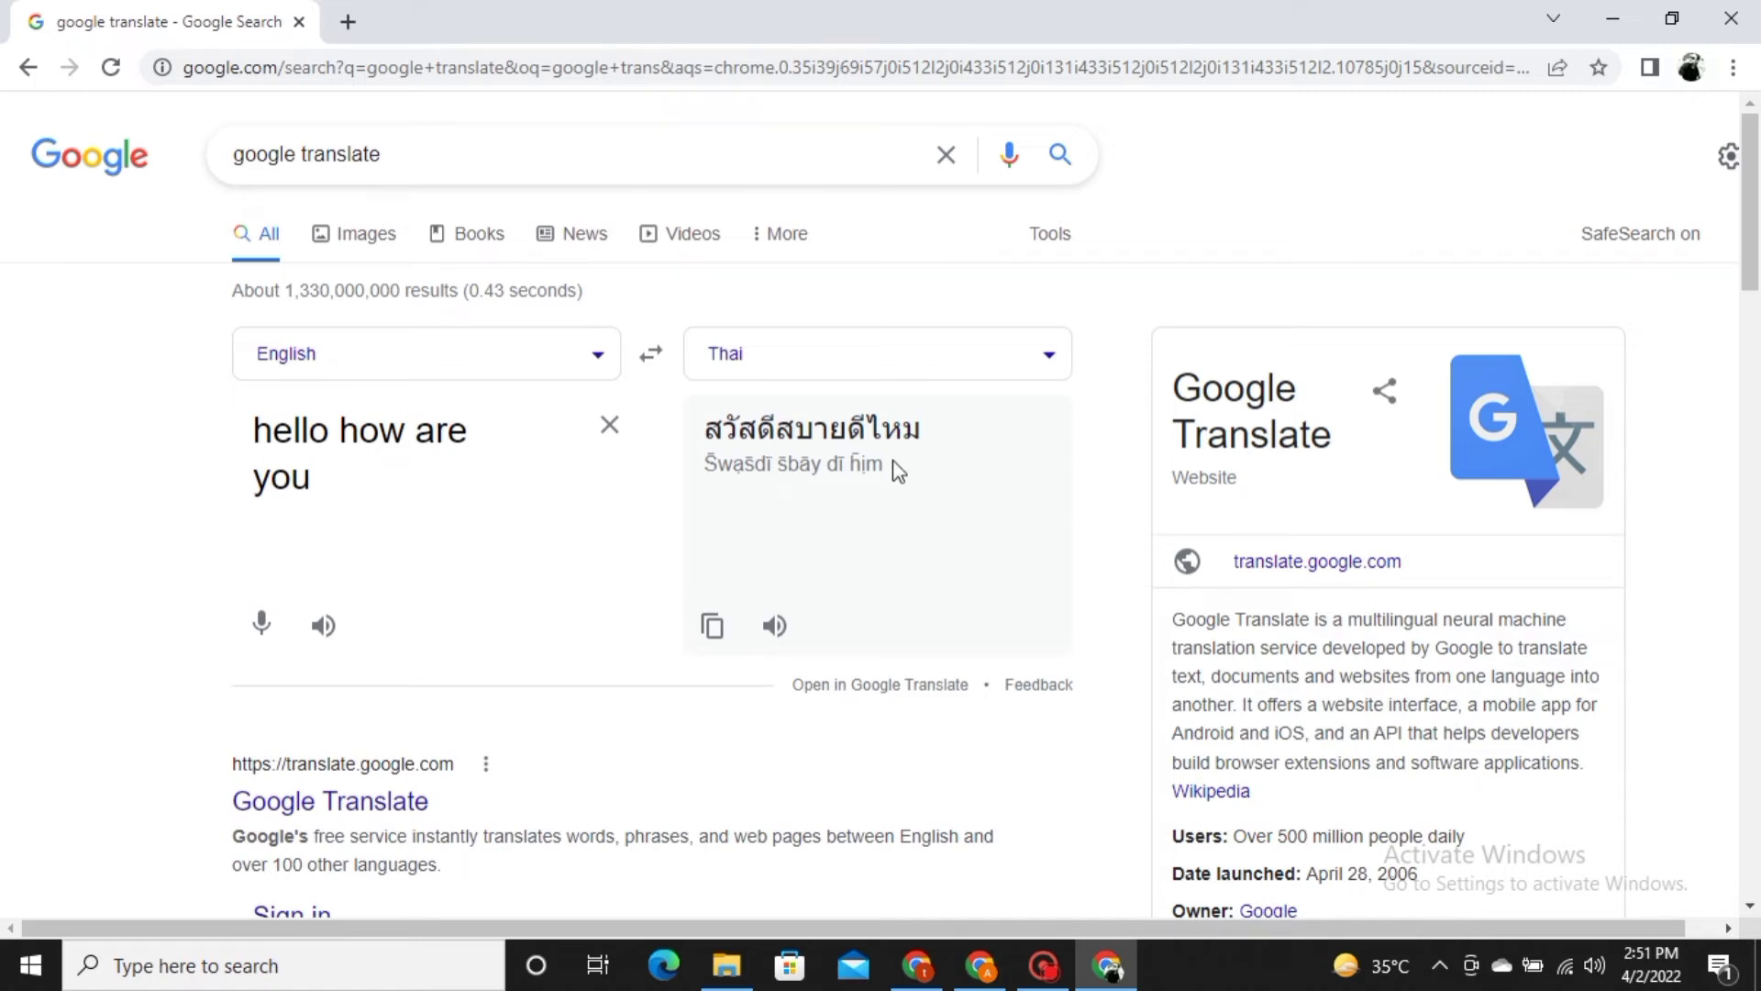
- Translate the phrase into Tamil, and after that into Spanish, by changing the target language
left_click(1045, 360)
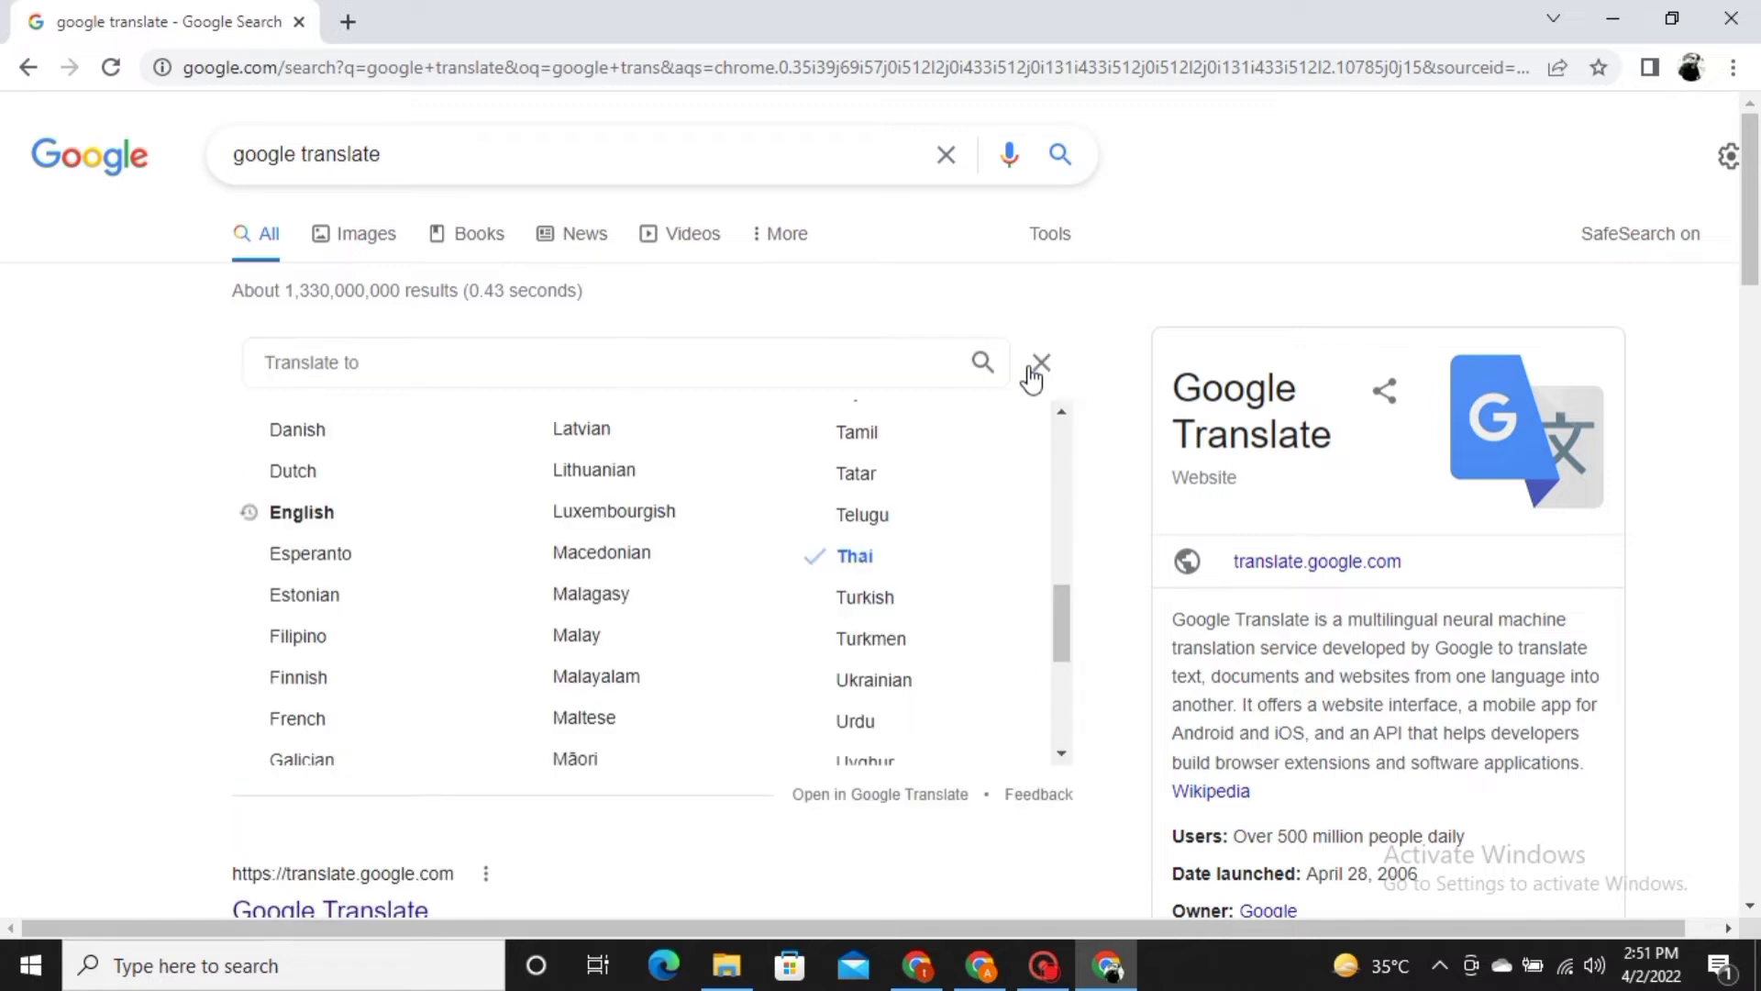
left_click(858, 433)
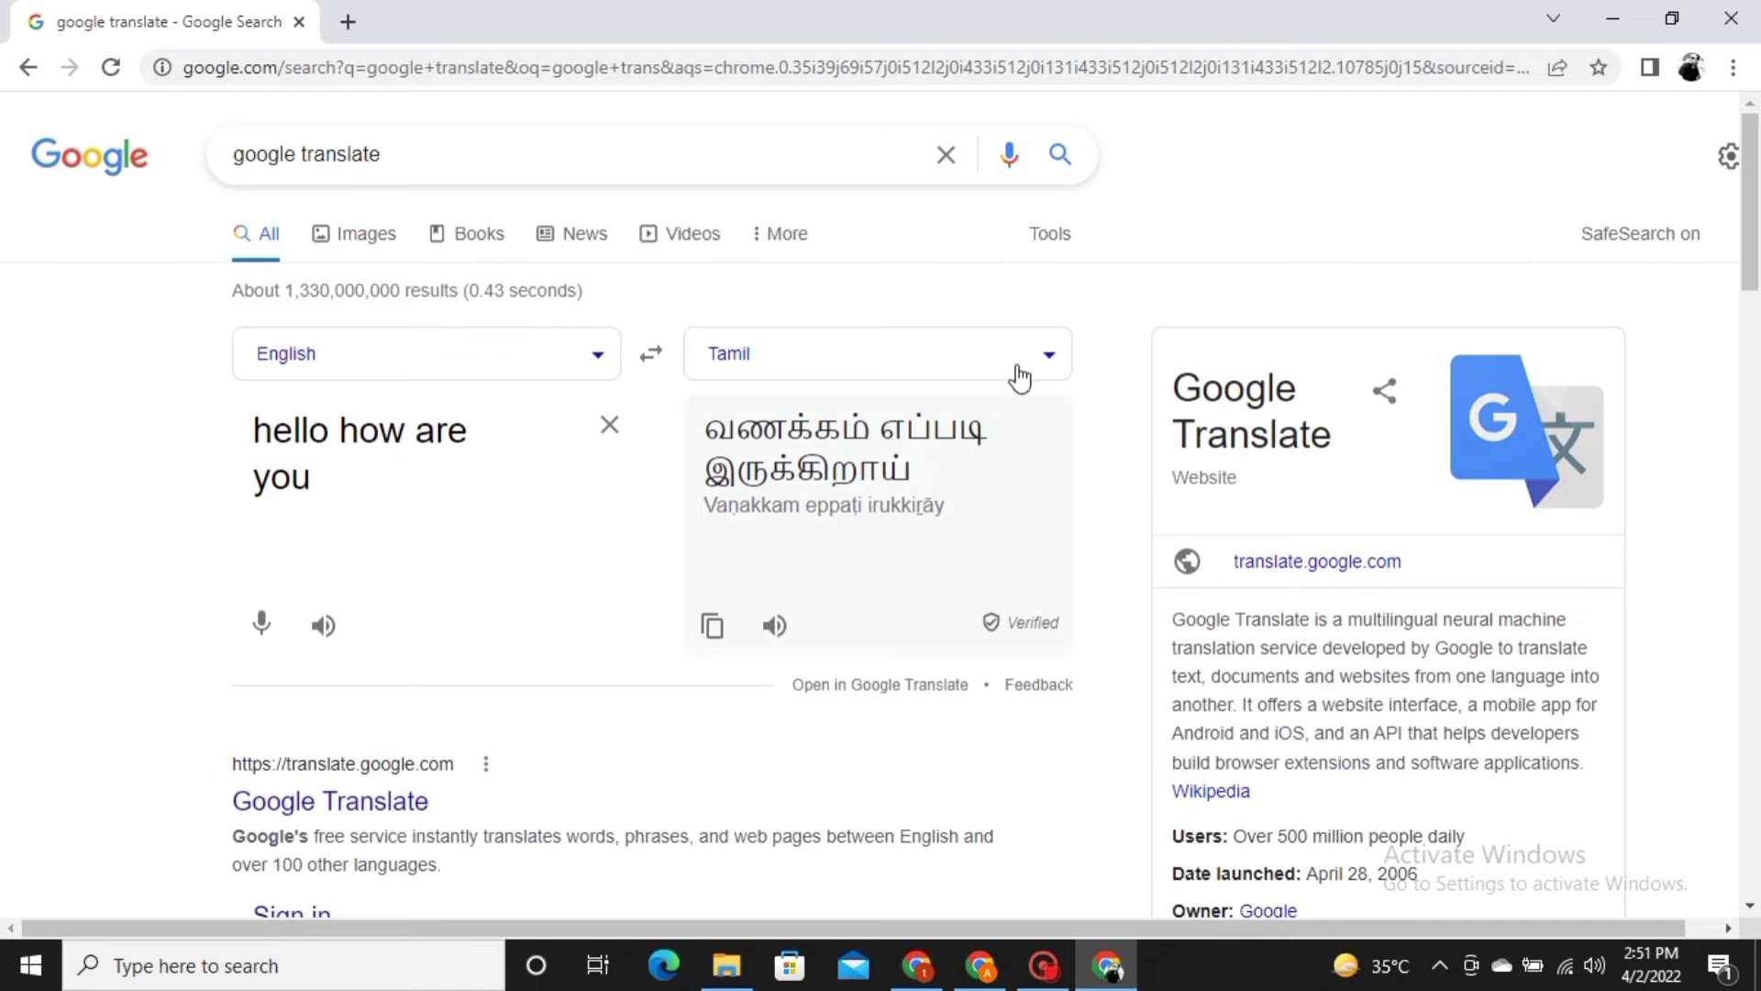
left_click(1051, 357)
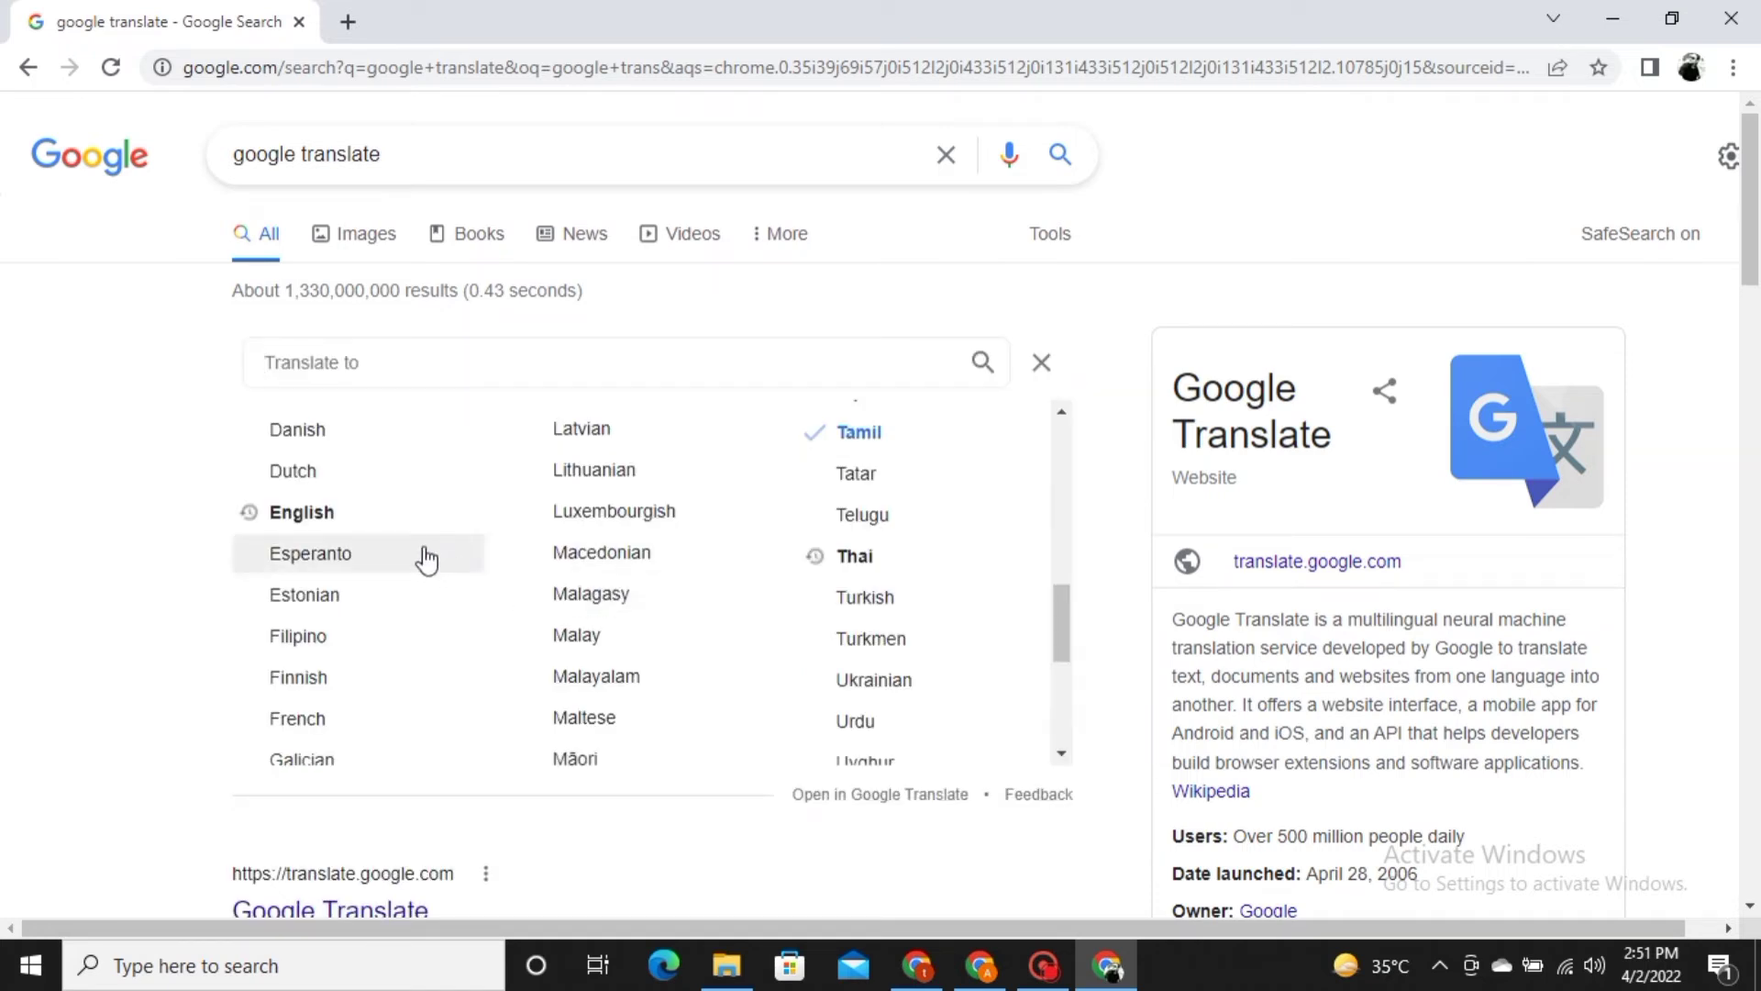
scroll(427, 559, "up", 1)
scroll(426, 559, "up", 1)
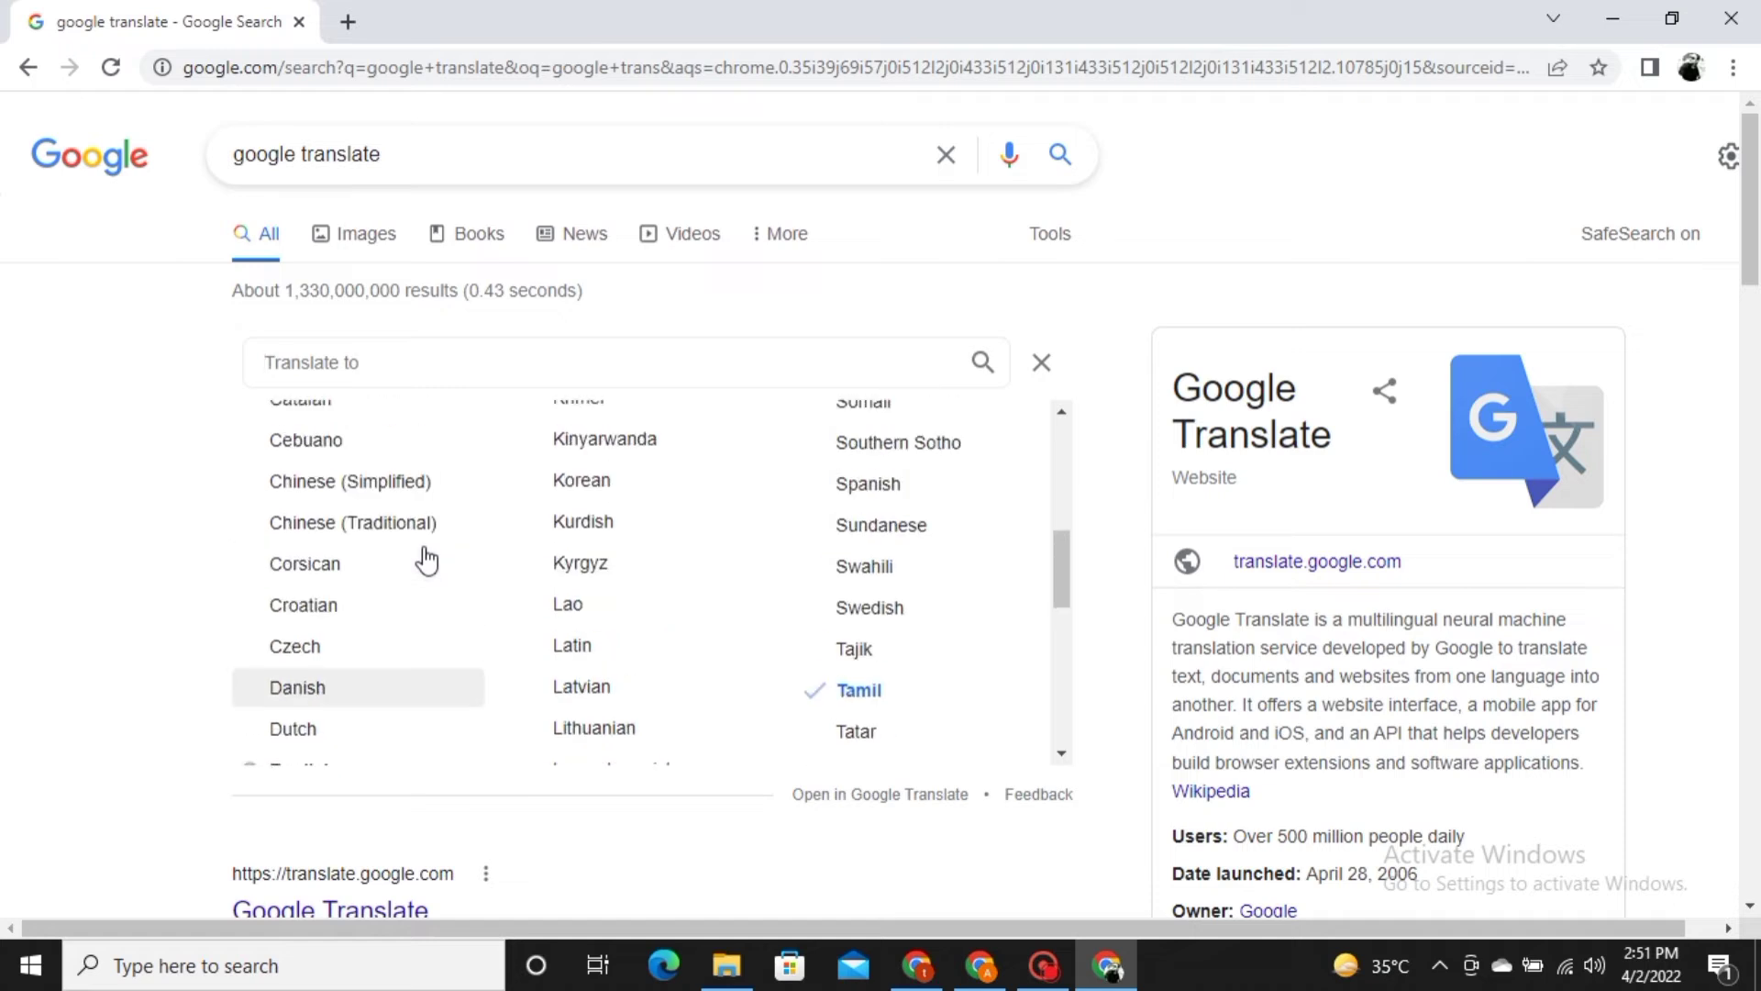
left_click(869, 484)
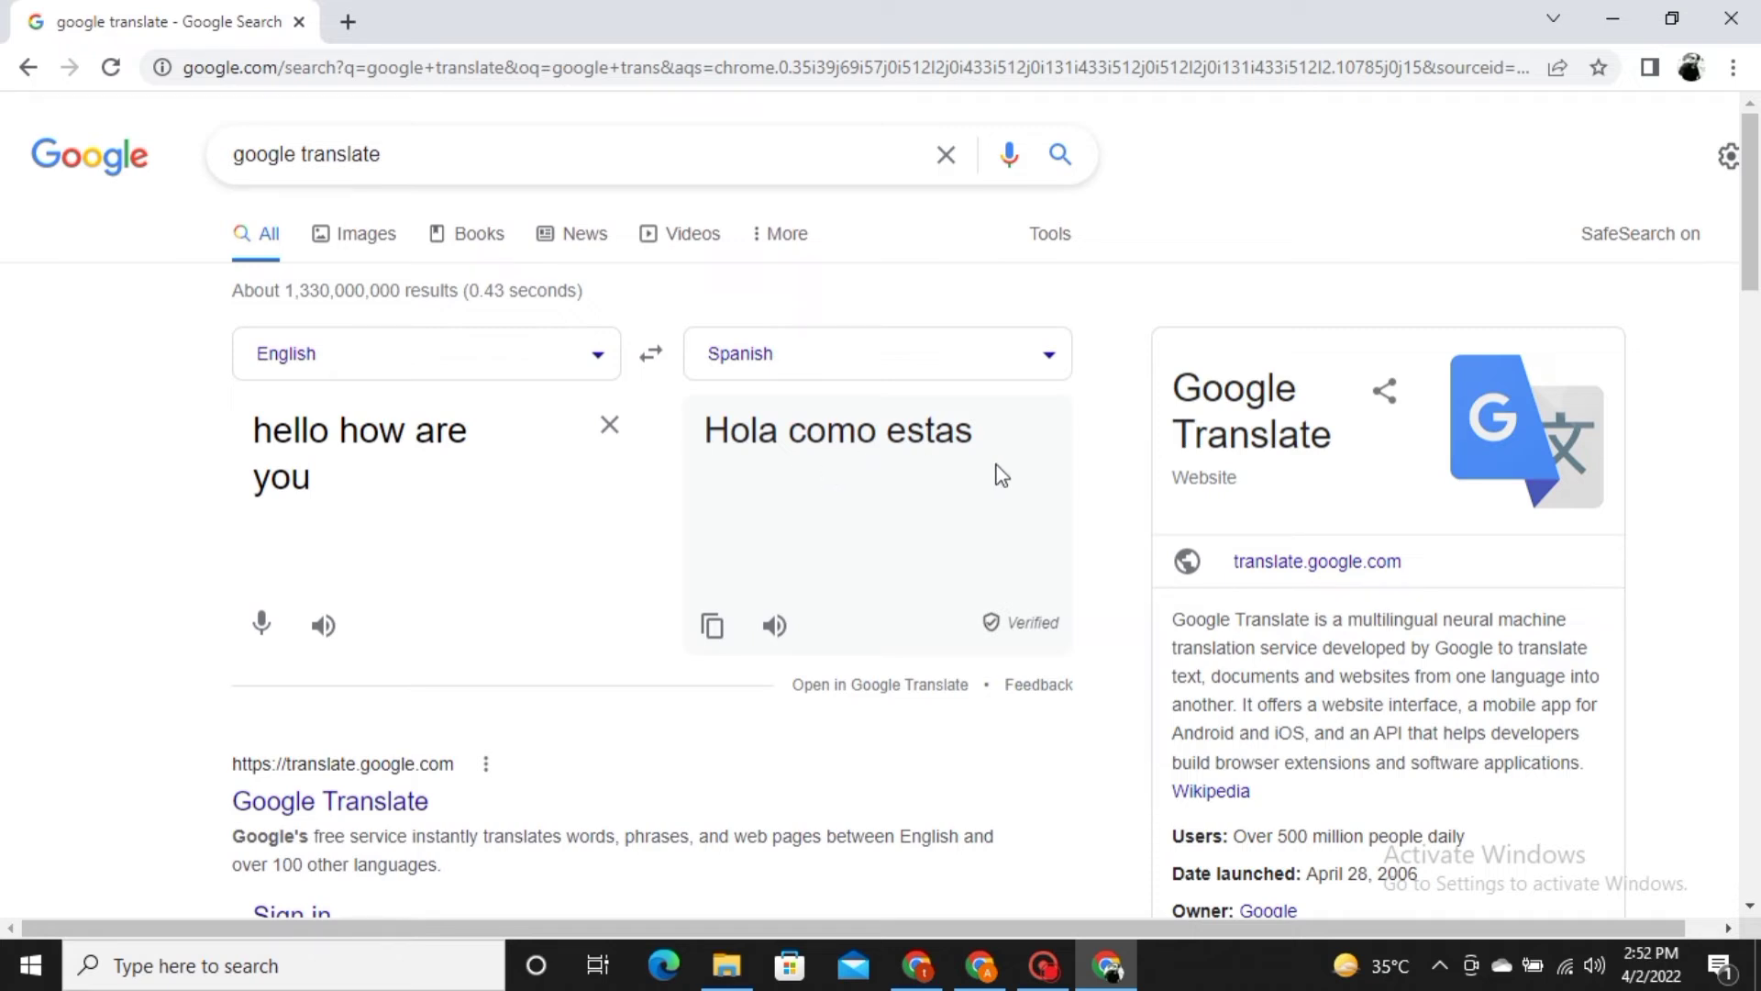
- Change the target language to Bulgarian to translate the phrase
left_click(1063, 382)
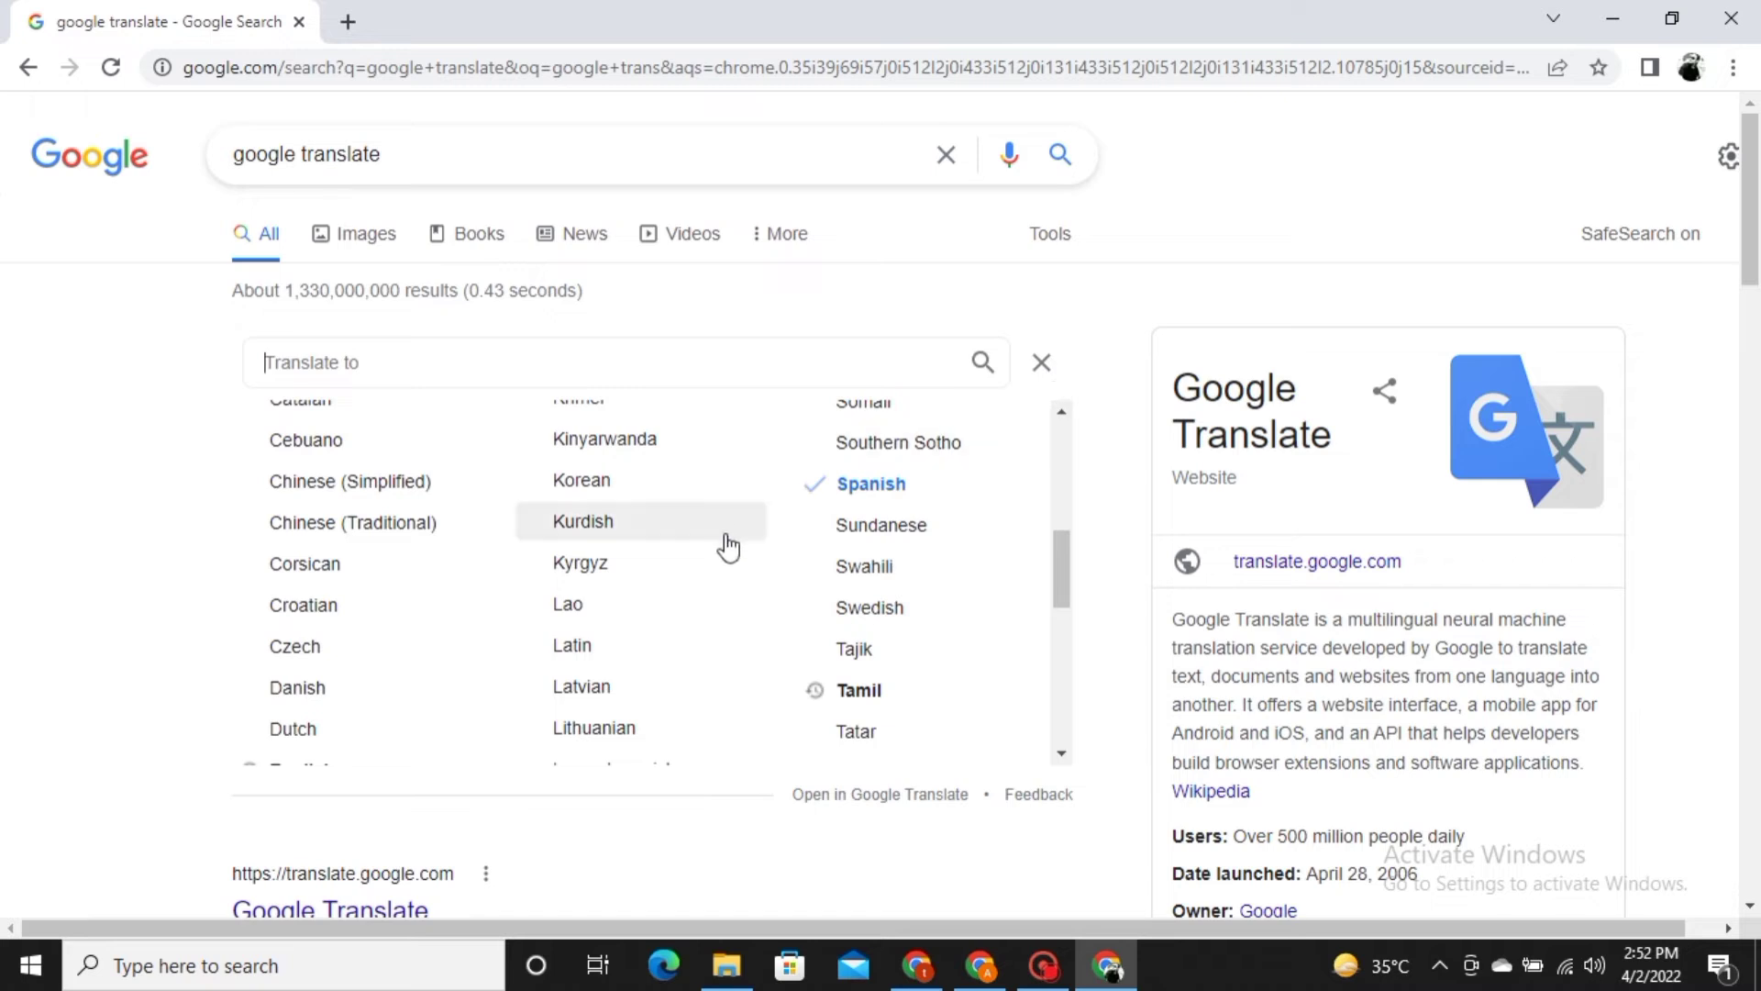
scroll(728, 547, "up", 3)
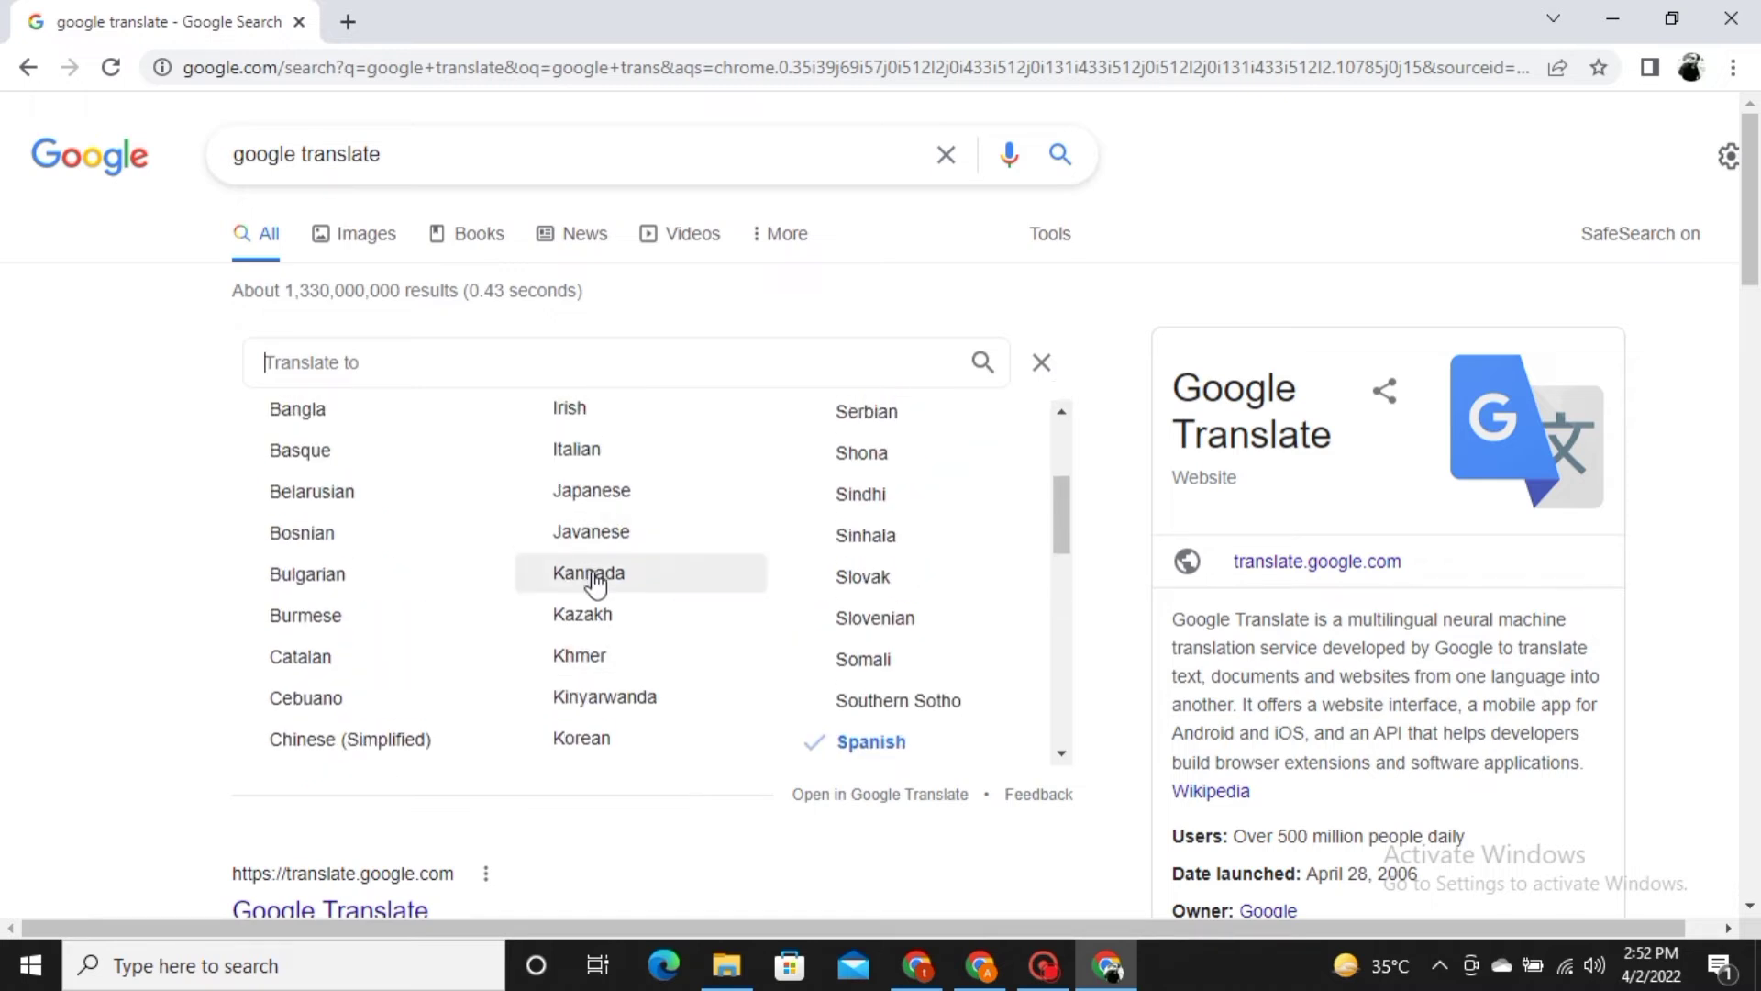
left_click(365, 593)
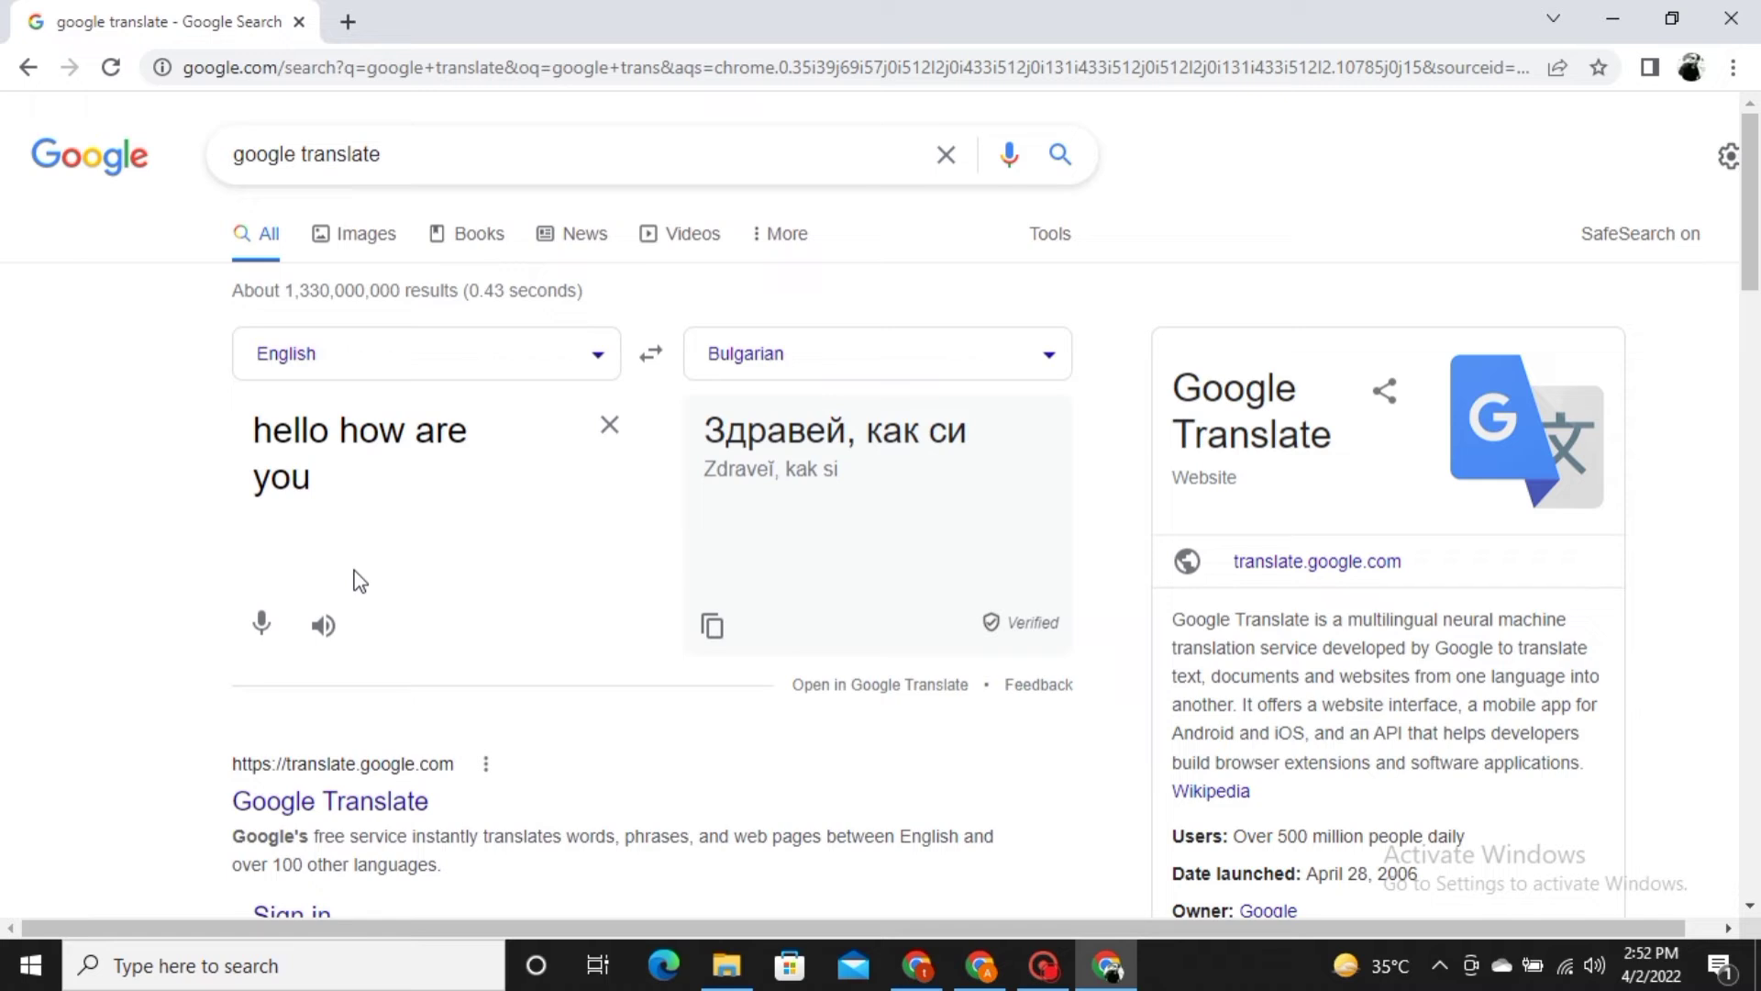
- Switch the translation of the phrase to Arabic
left_click(1049, 357)
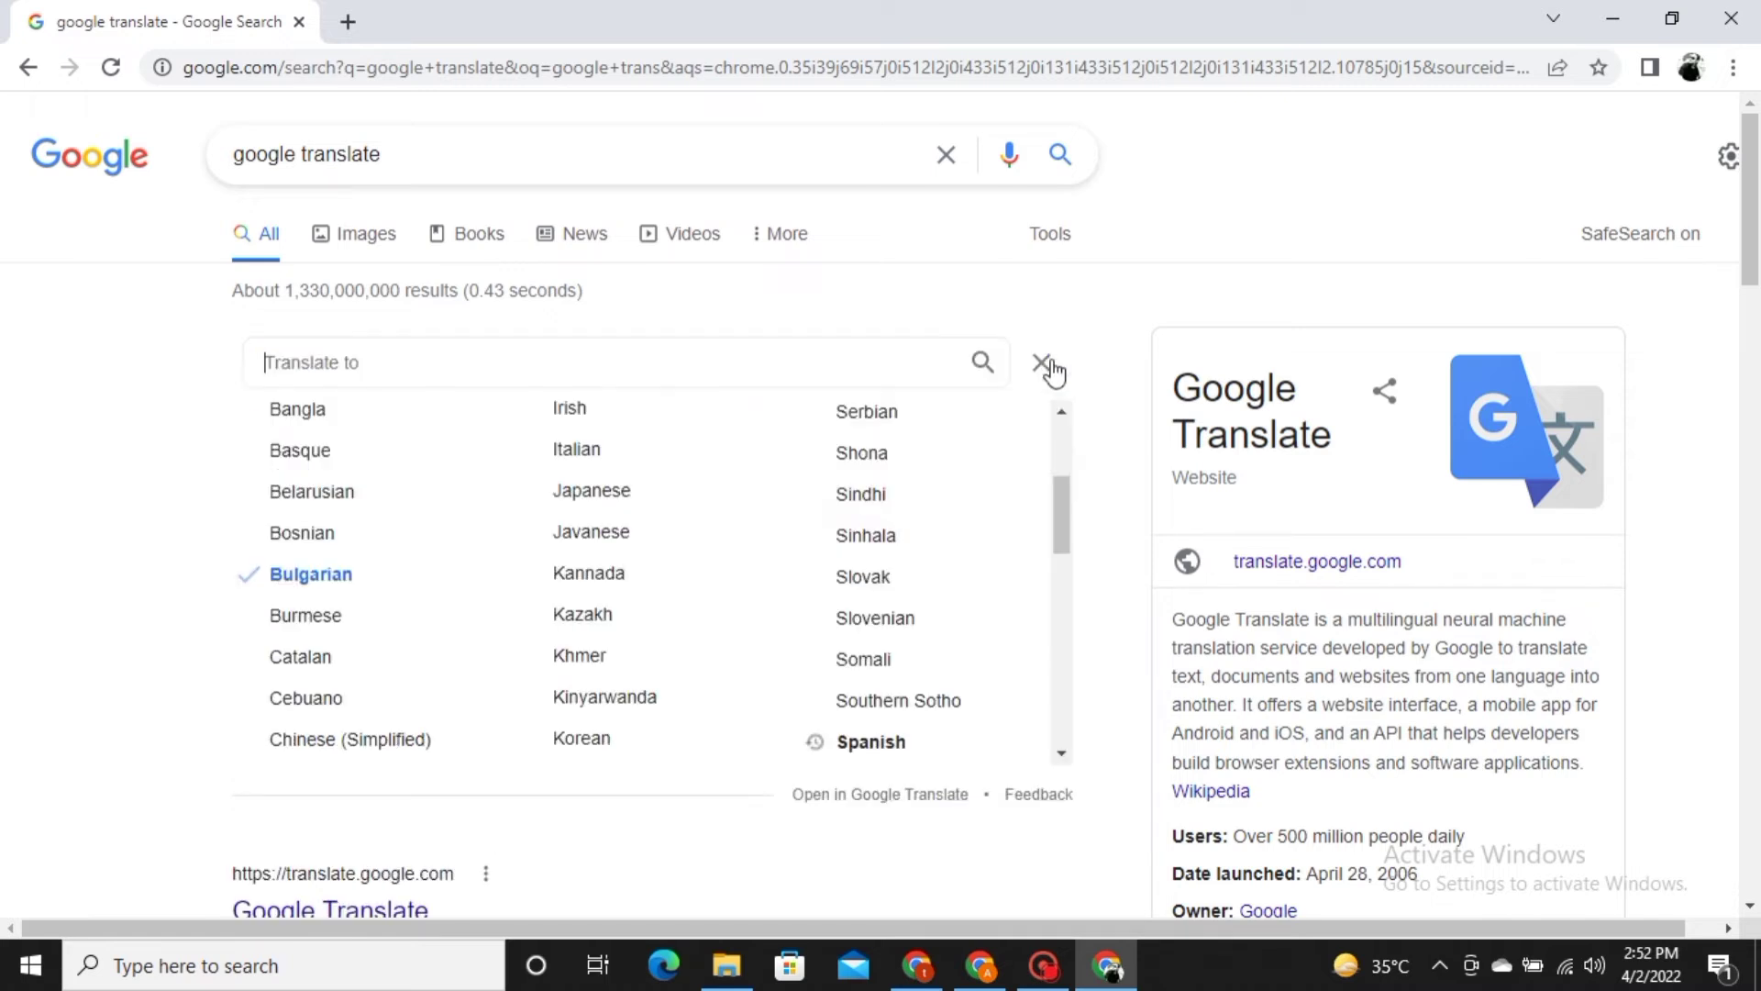
scroll(1005, 493, "up", 2)
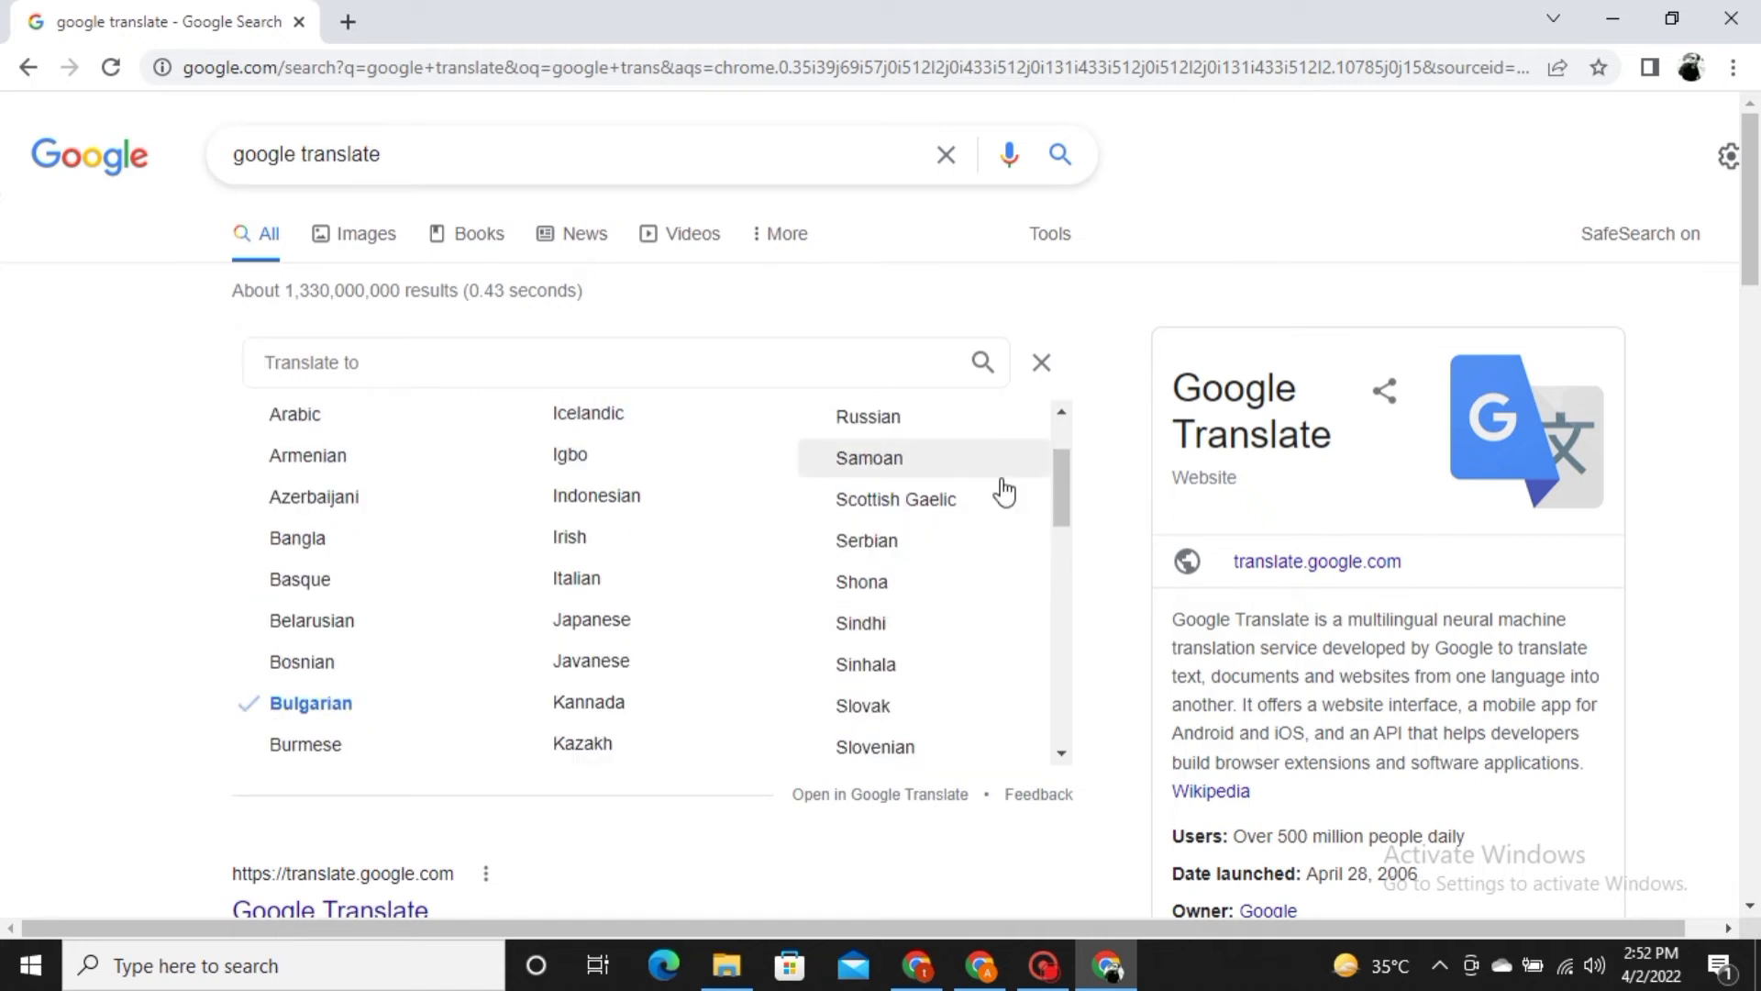
left_click(269, 420)
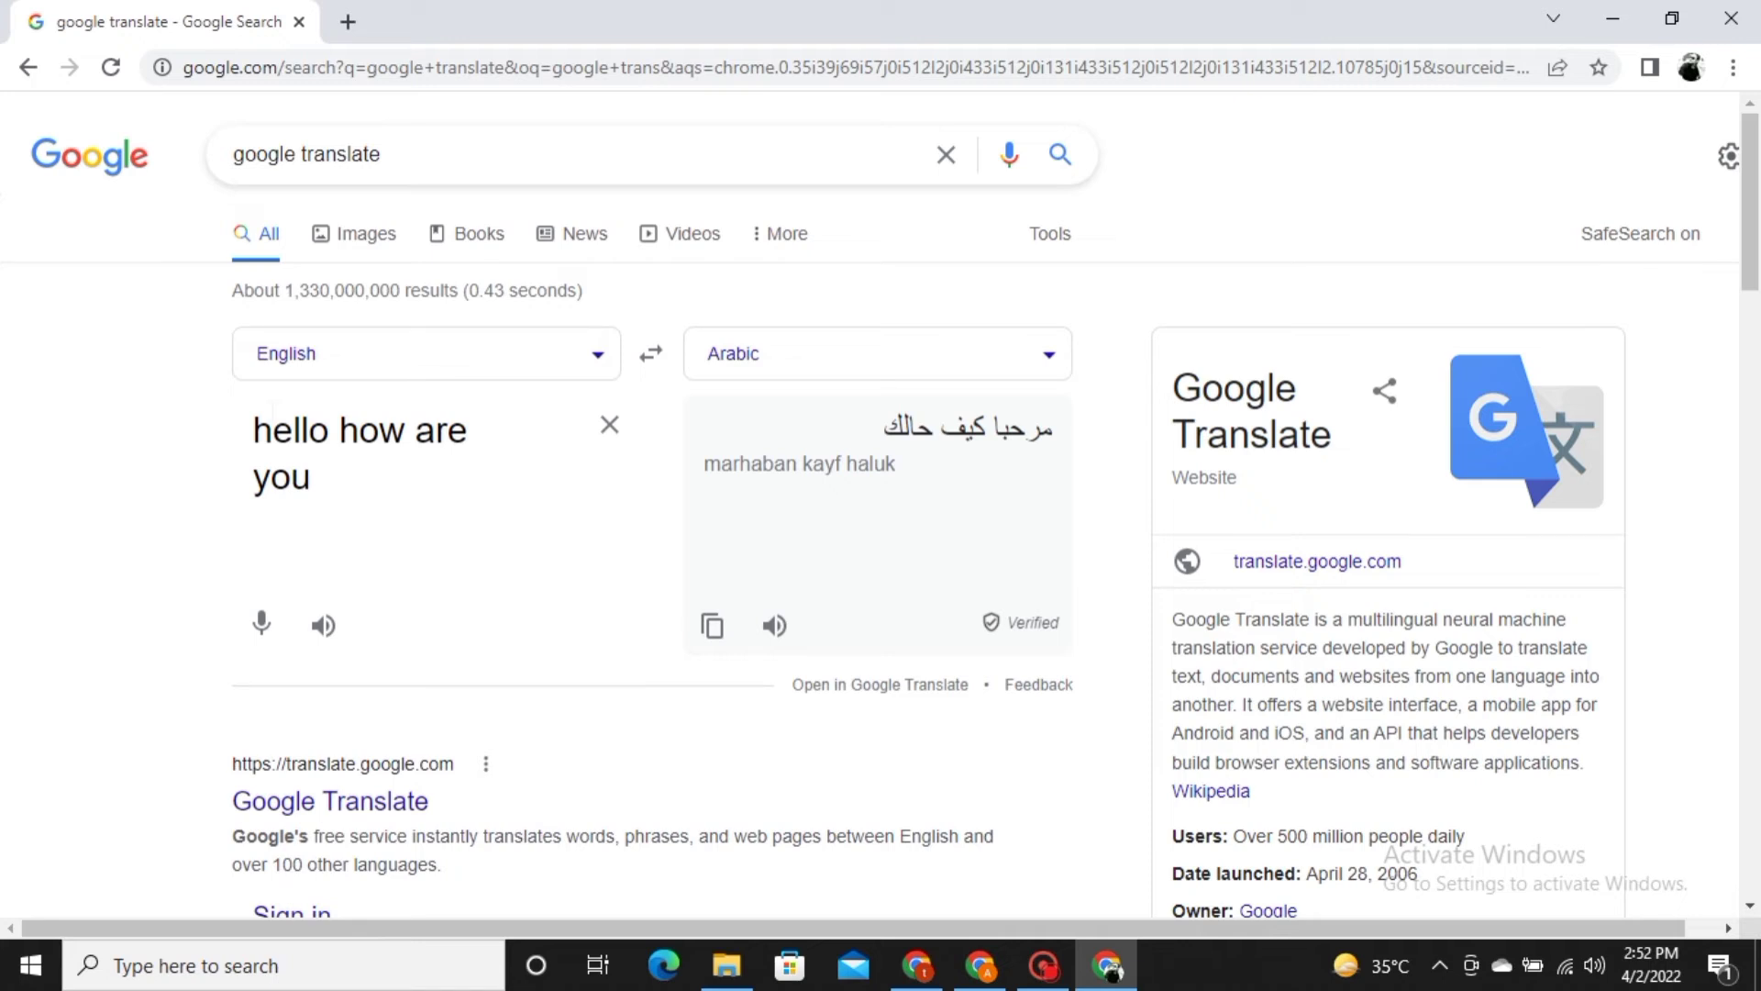
- Set the target language to Somali for the same phrase
left_click(1053, 371)
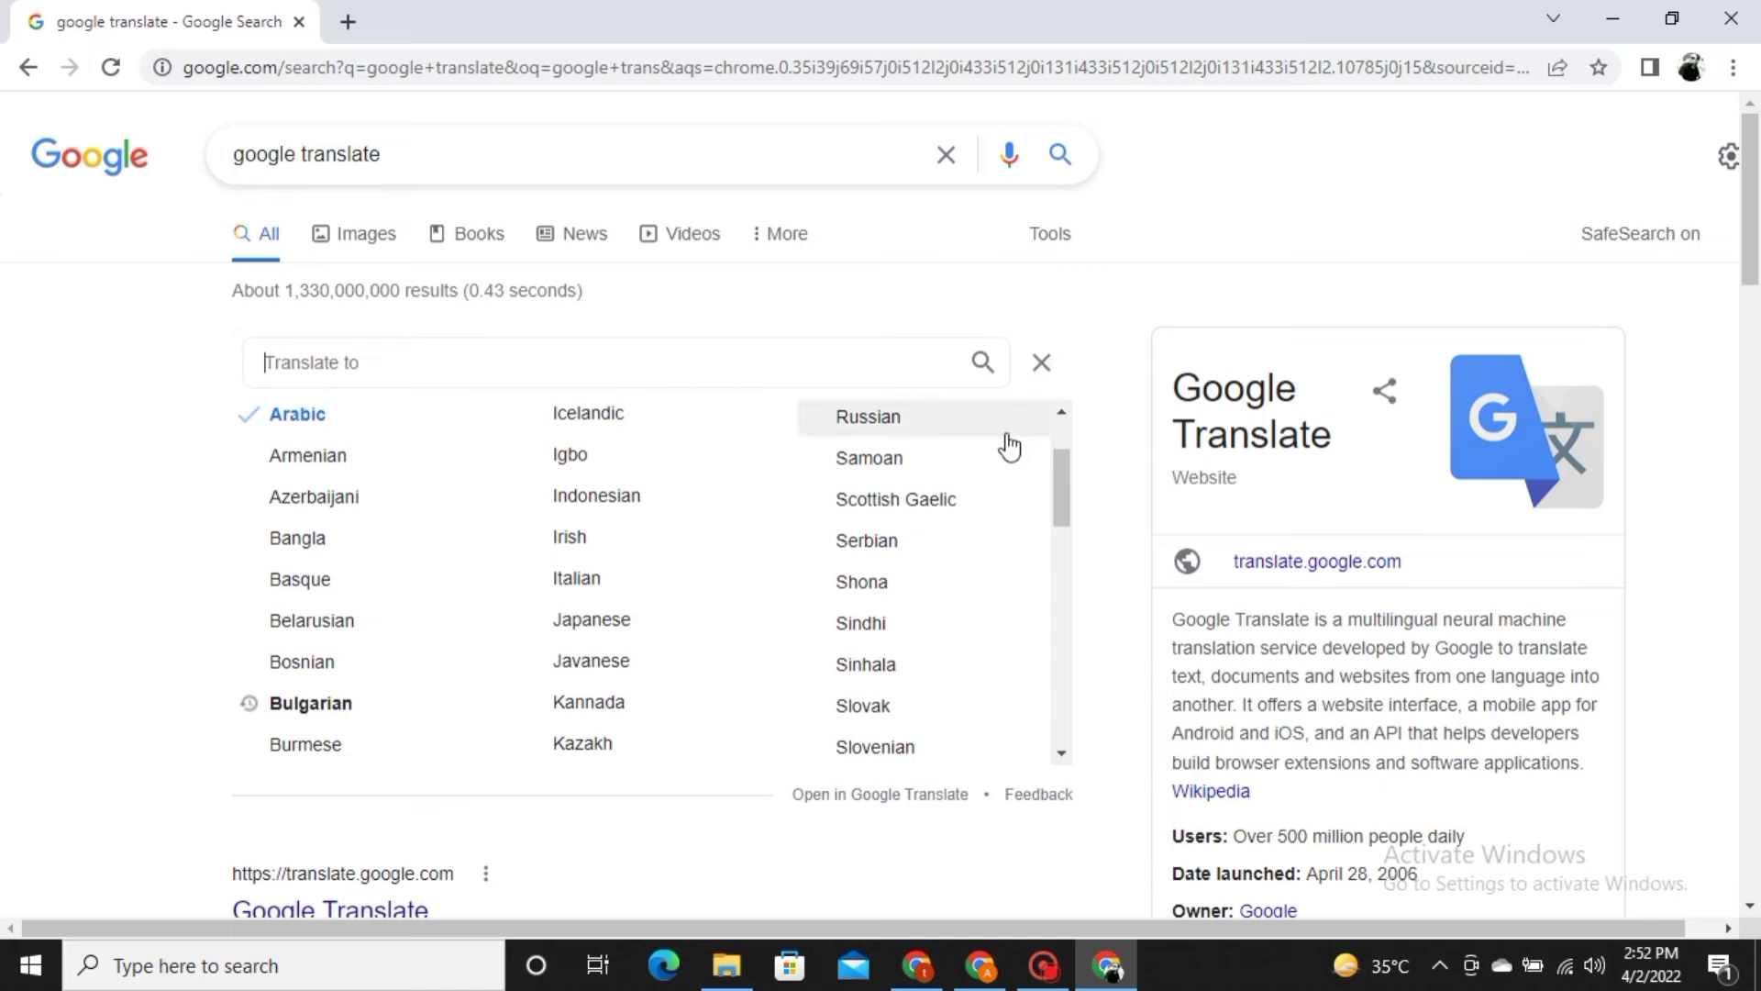
scroll(1000, 458, "down", 1)
scroll(1000, 459, "down", 2)
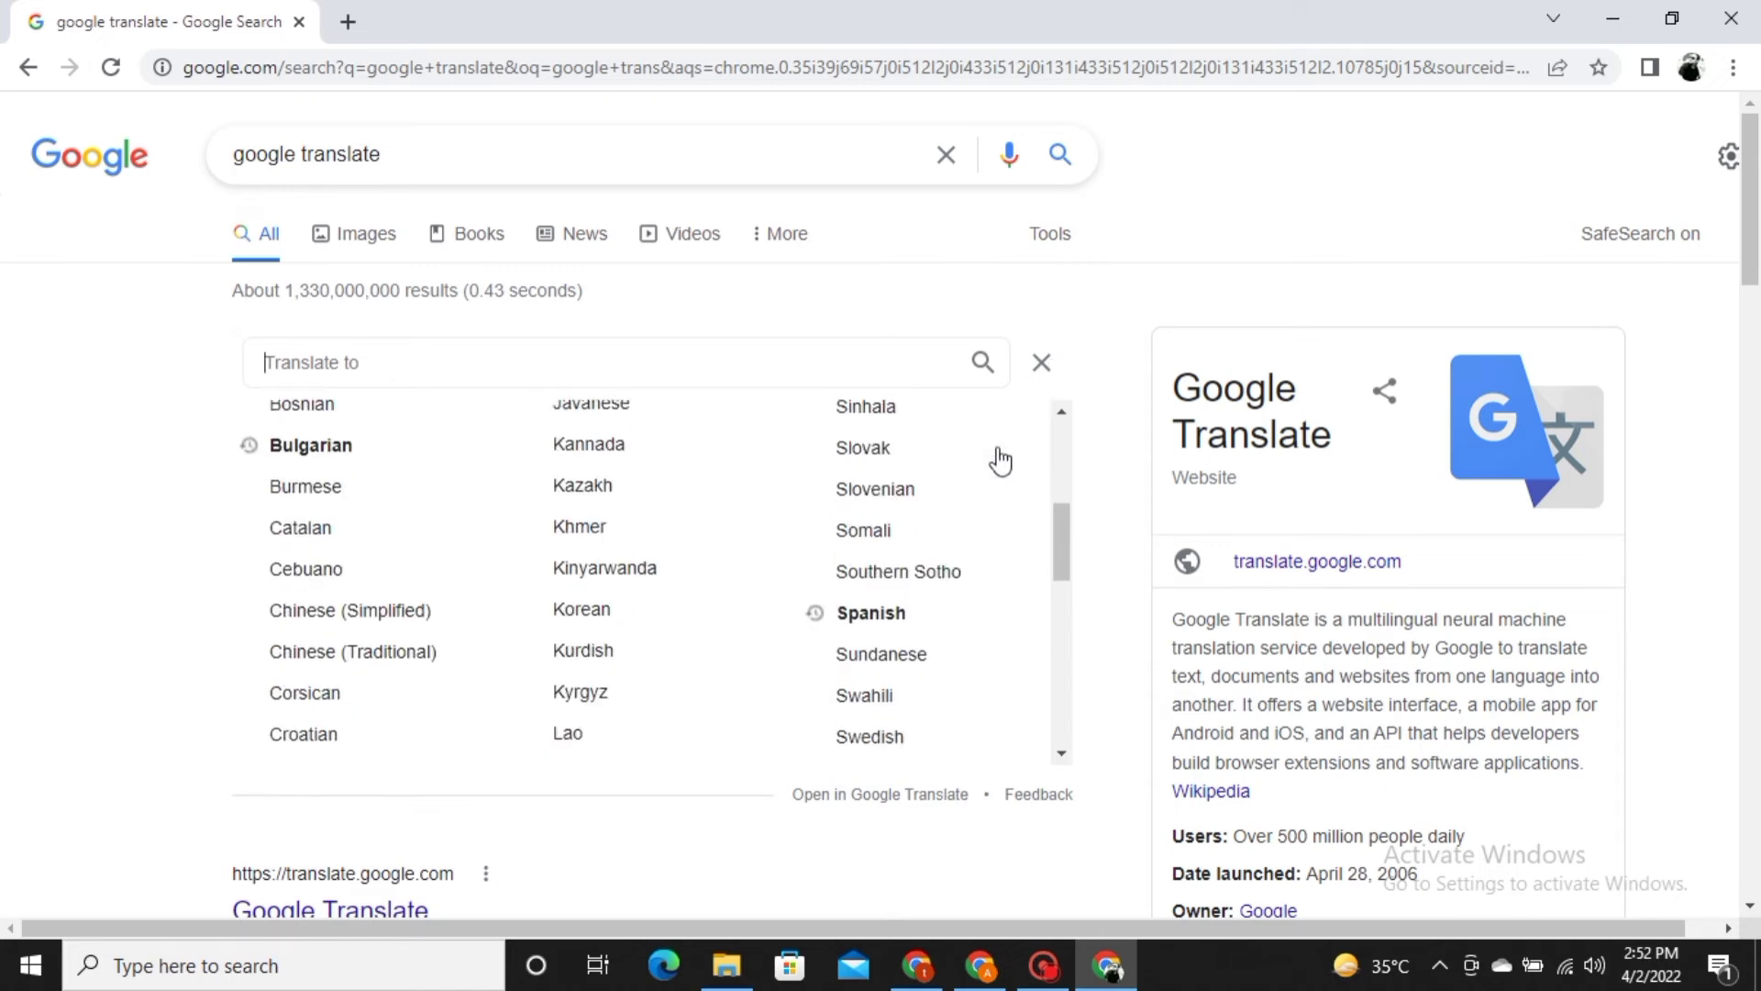
left_click(955, 531)
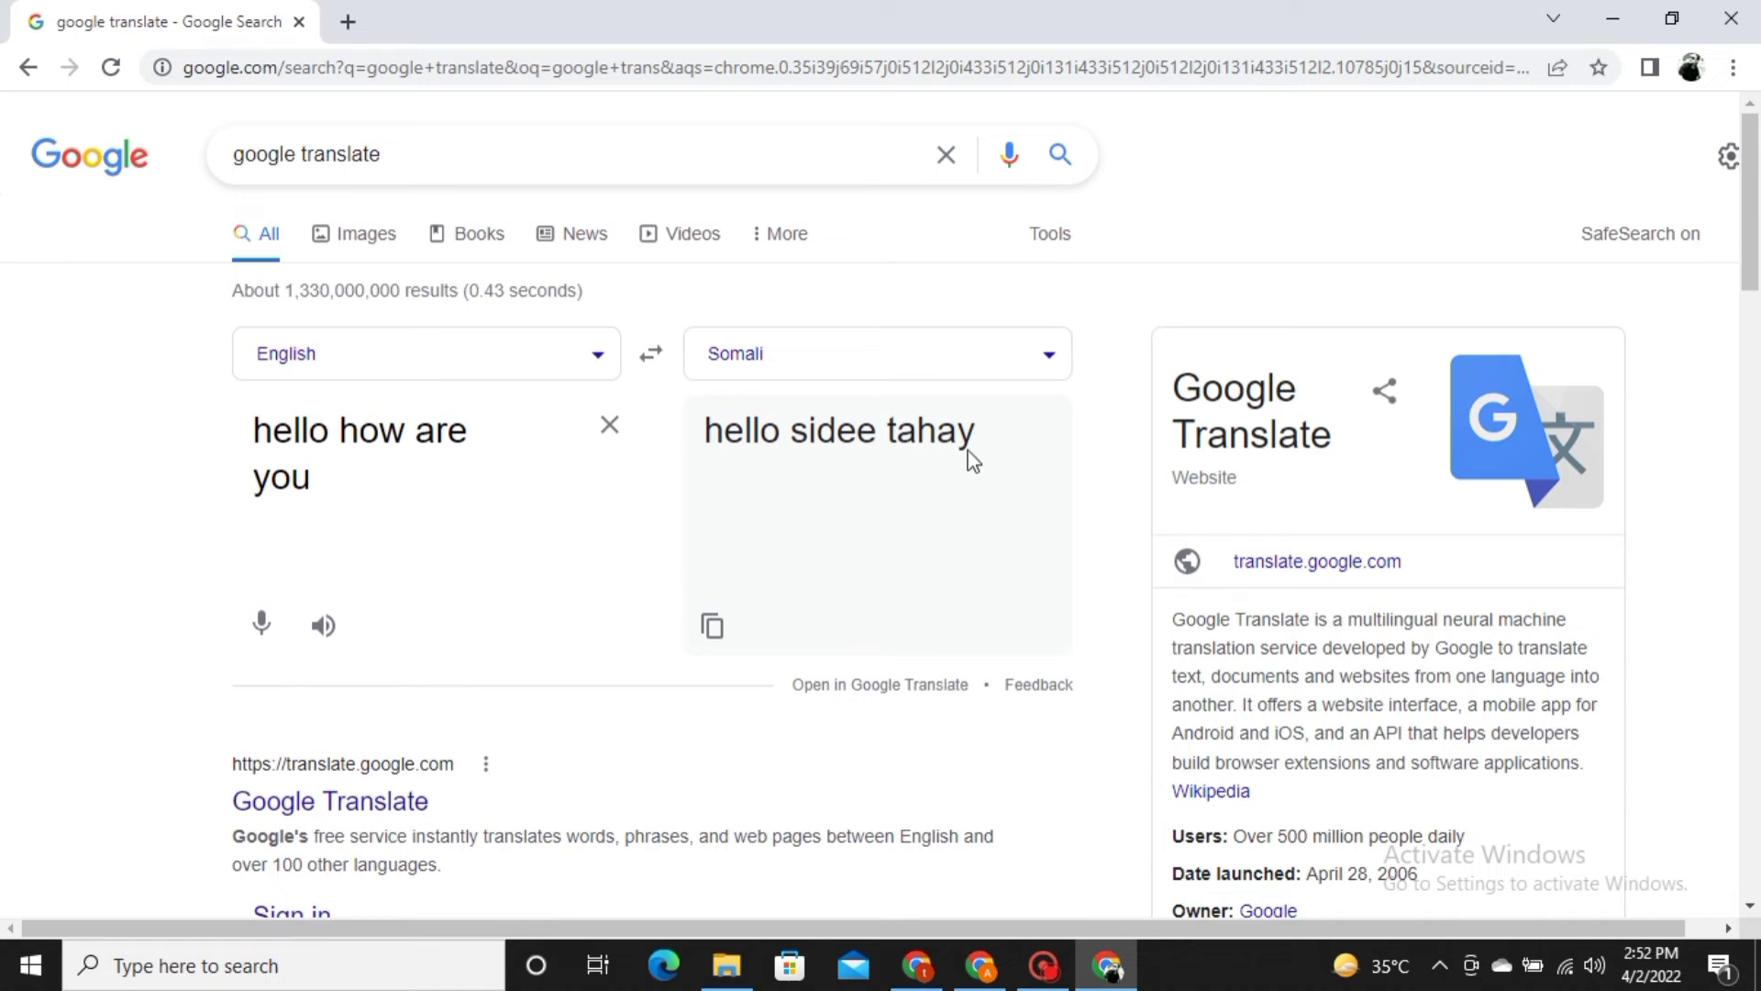
- Change the target language from Somali to Filipino to translate "hello how are you"
left_click(1047, 355)
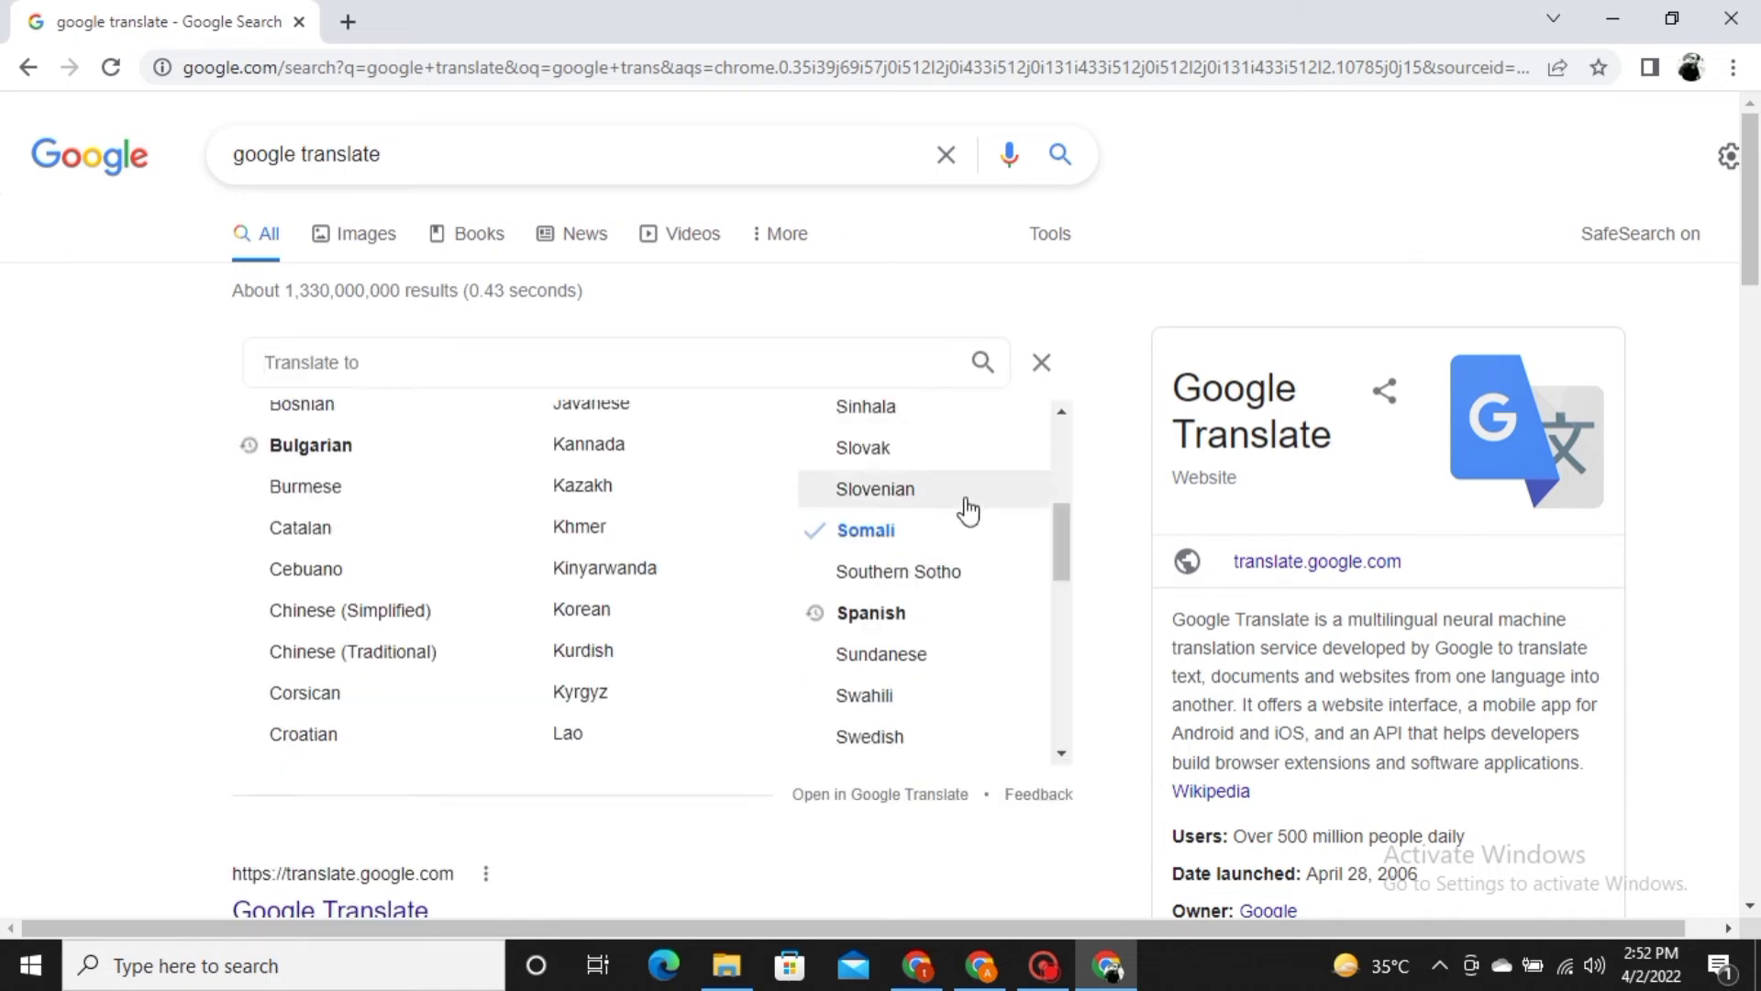
scroll(943, 582, "down", 4)
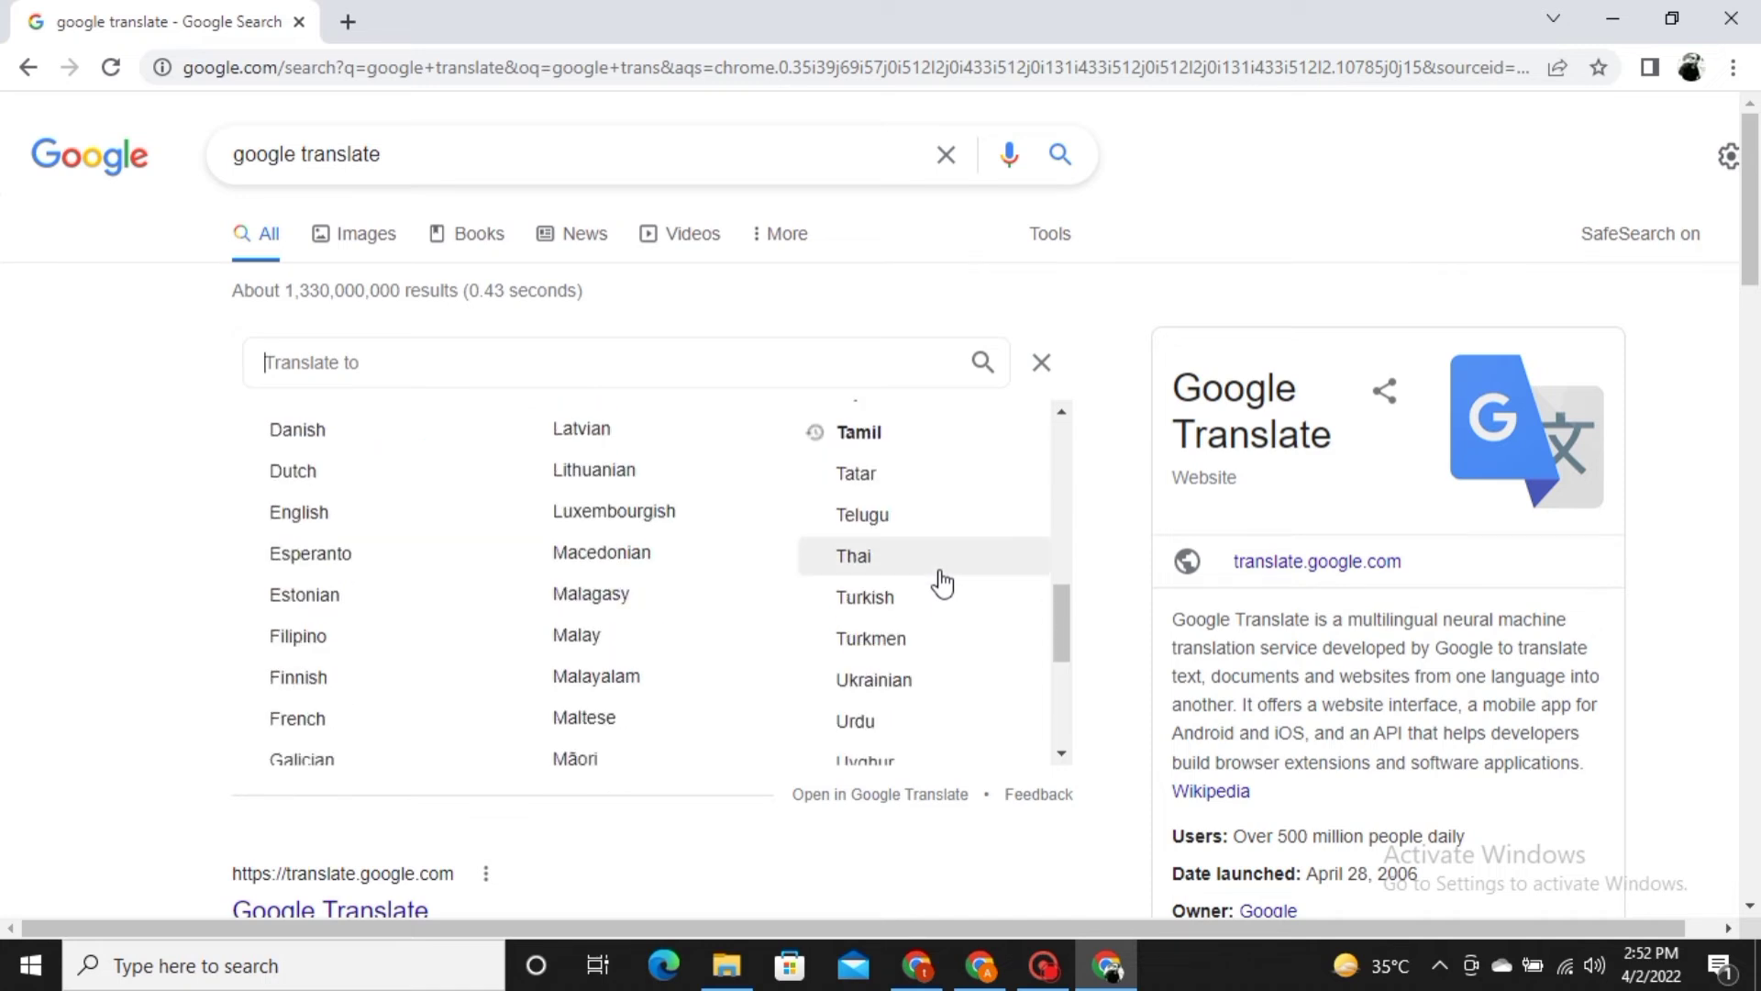
left_click(323, 647)
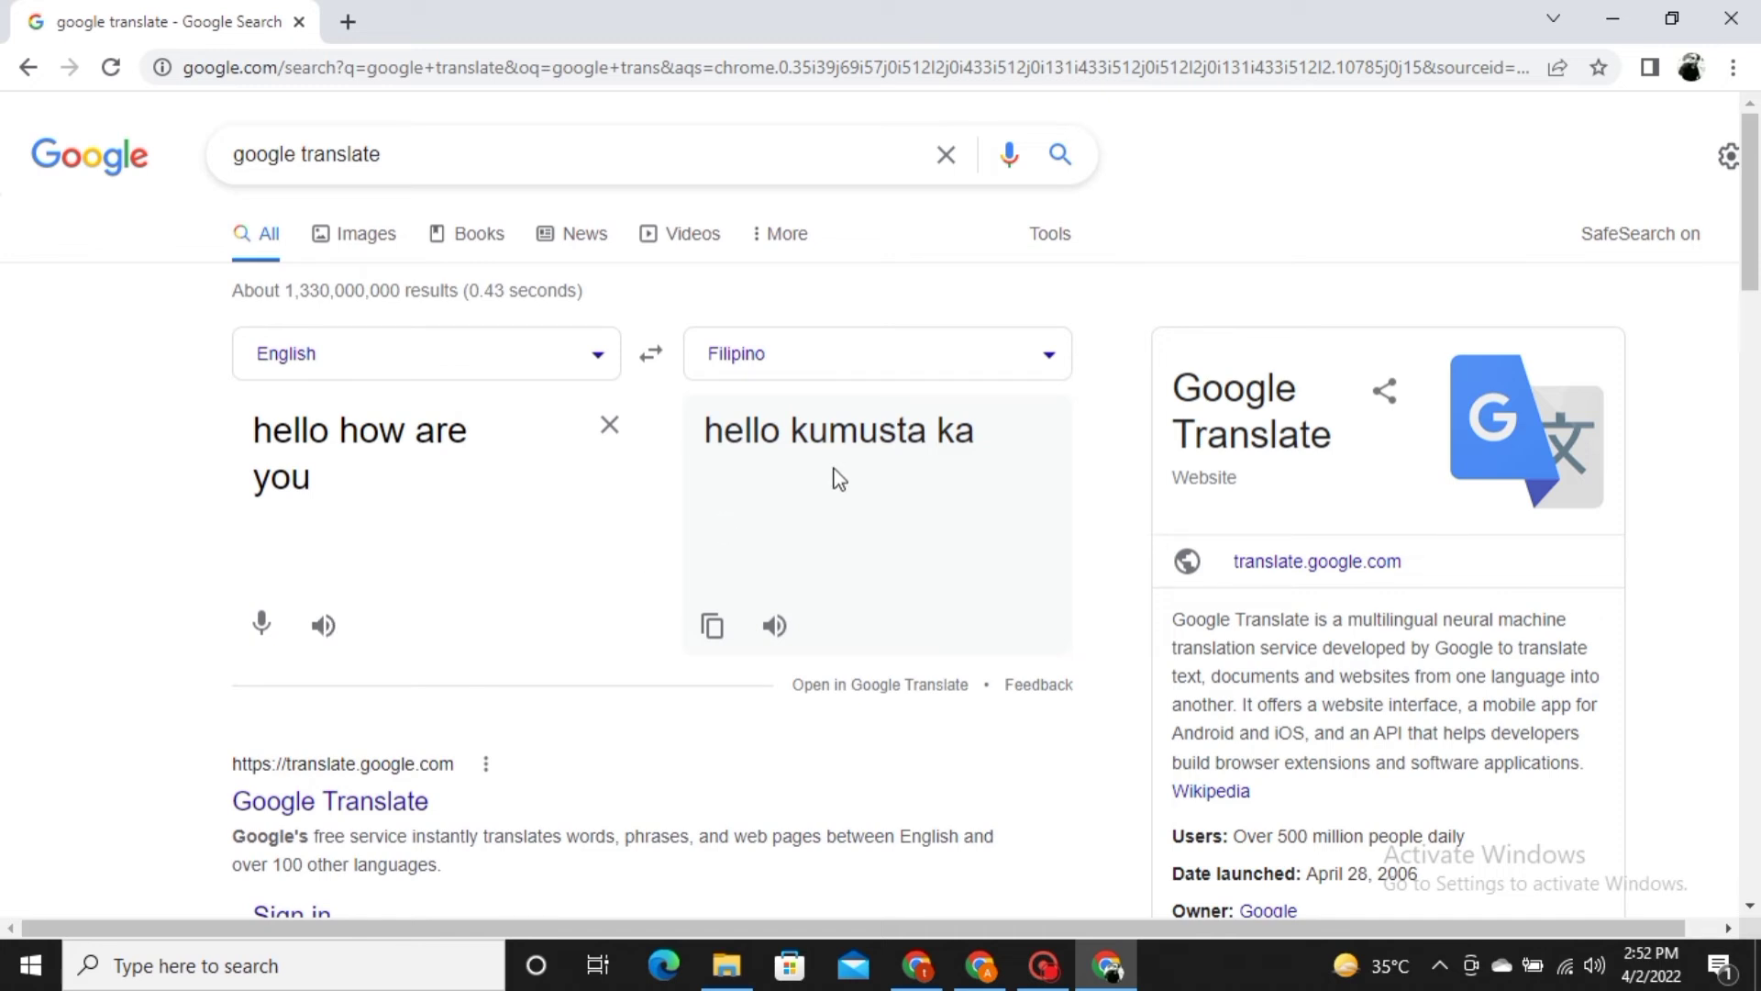
- Switch the translation of the English phrase to Uzbek
left_click(1048, 356)
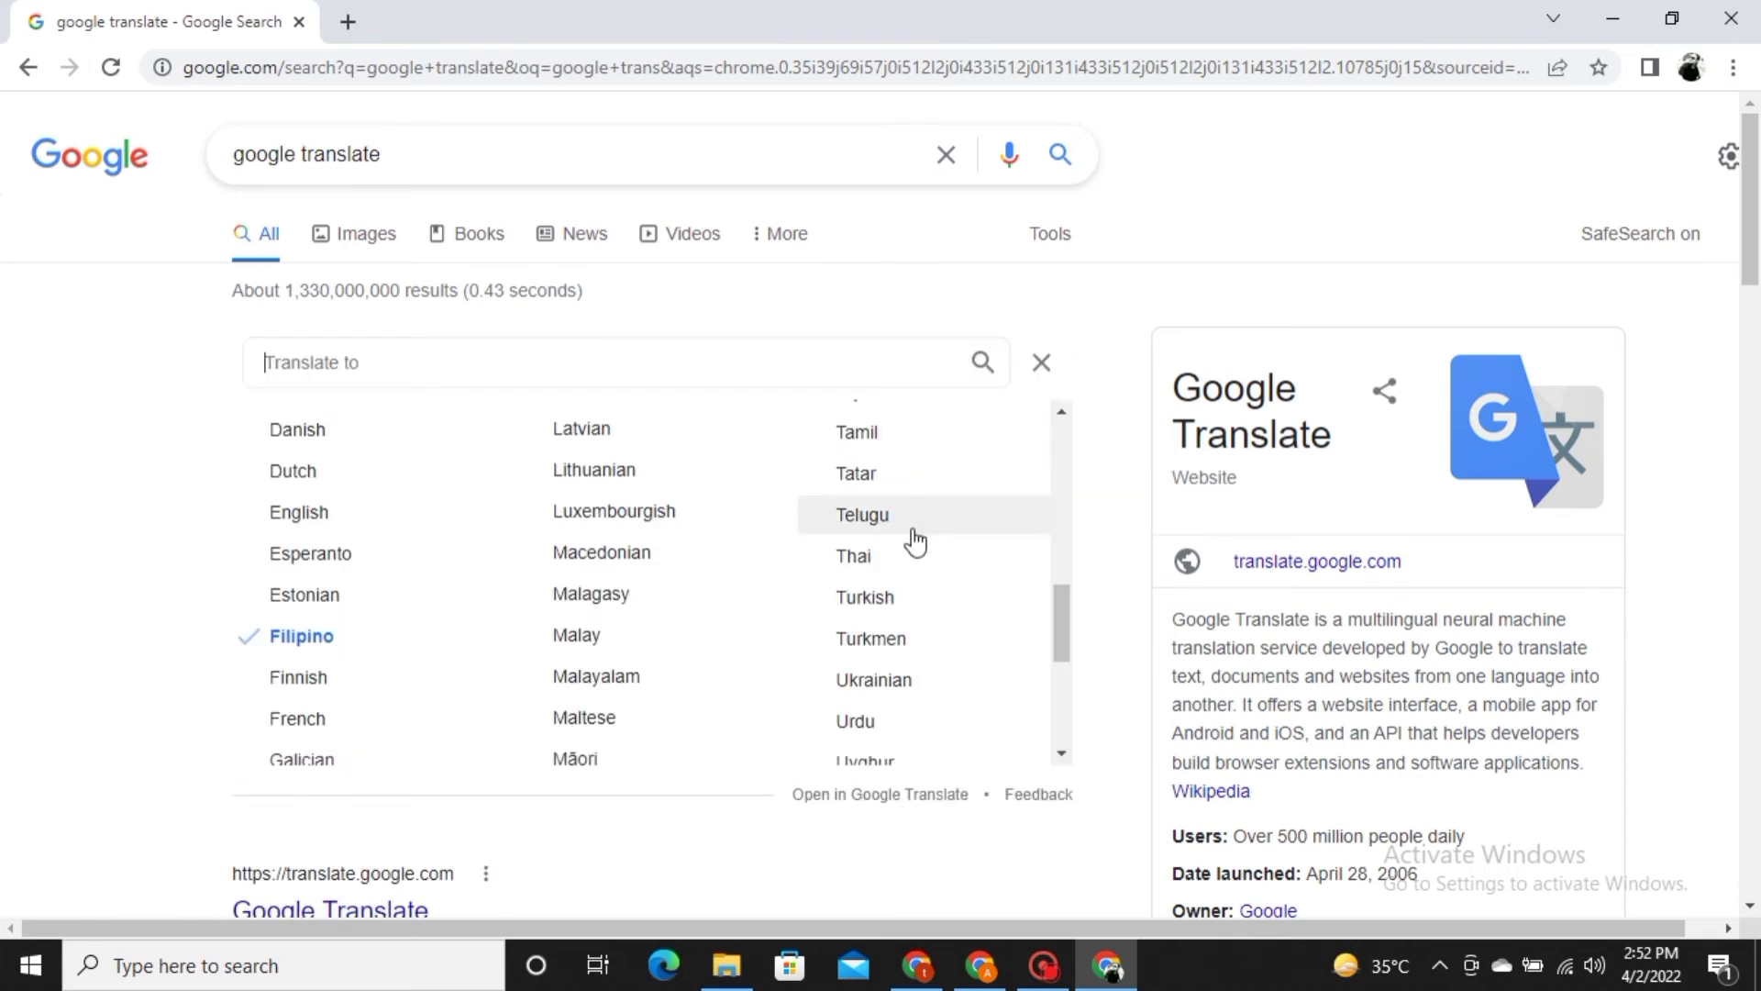
scroll(912, 538, "down", 1)
scroll(915, 541, "down", 1)
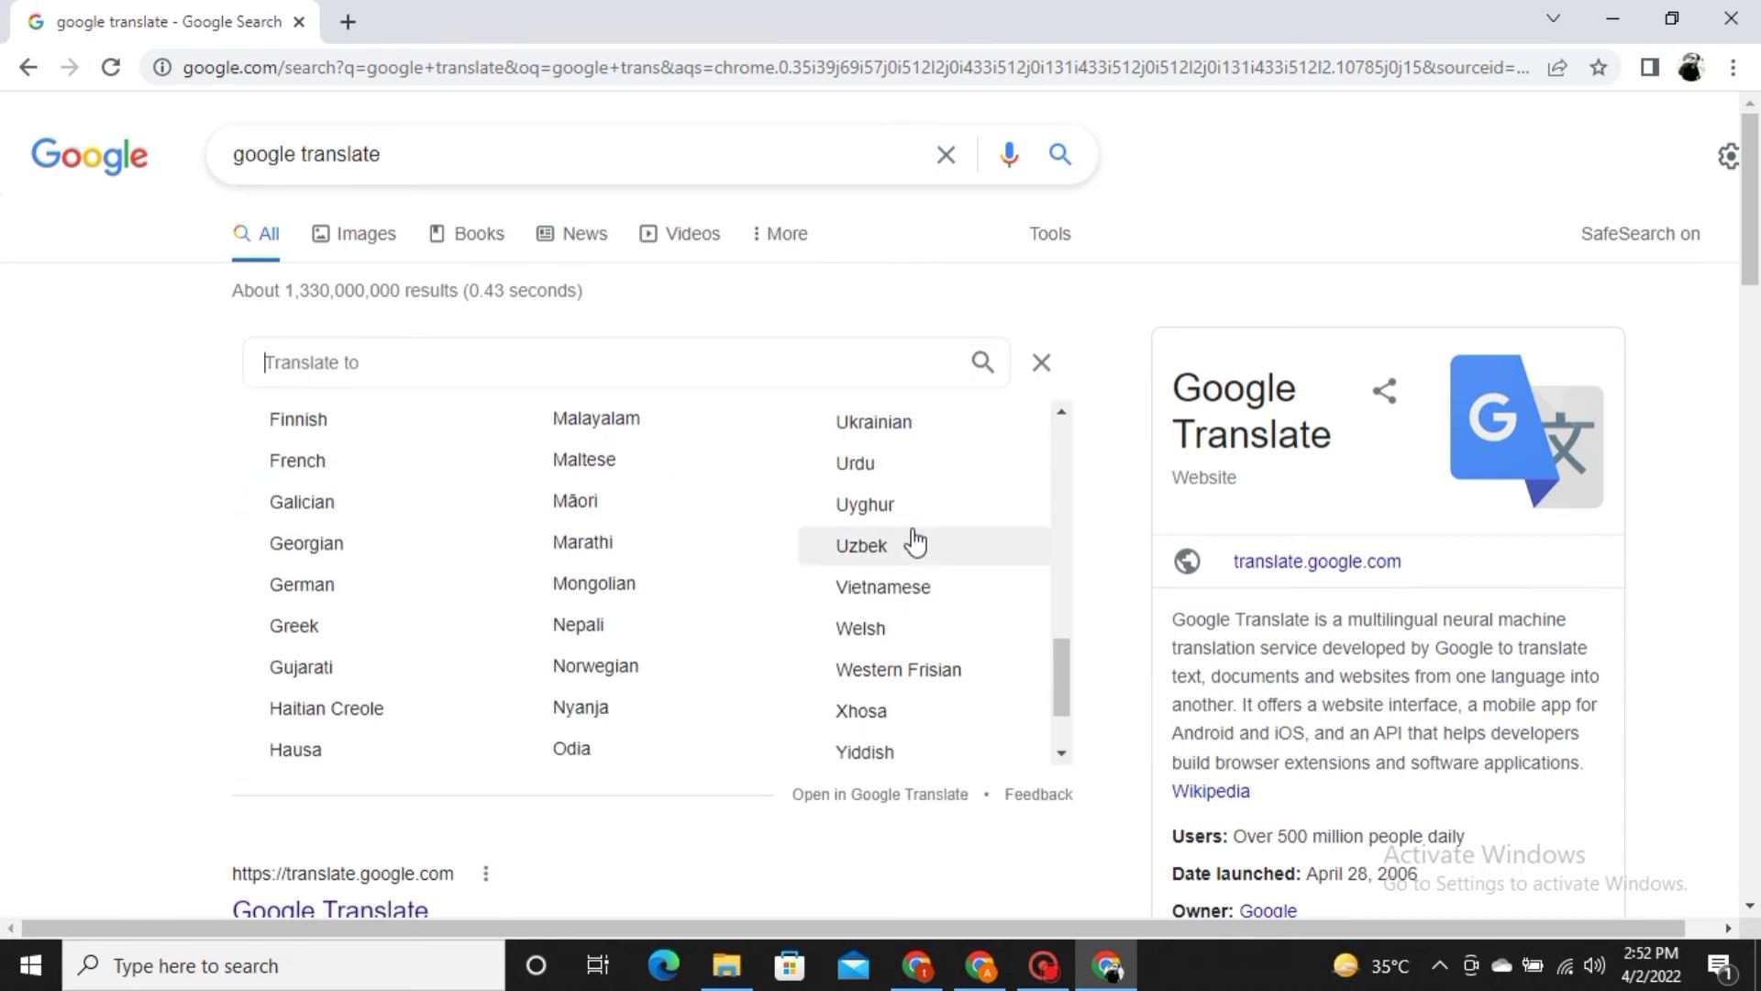
left_click(912, 548)
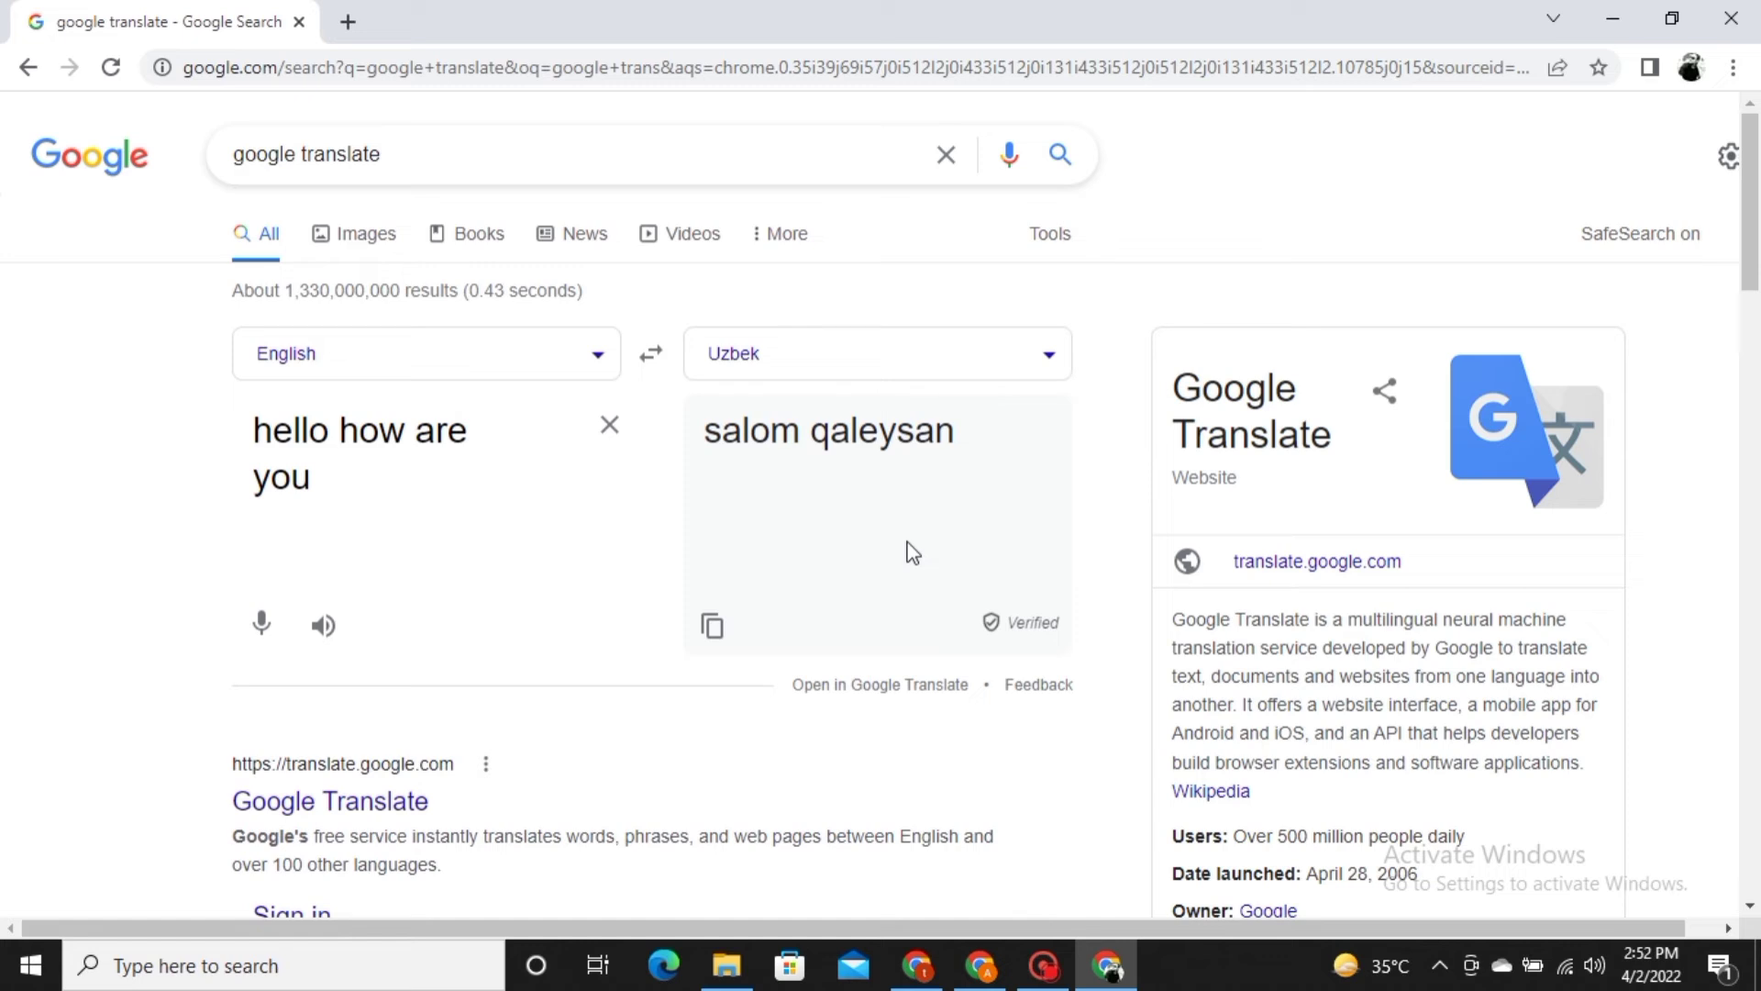
- Set Persian as the target language for the phrase "hello how are you"
left_click(1050, 357)
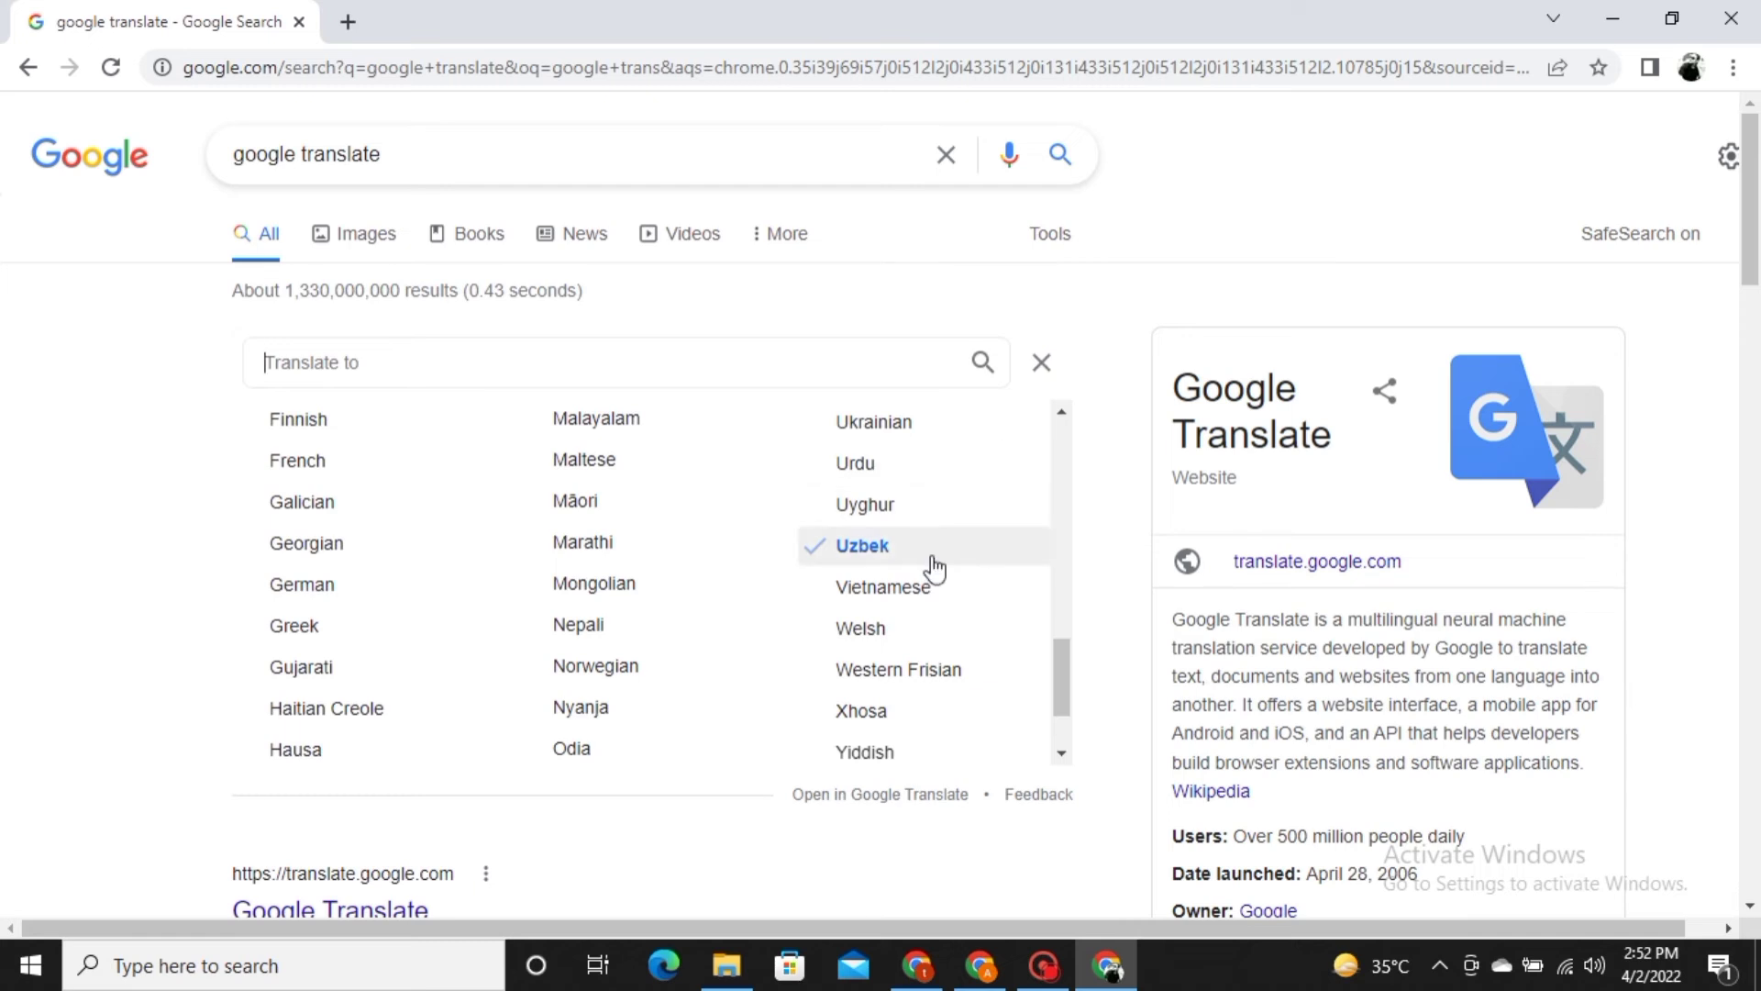
scroll(931, 564, "down", 2)
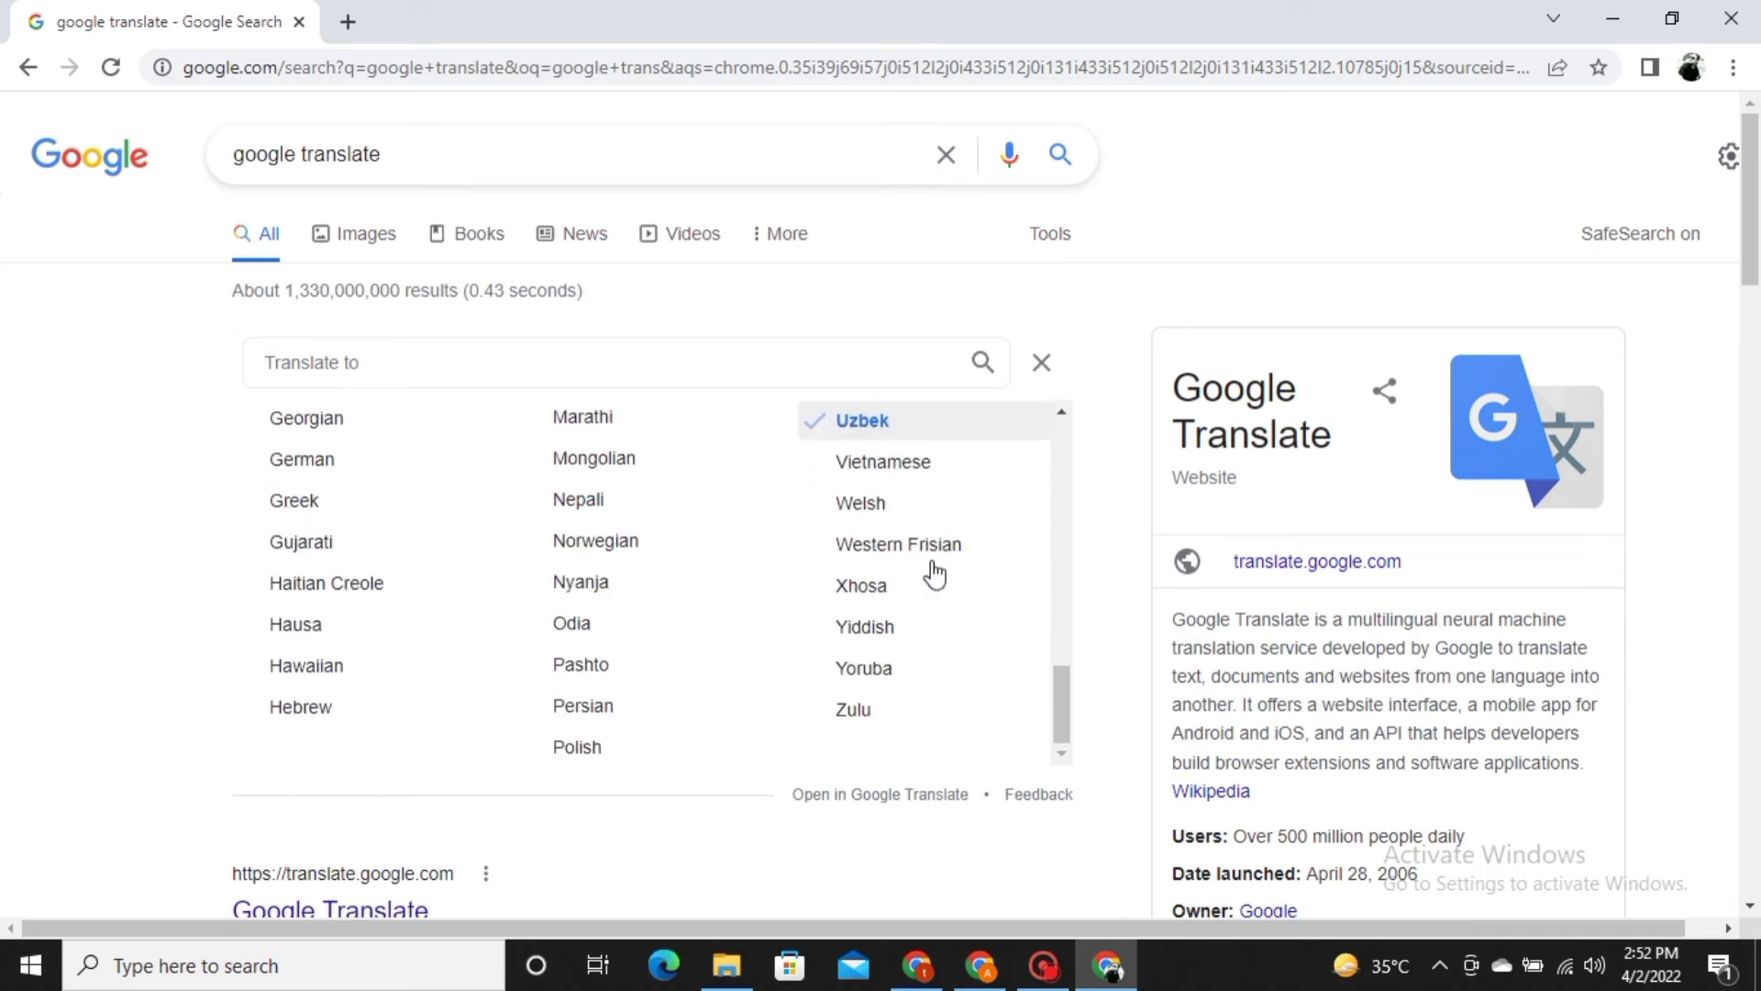
left_click(629, 712)
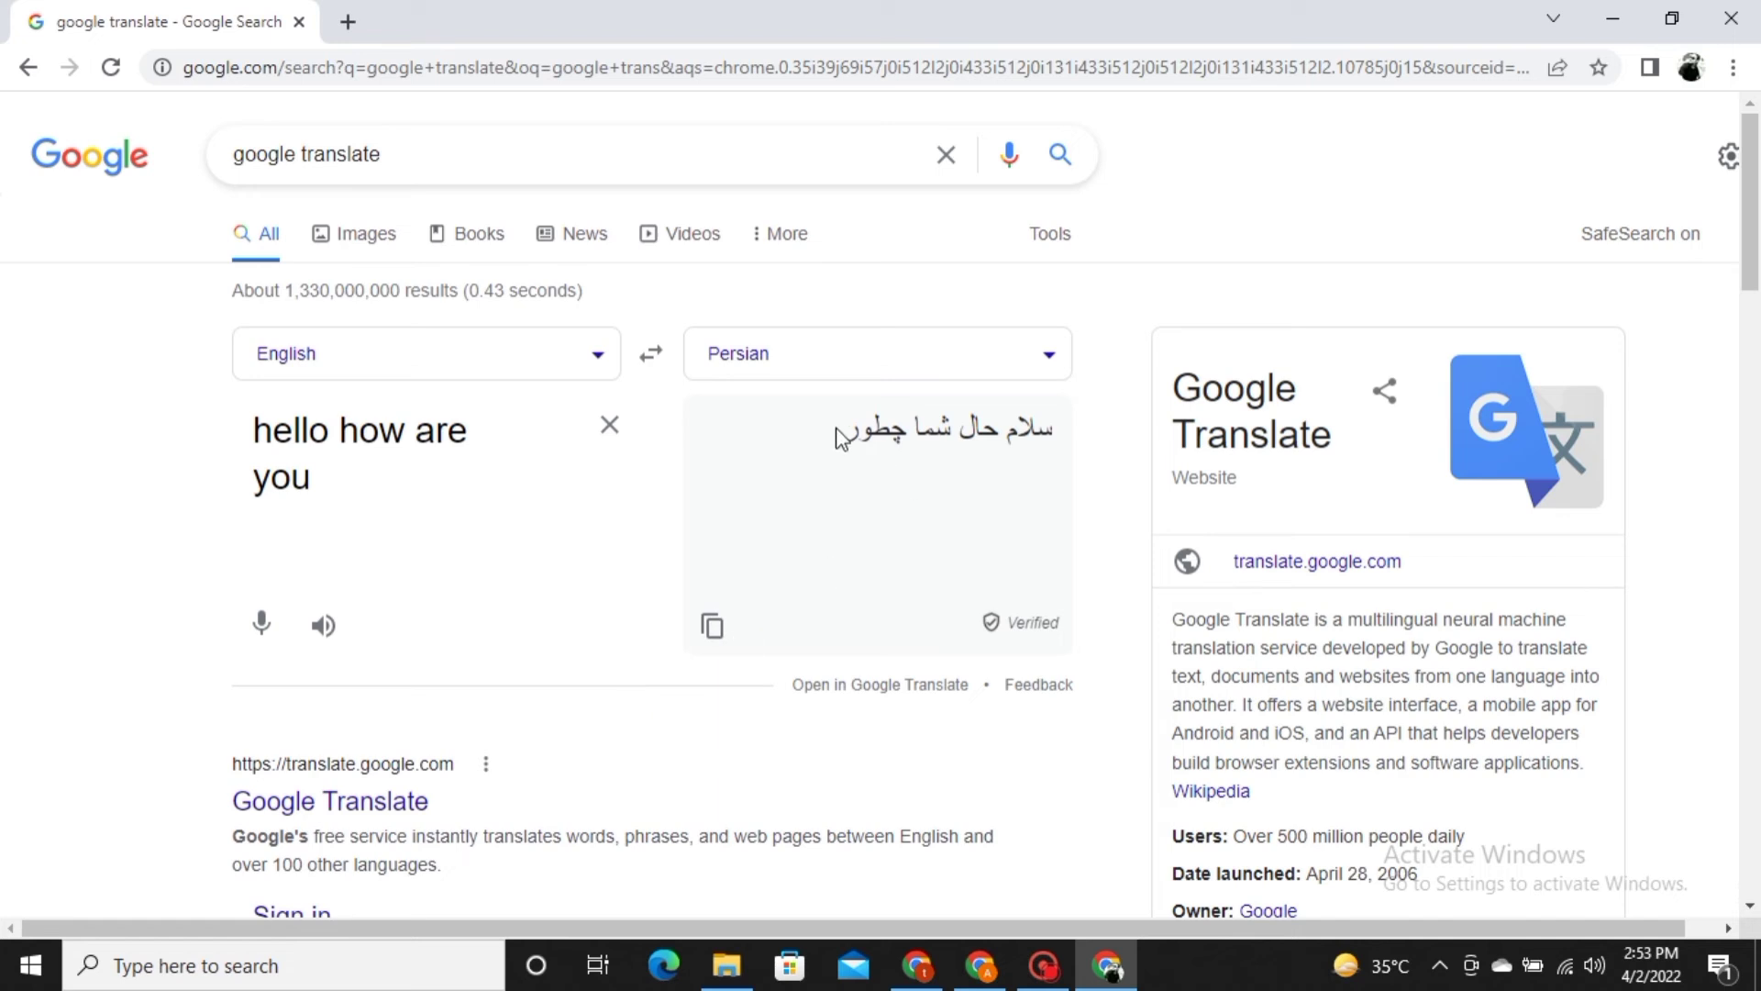
- Translate the phrase into Hawaiian, and after that into German, by changing the target language
left_click(1050, 360)
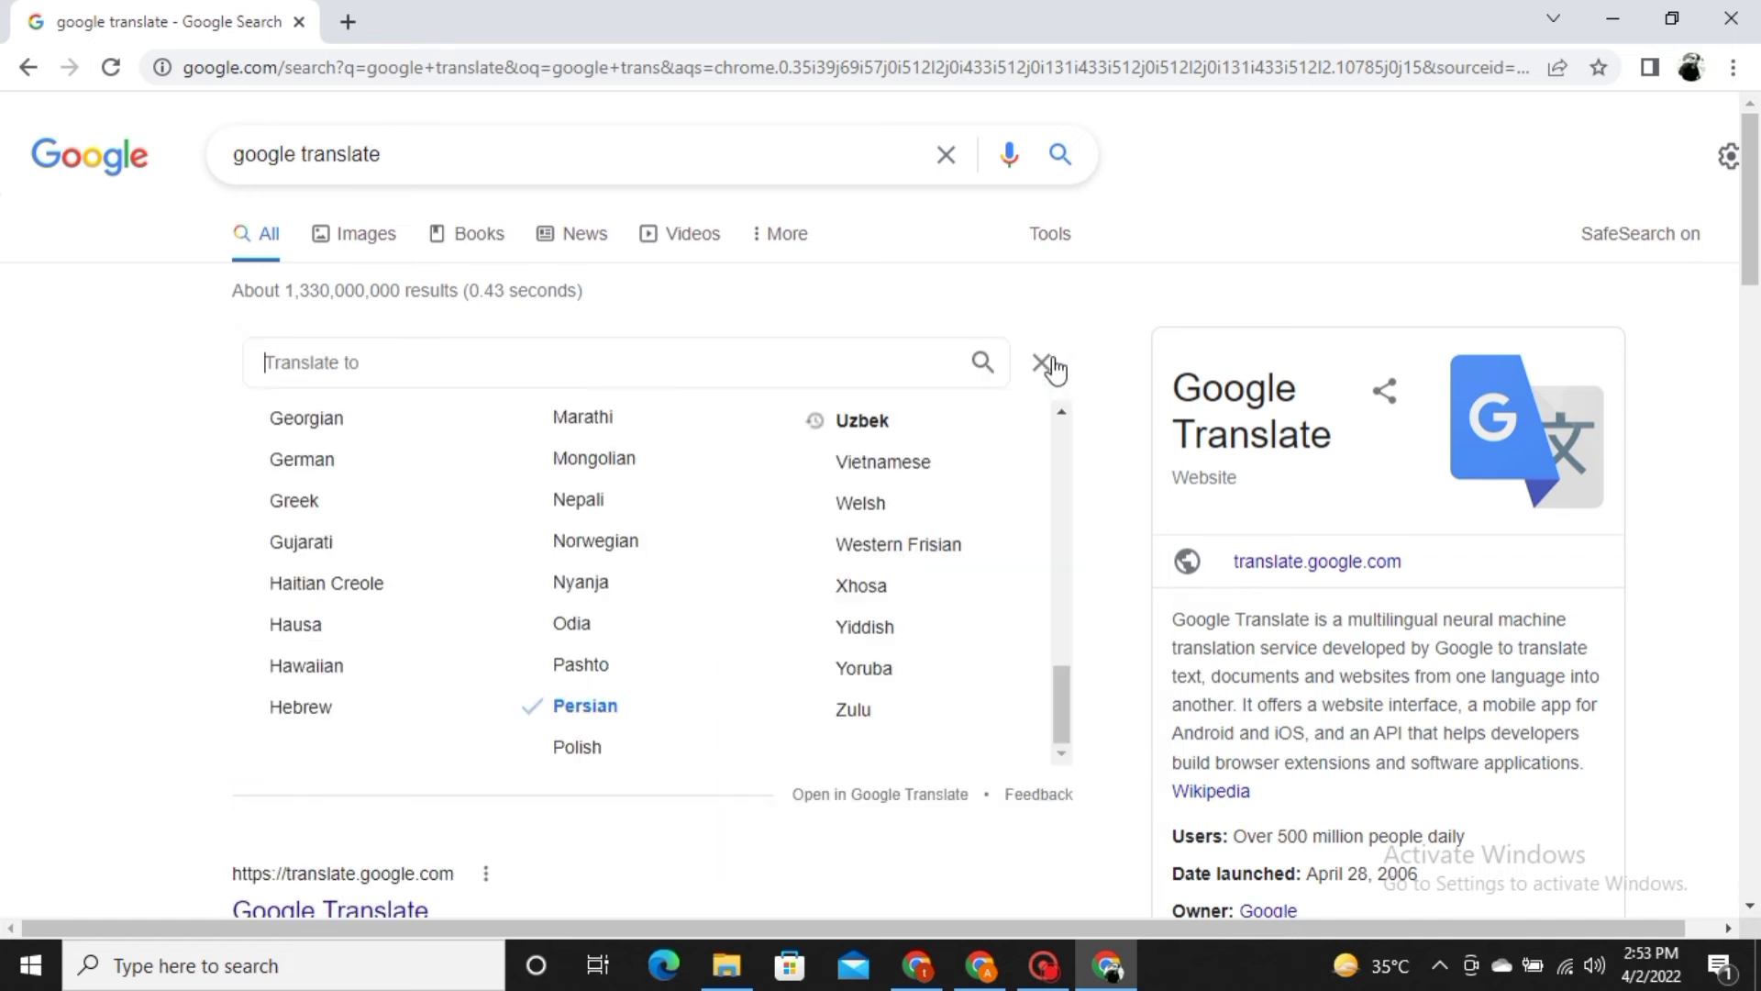
left_click(348, 667)
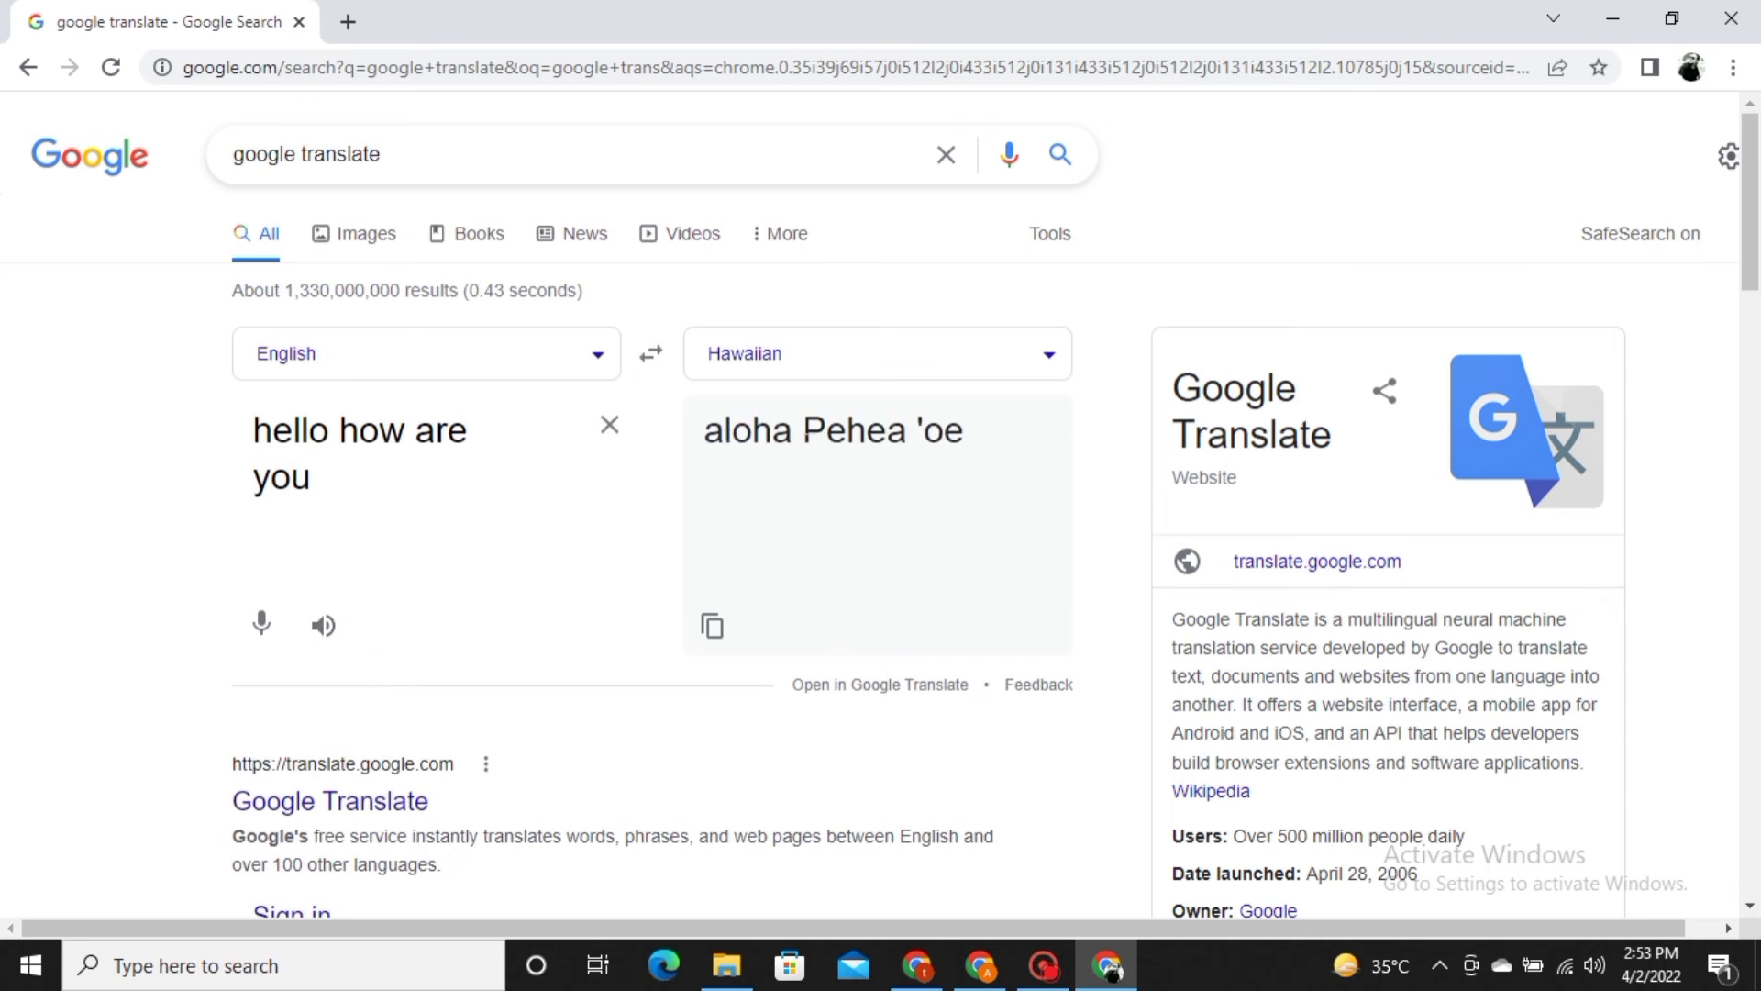
left_click(1048, 356)
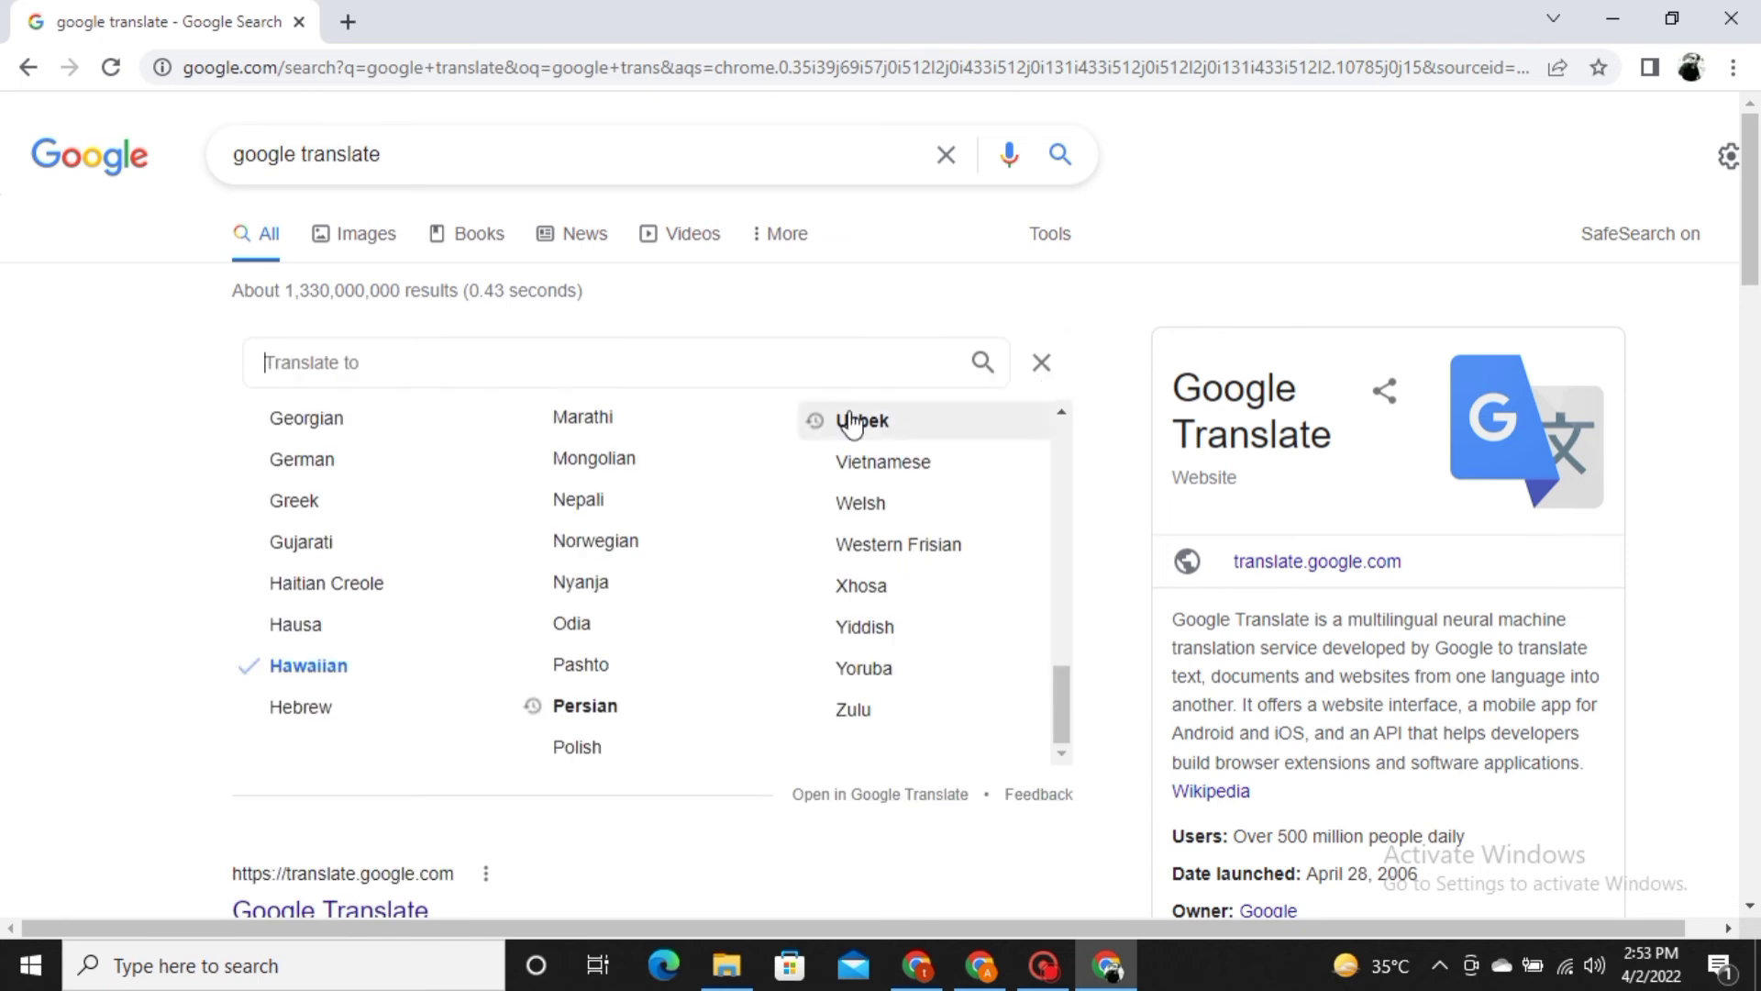
left_click(330, 463)
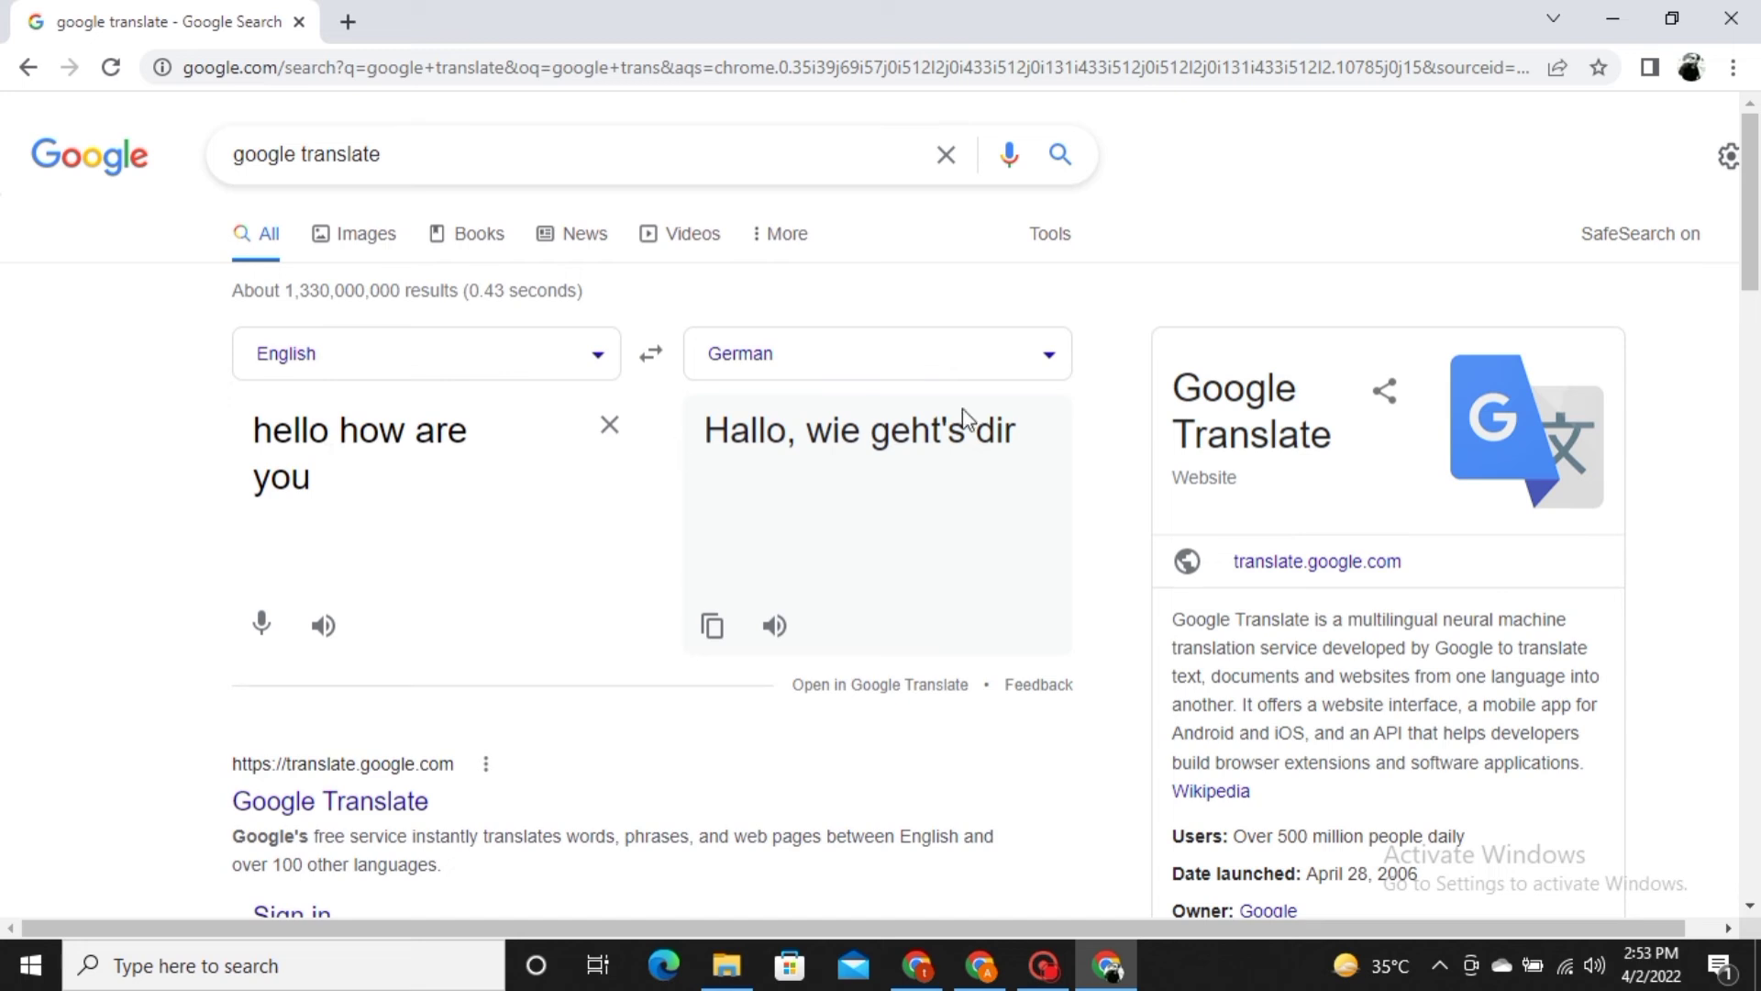
- Change the target language to Malay for the same English phrase
left_click(1046, 364)
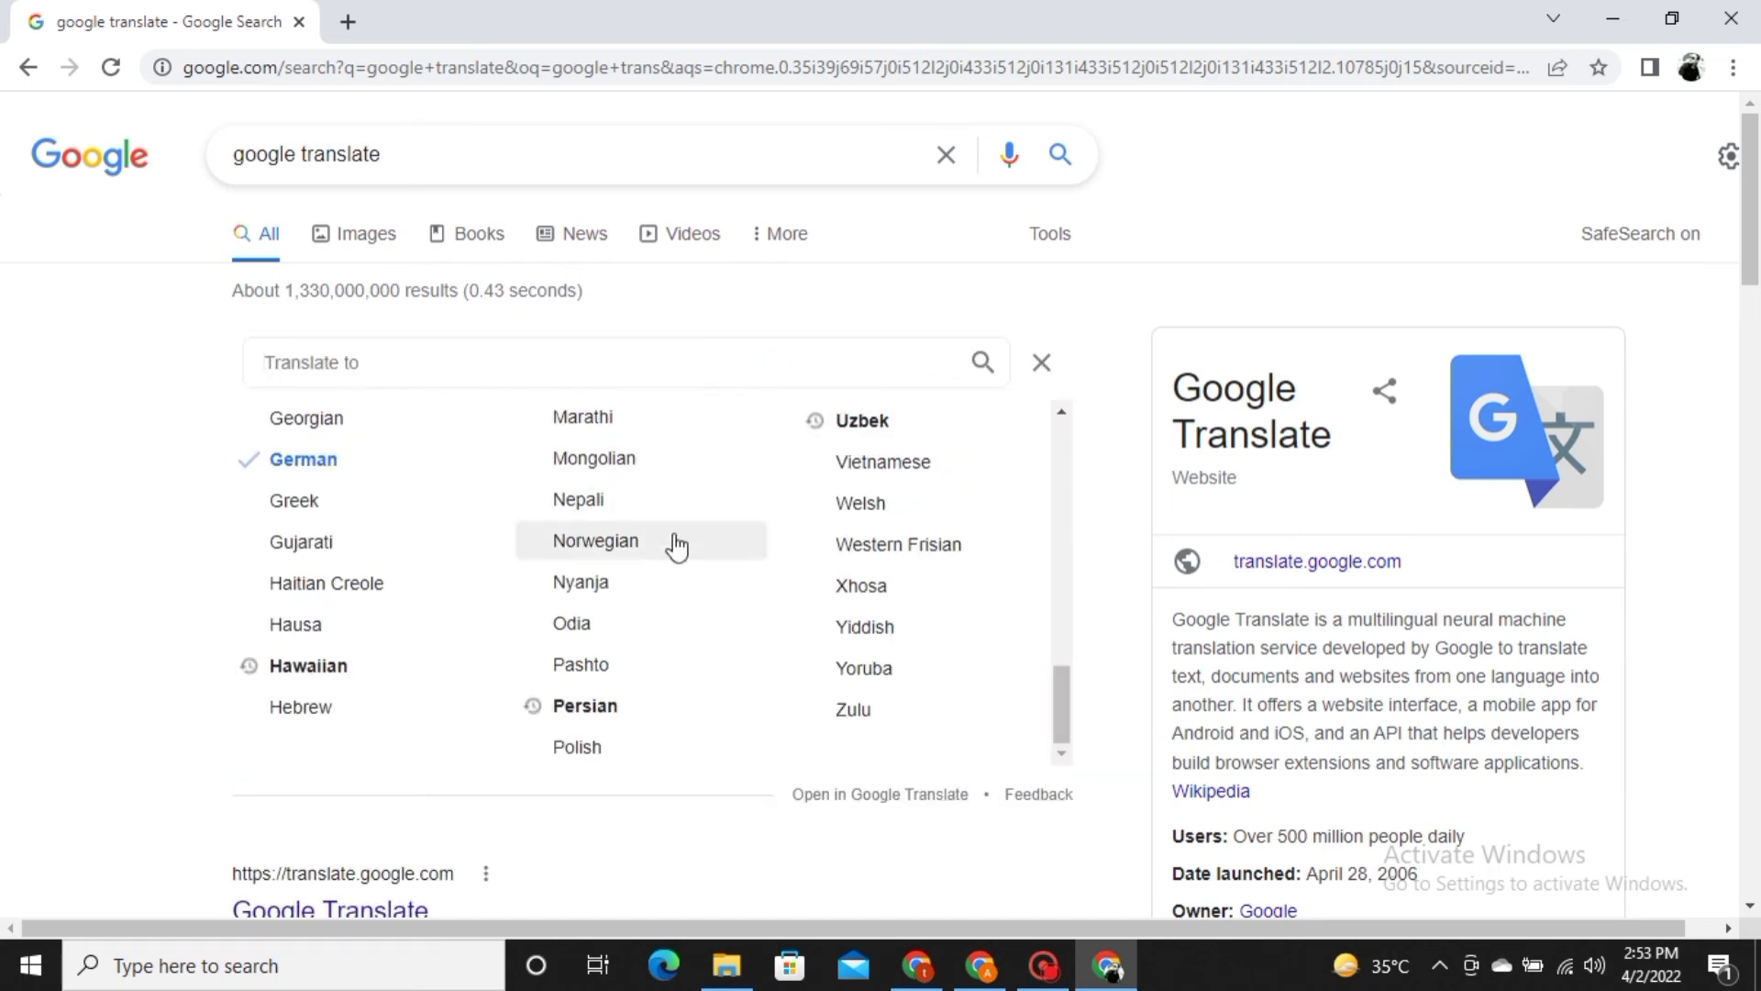
scroll(676, 547, "up", 3)
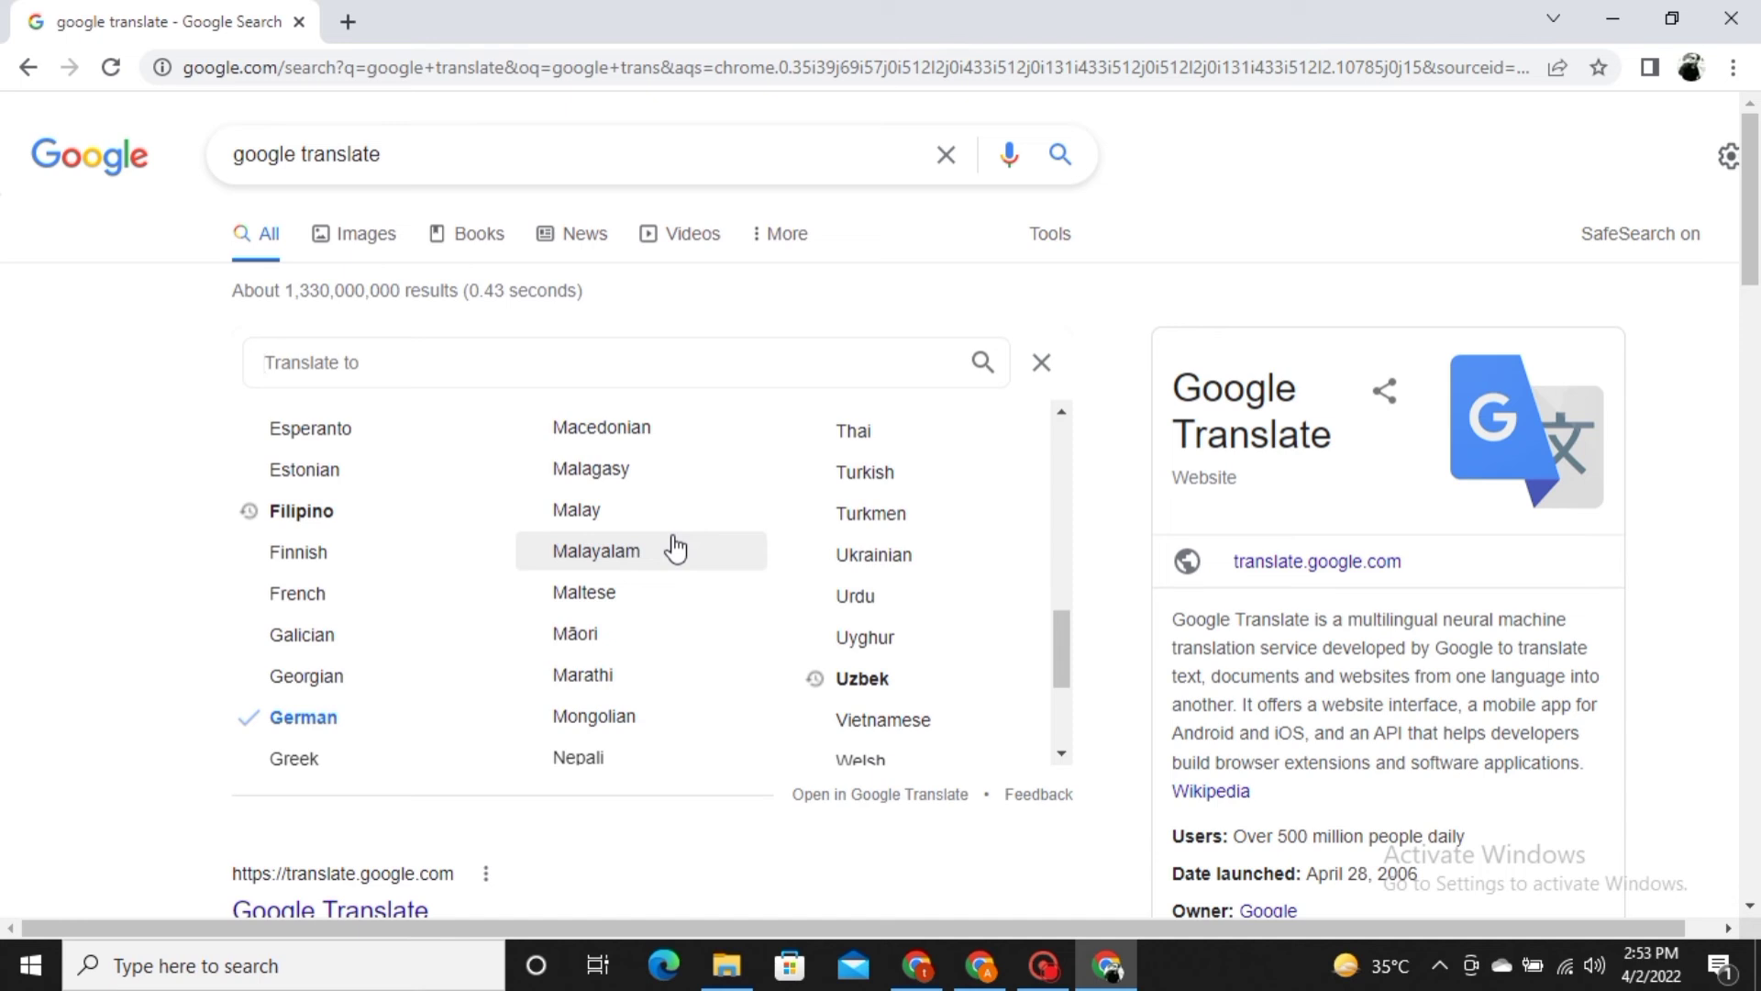
scroll(677, 547, "up", 2)
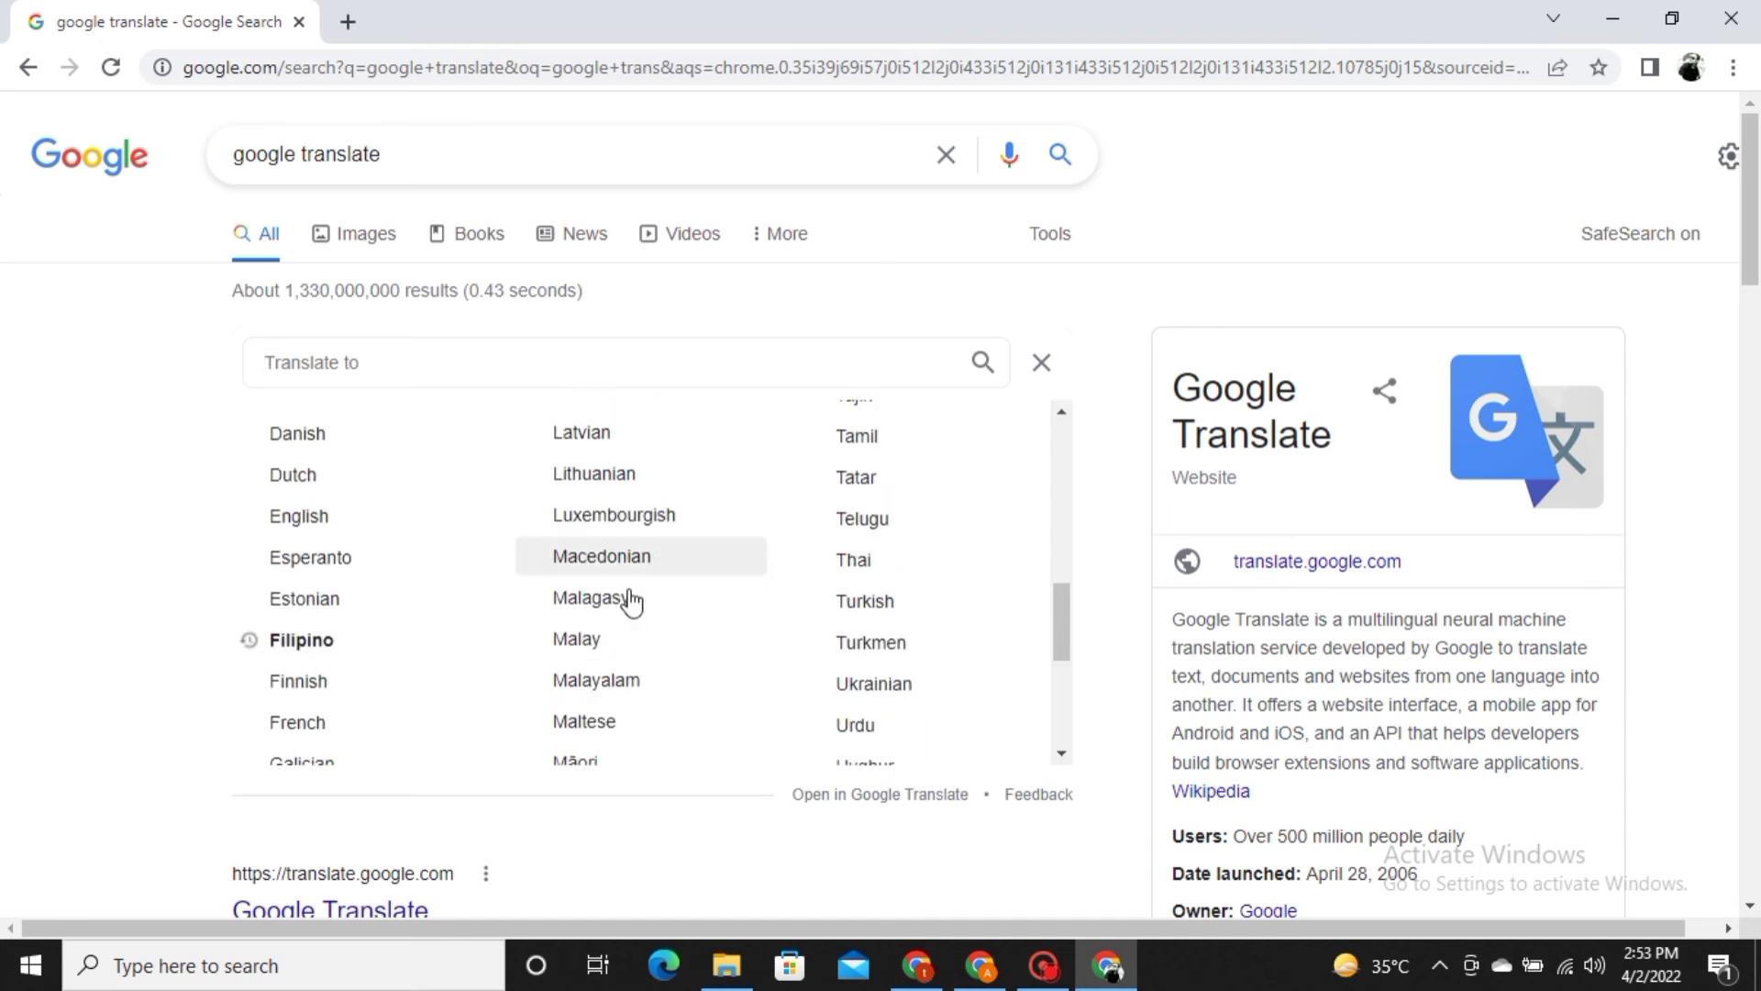
left_click(603, 641)
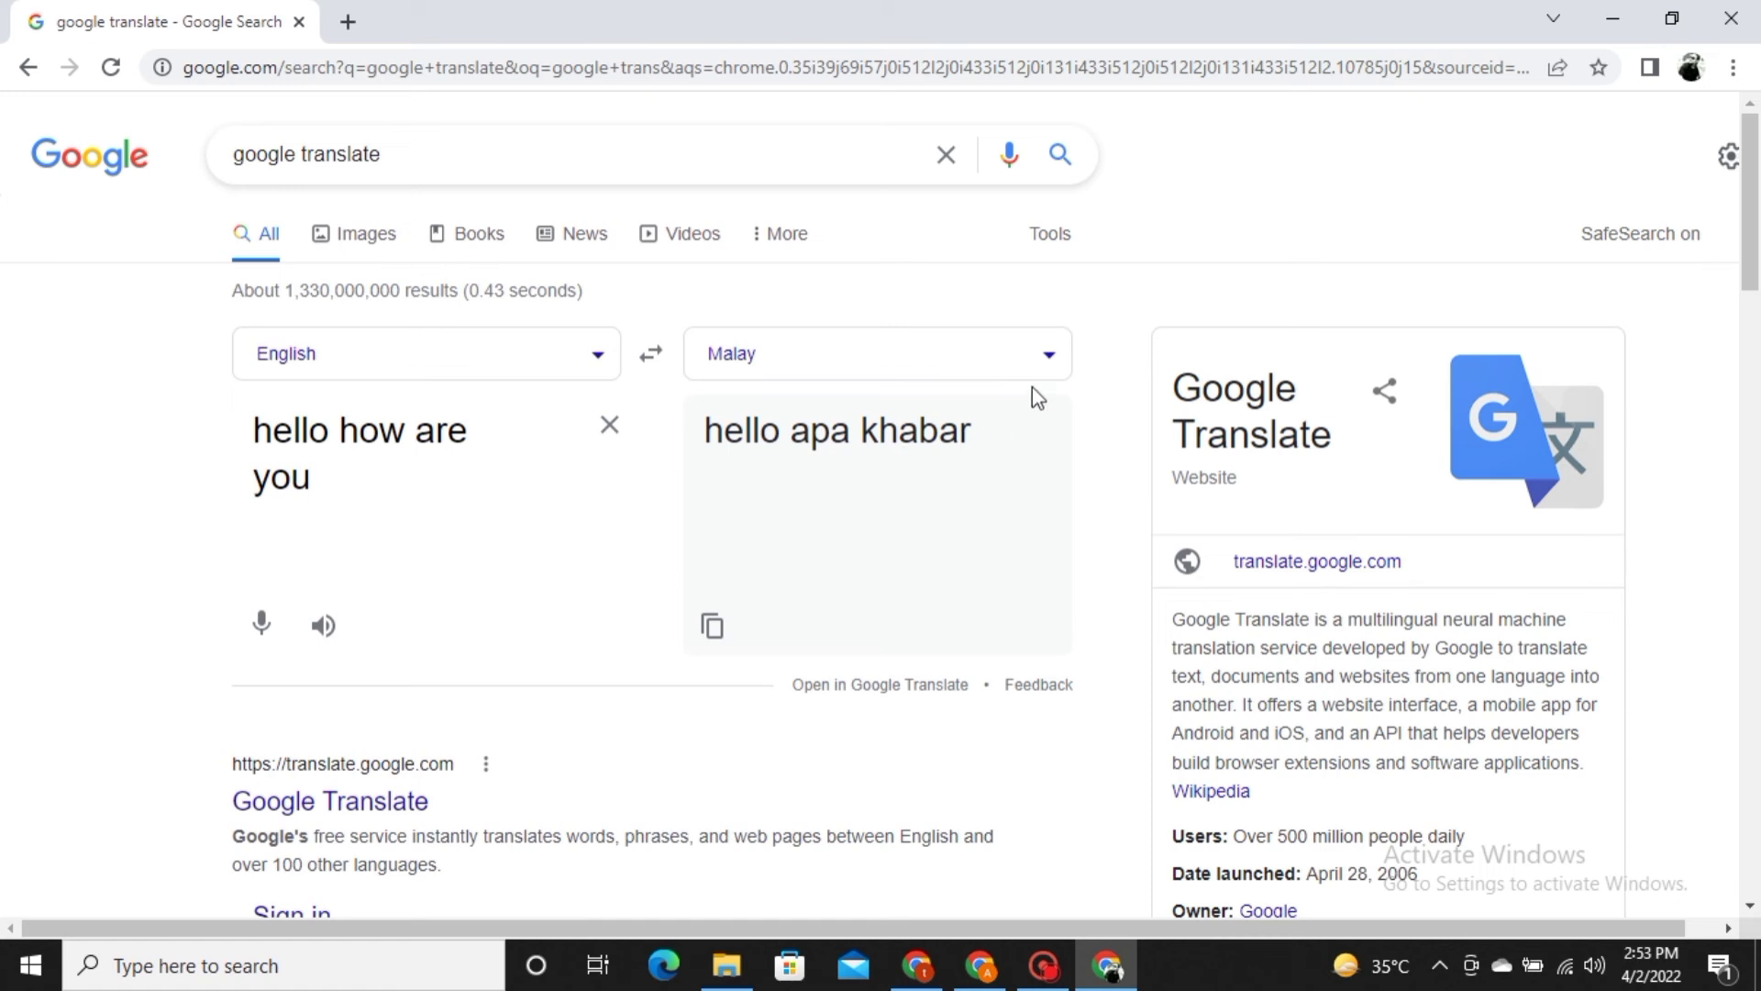
- Switch the translation of "hello how are you" to Latin
left_click(1060, 370)
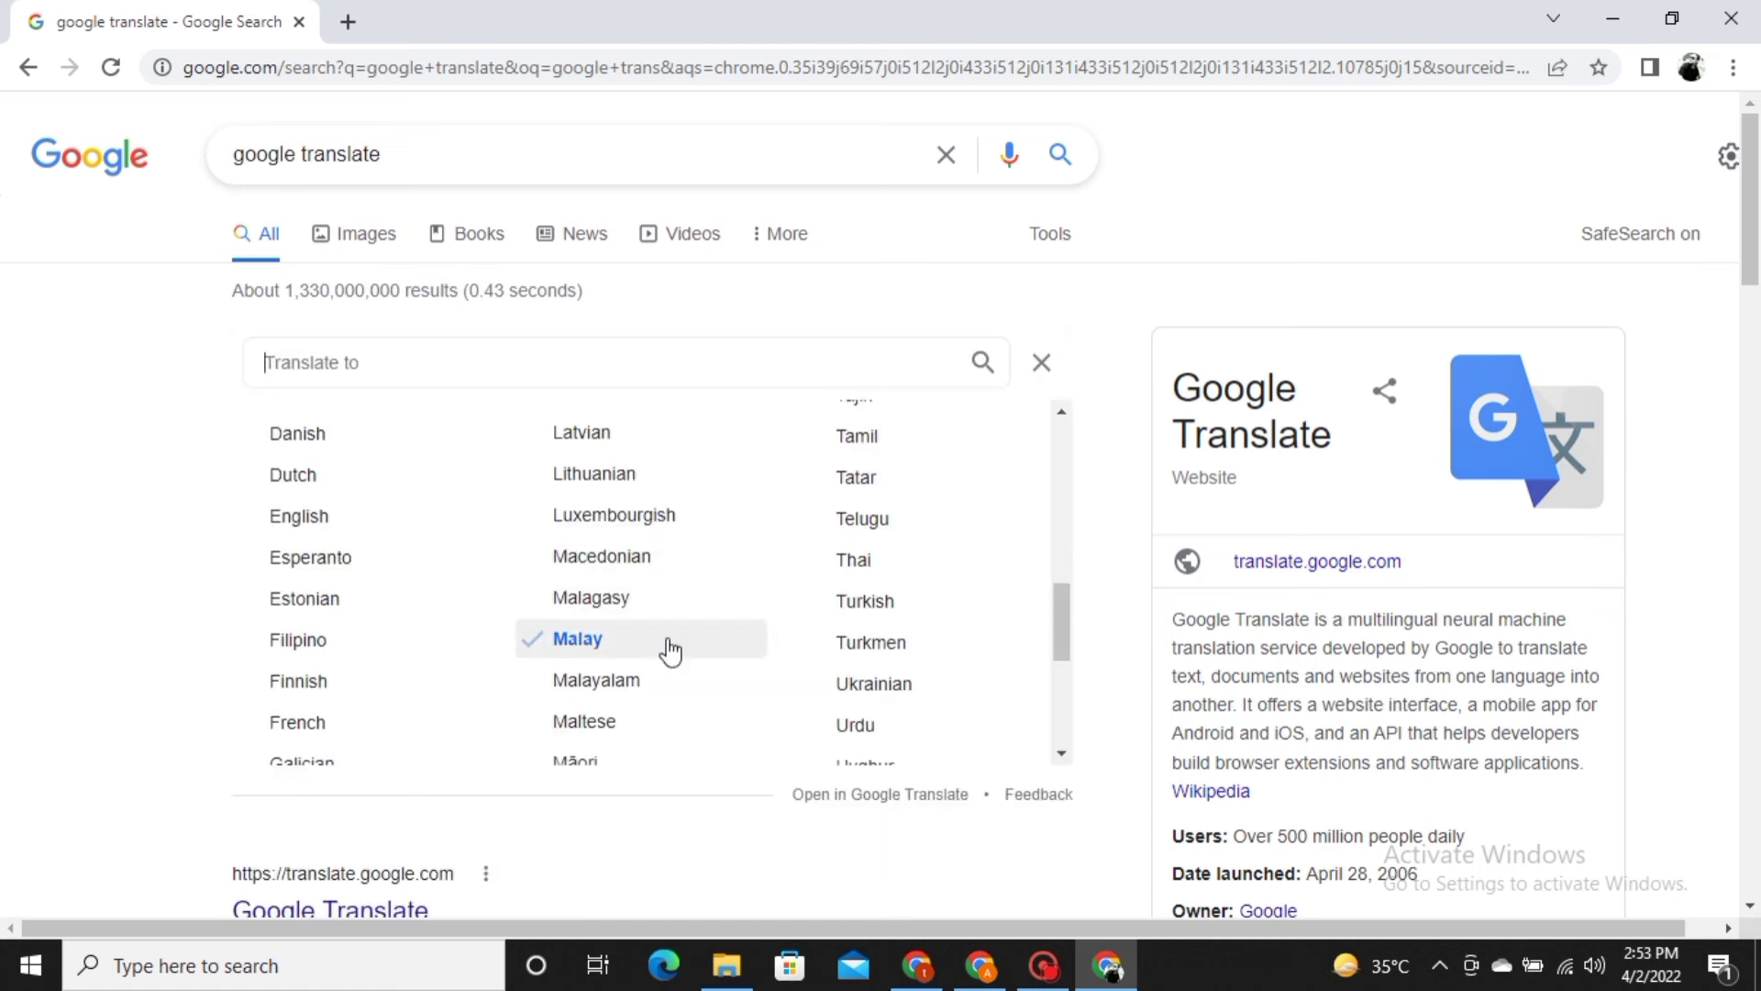
scroll(669, 648, "up", 1)
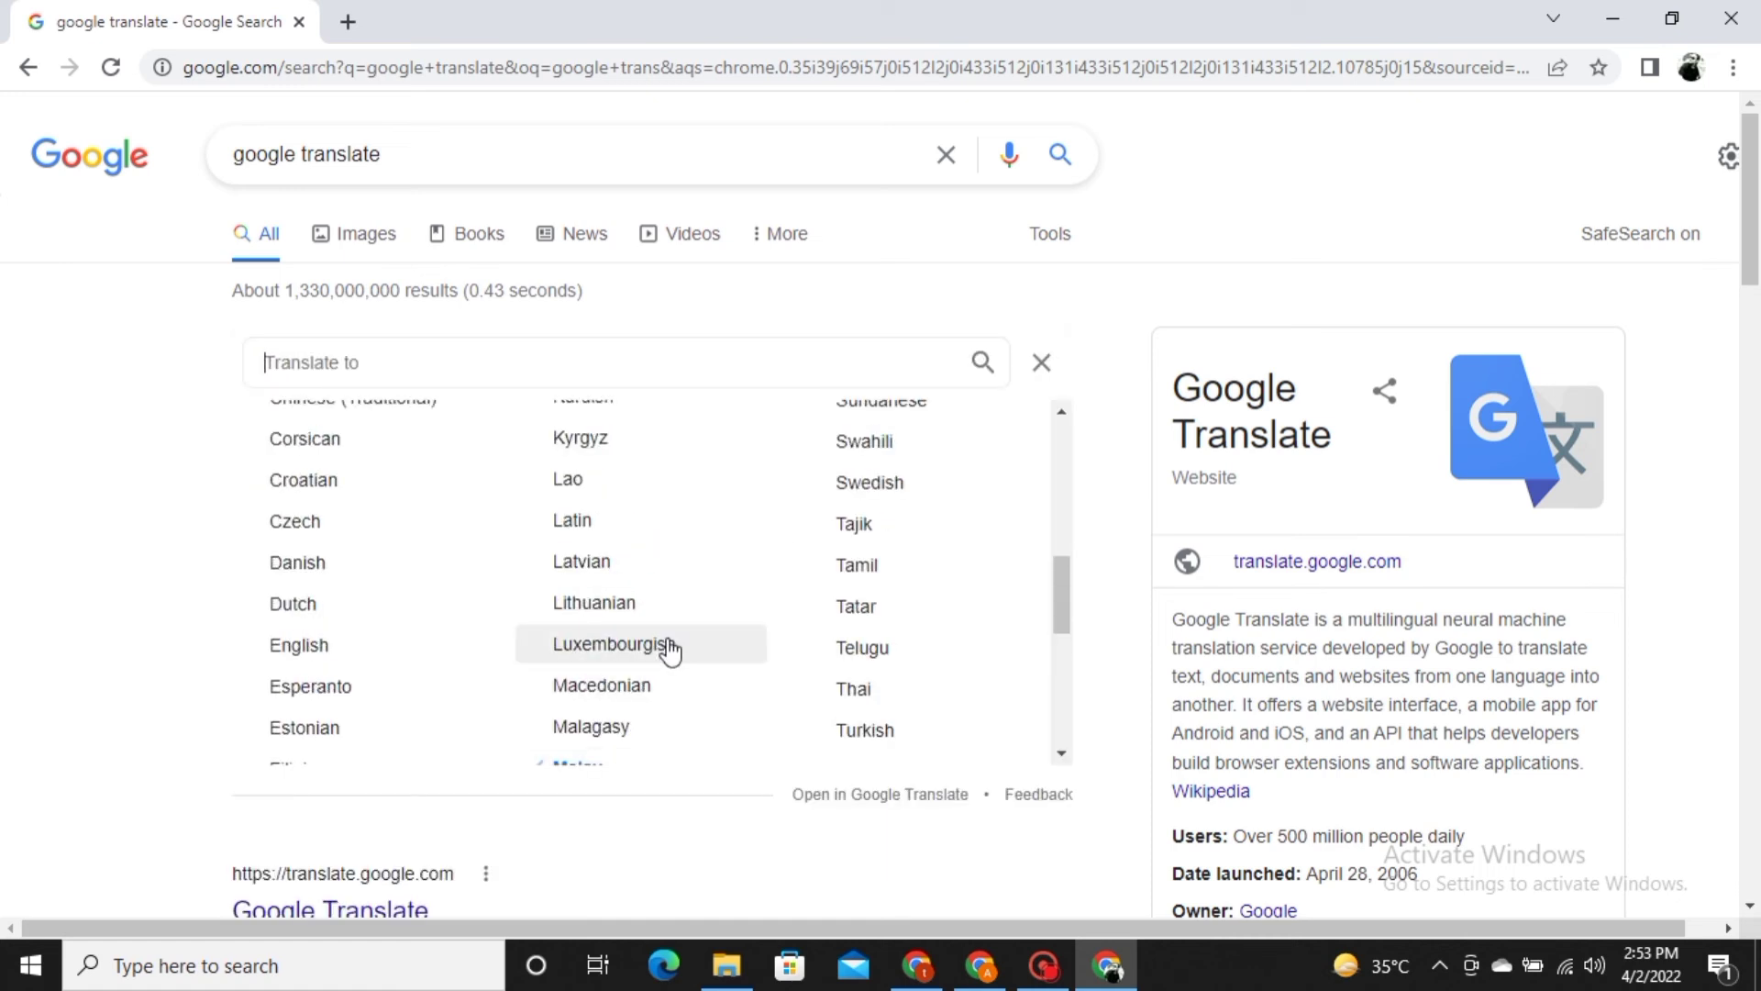
left_click(594, 525)
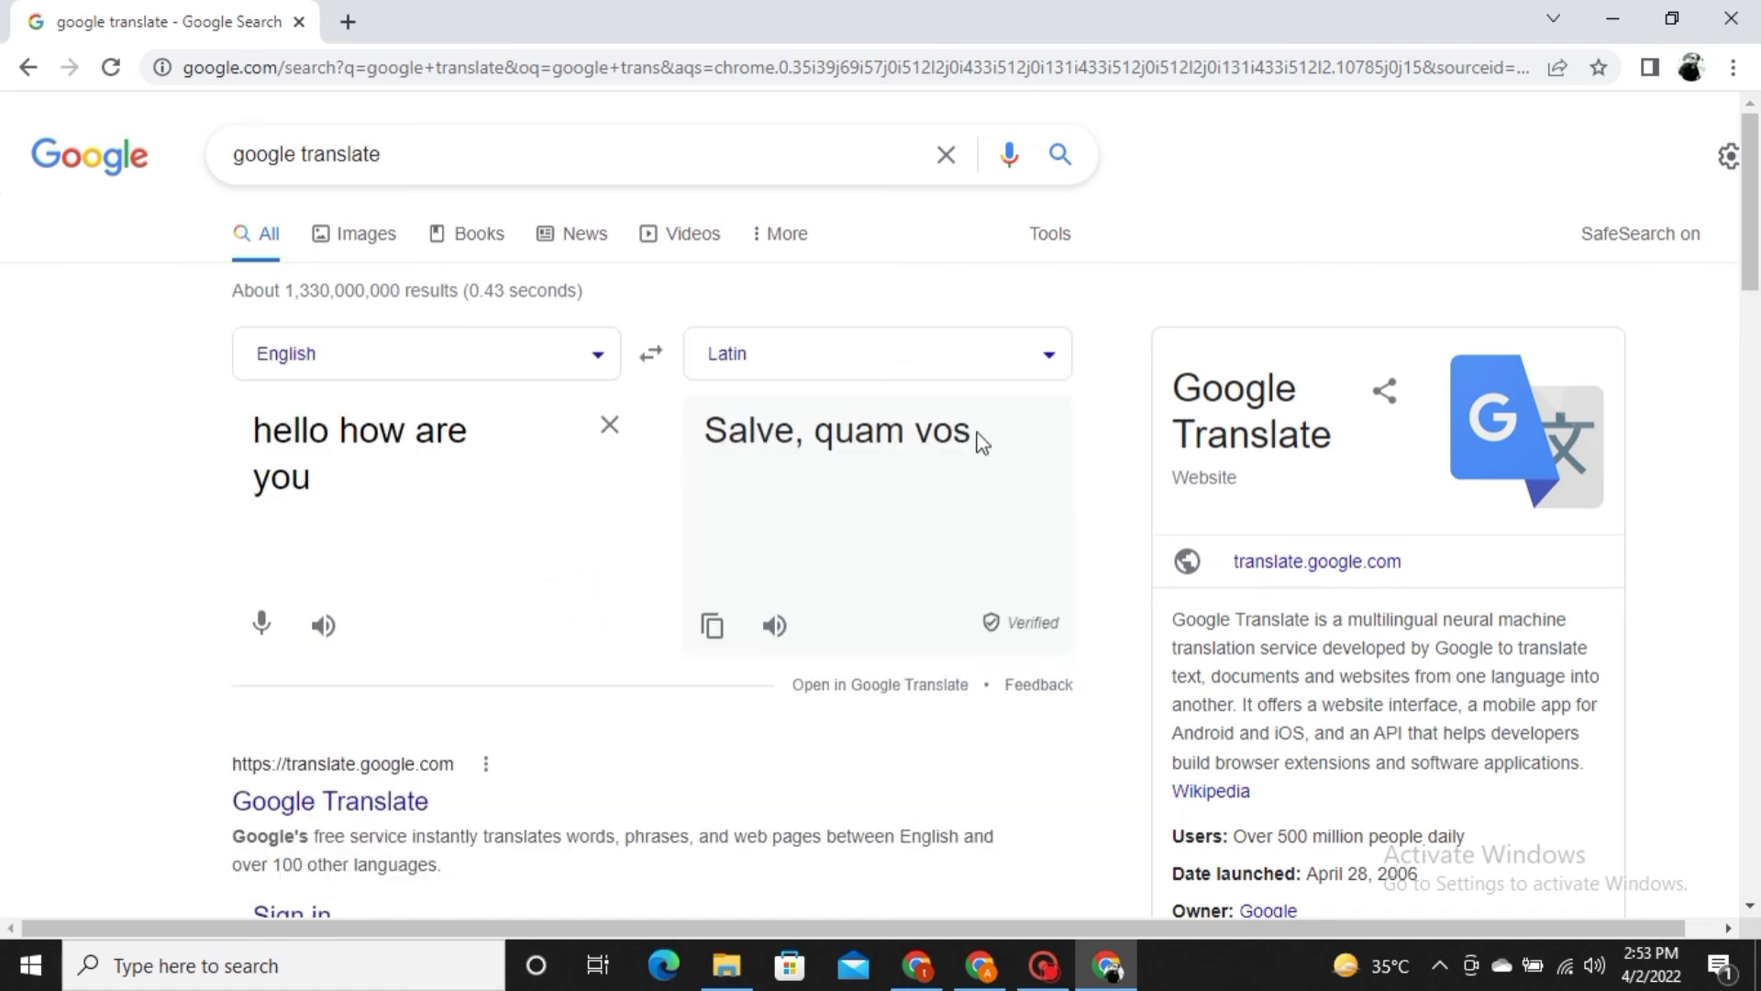
- Set the target language to Croatian to translate the English phrase
left_click(1046, 358)
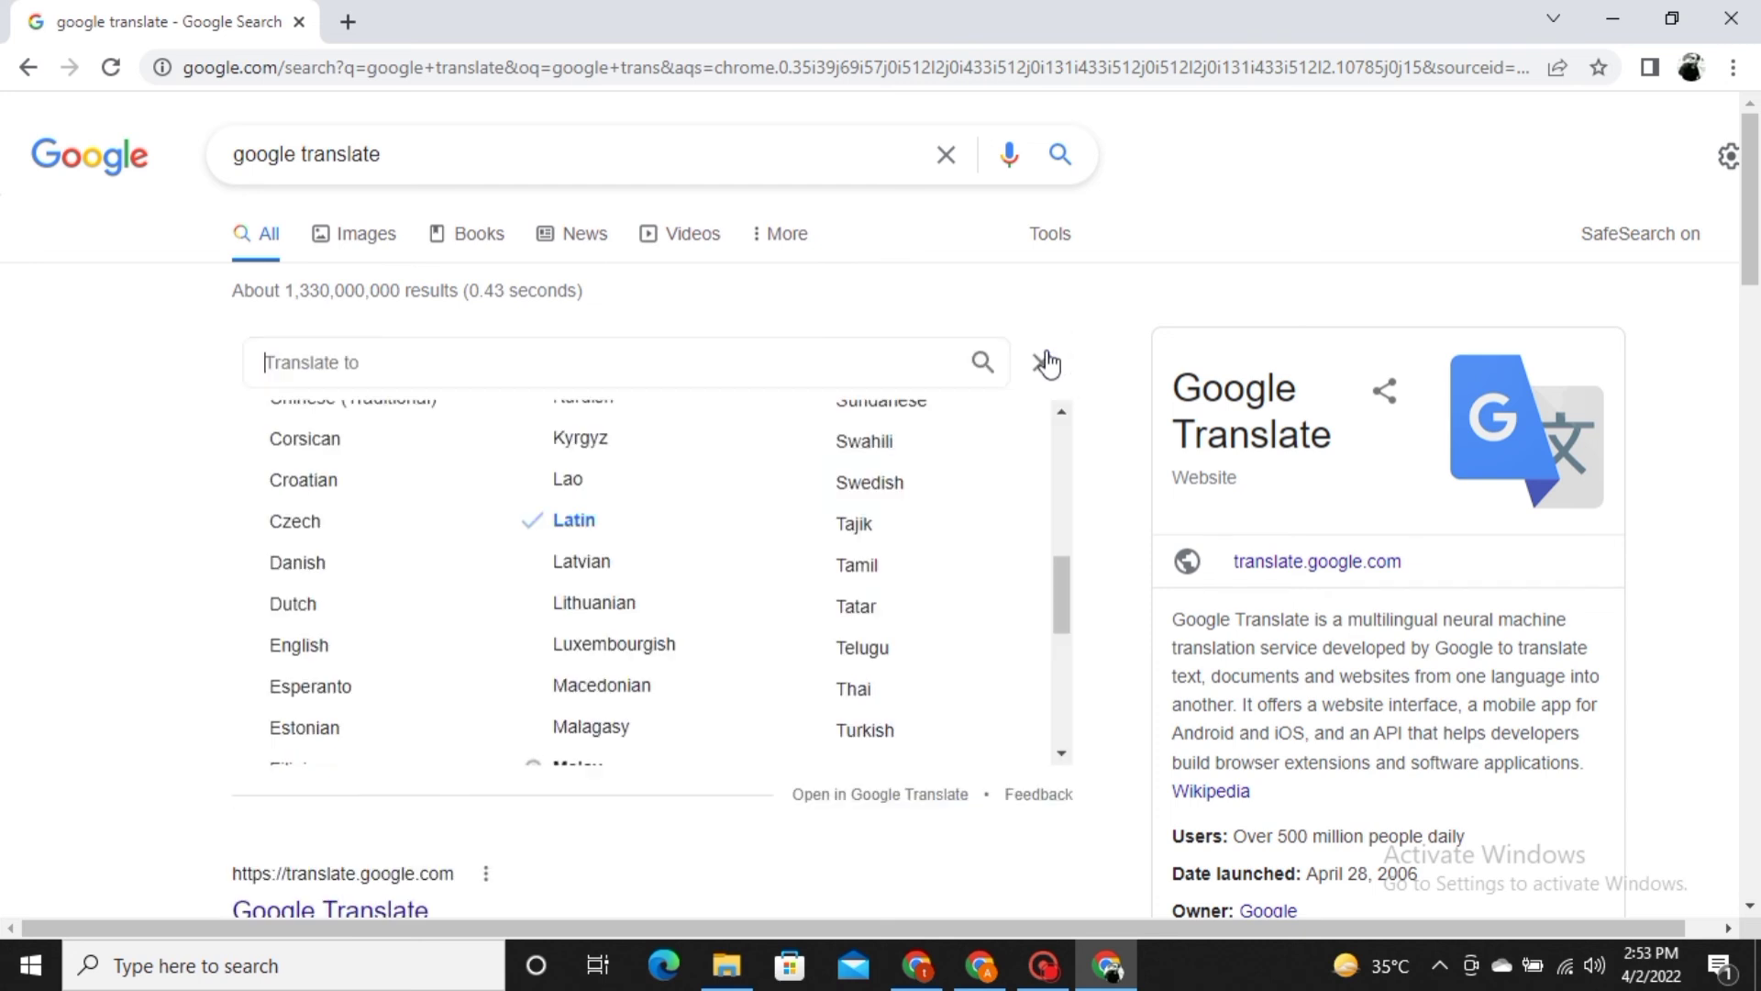
scroll(656, 549, "up", 2)
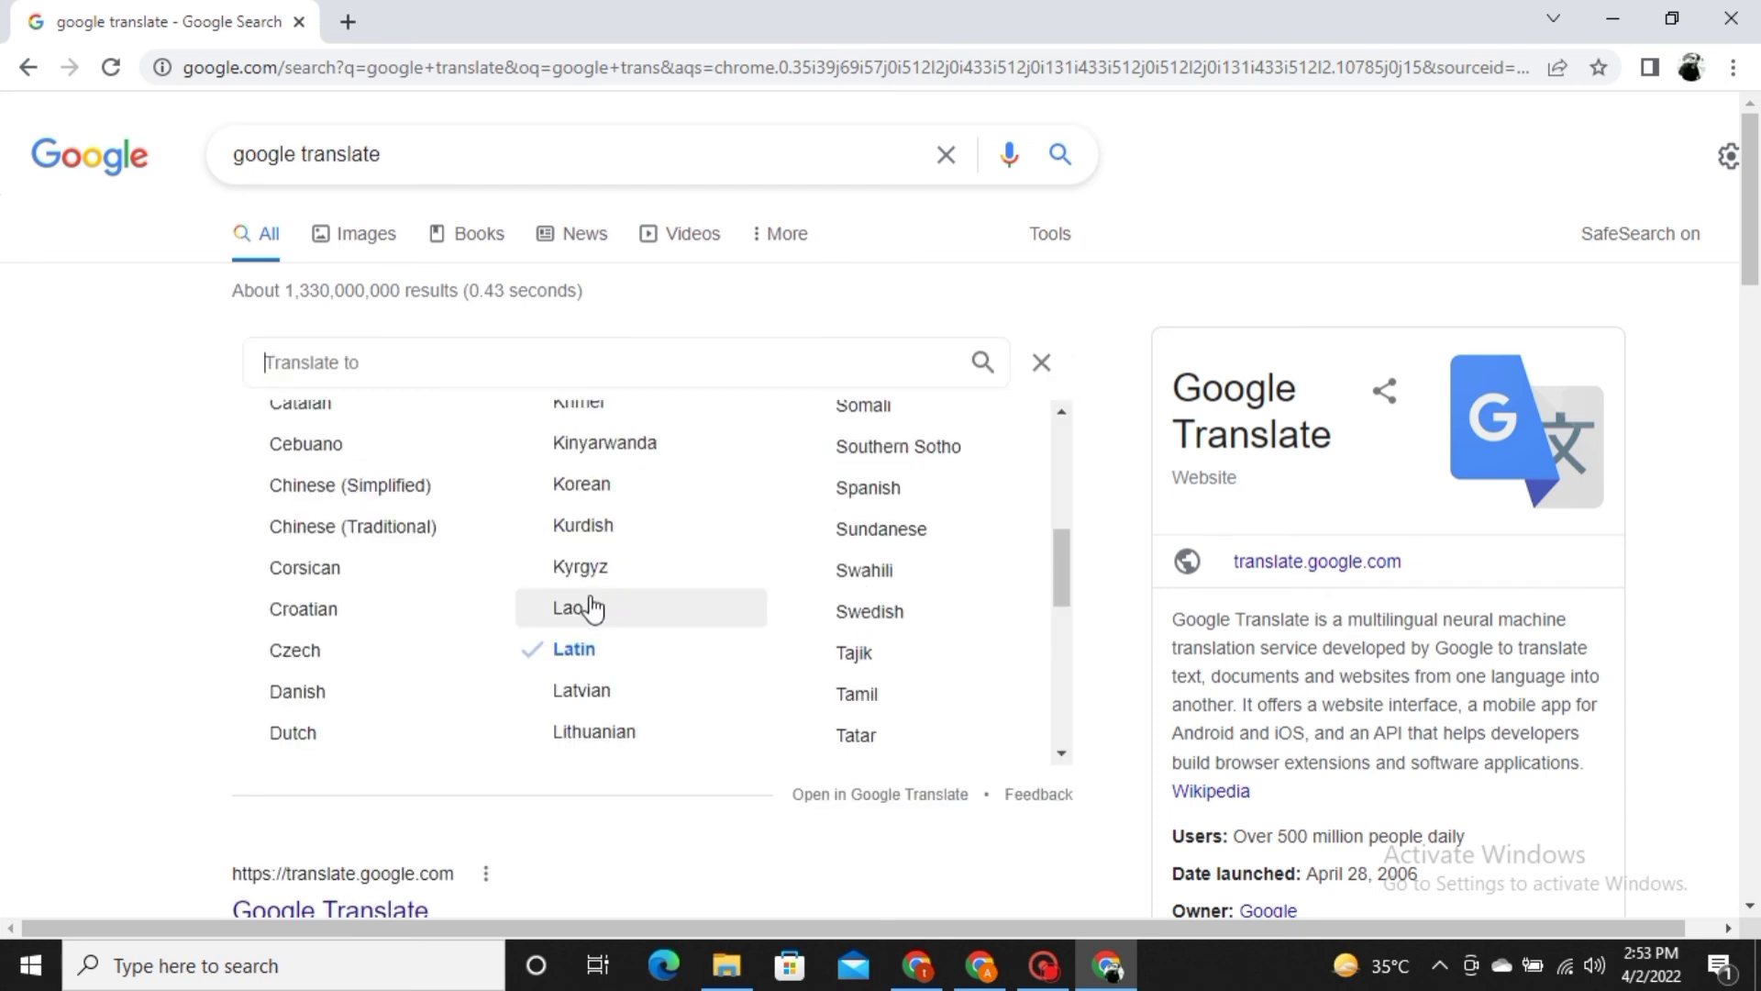
left_click(317, 626)
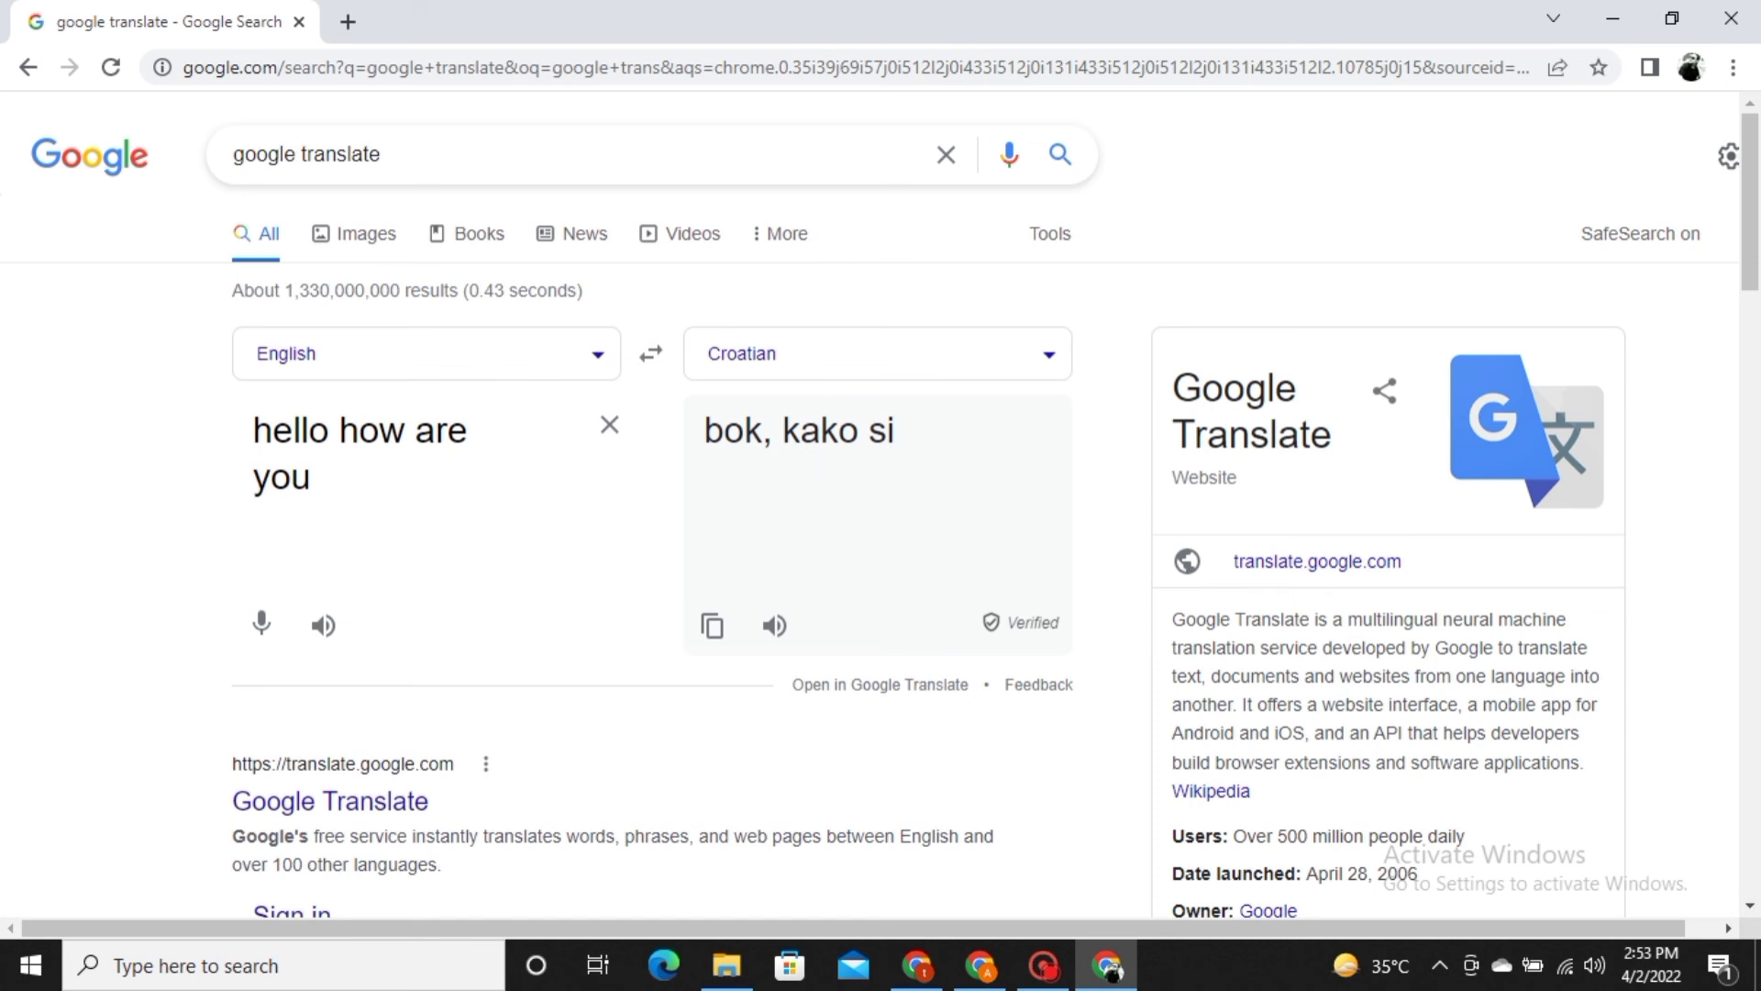
- Change the target language of the translation to Samoan
left_click(1051, 360)
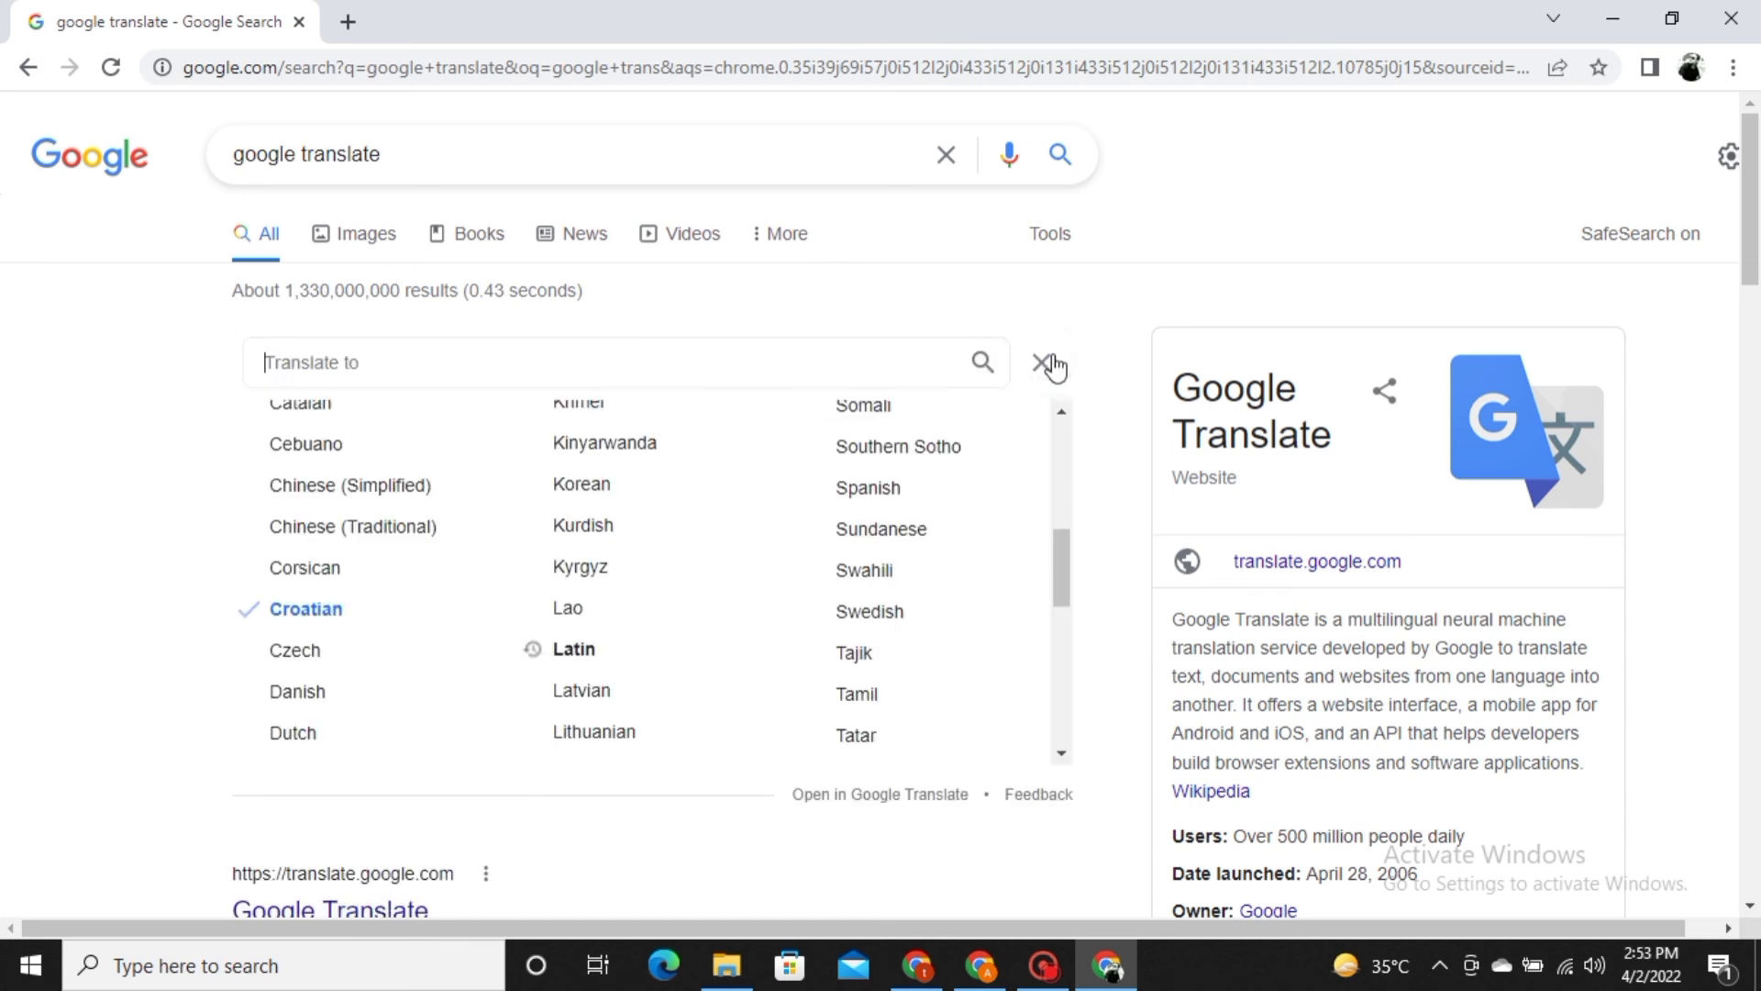
scroll(853, 595, "up", 3)
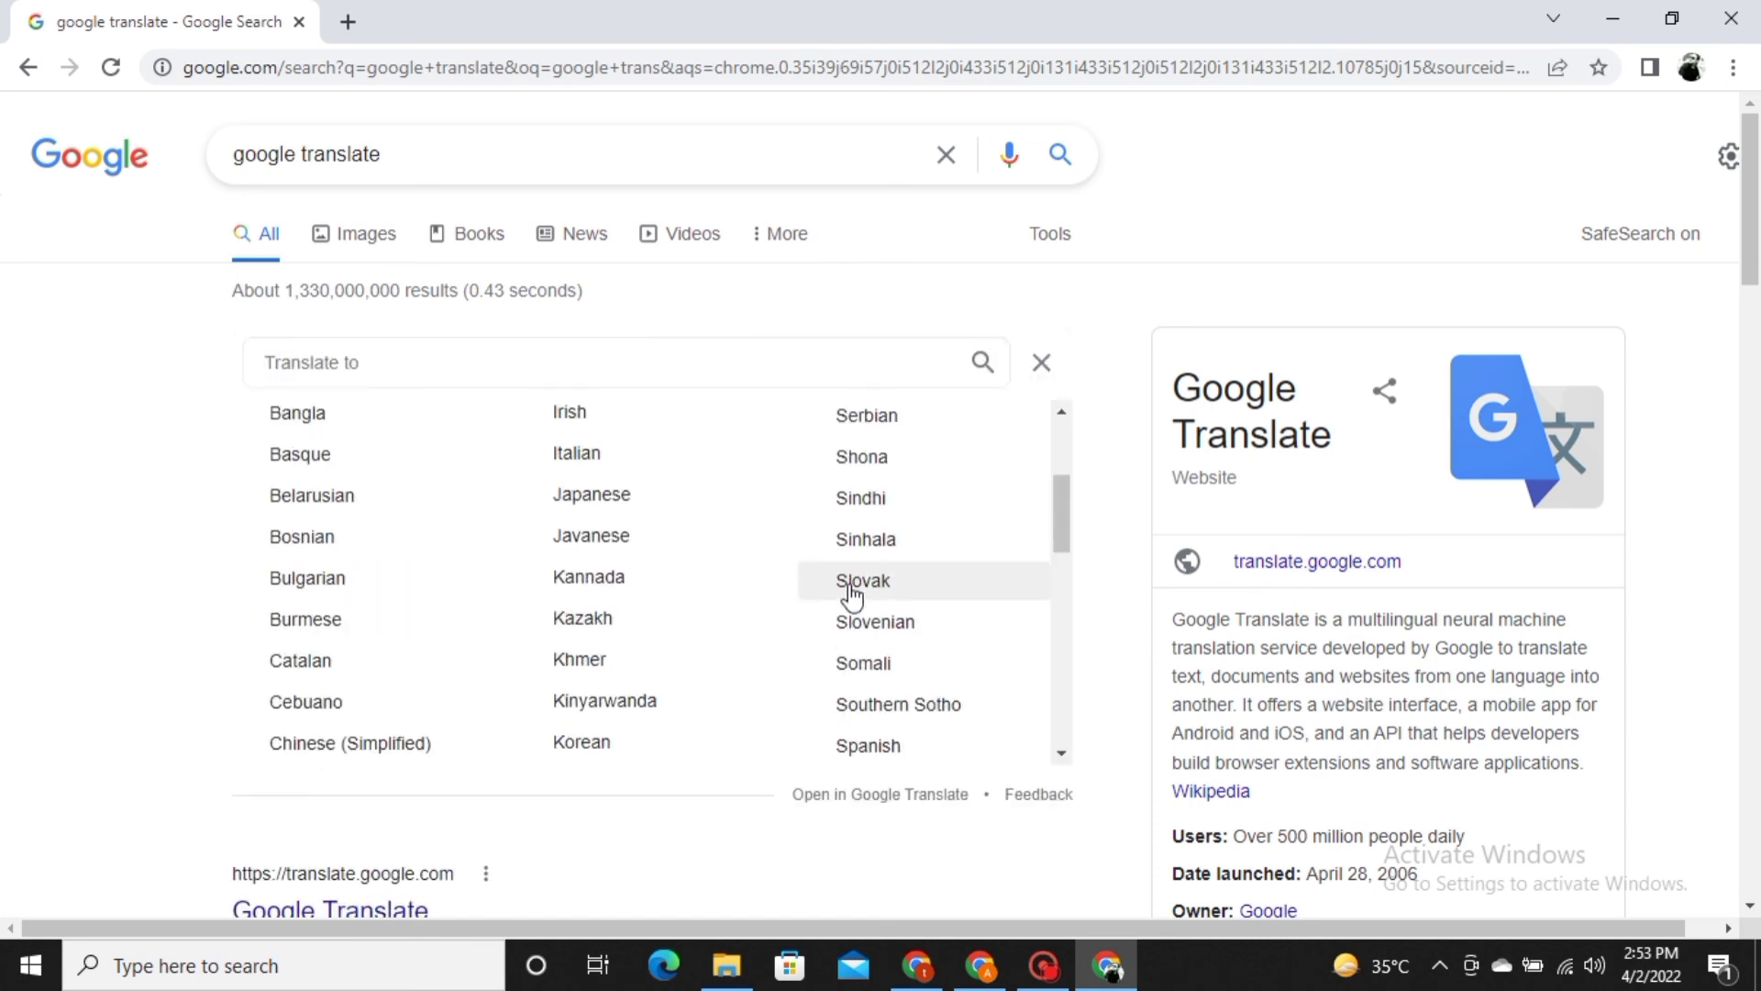
scroll(853, 595, "up", 1)
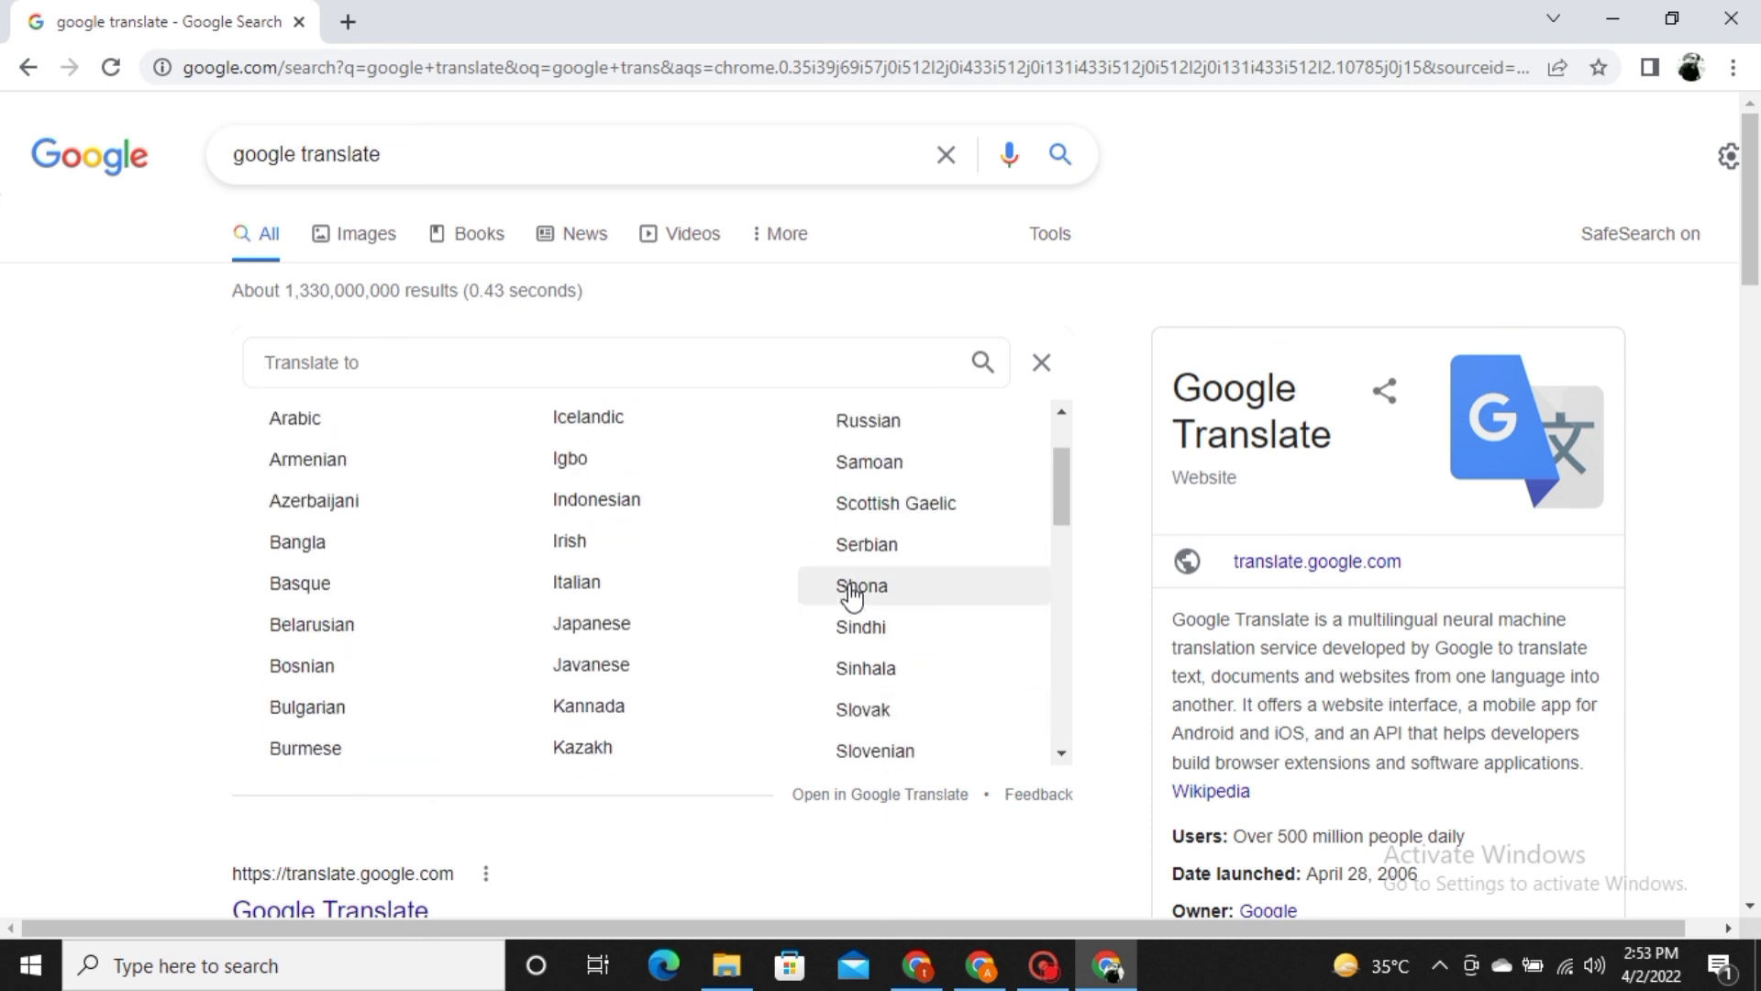
scroll(853, 595, "up", 1)
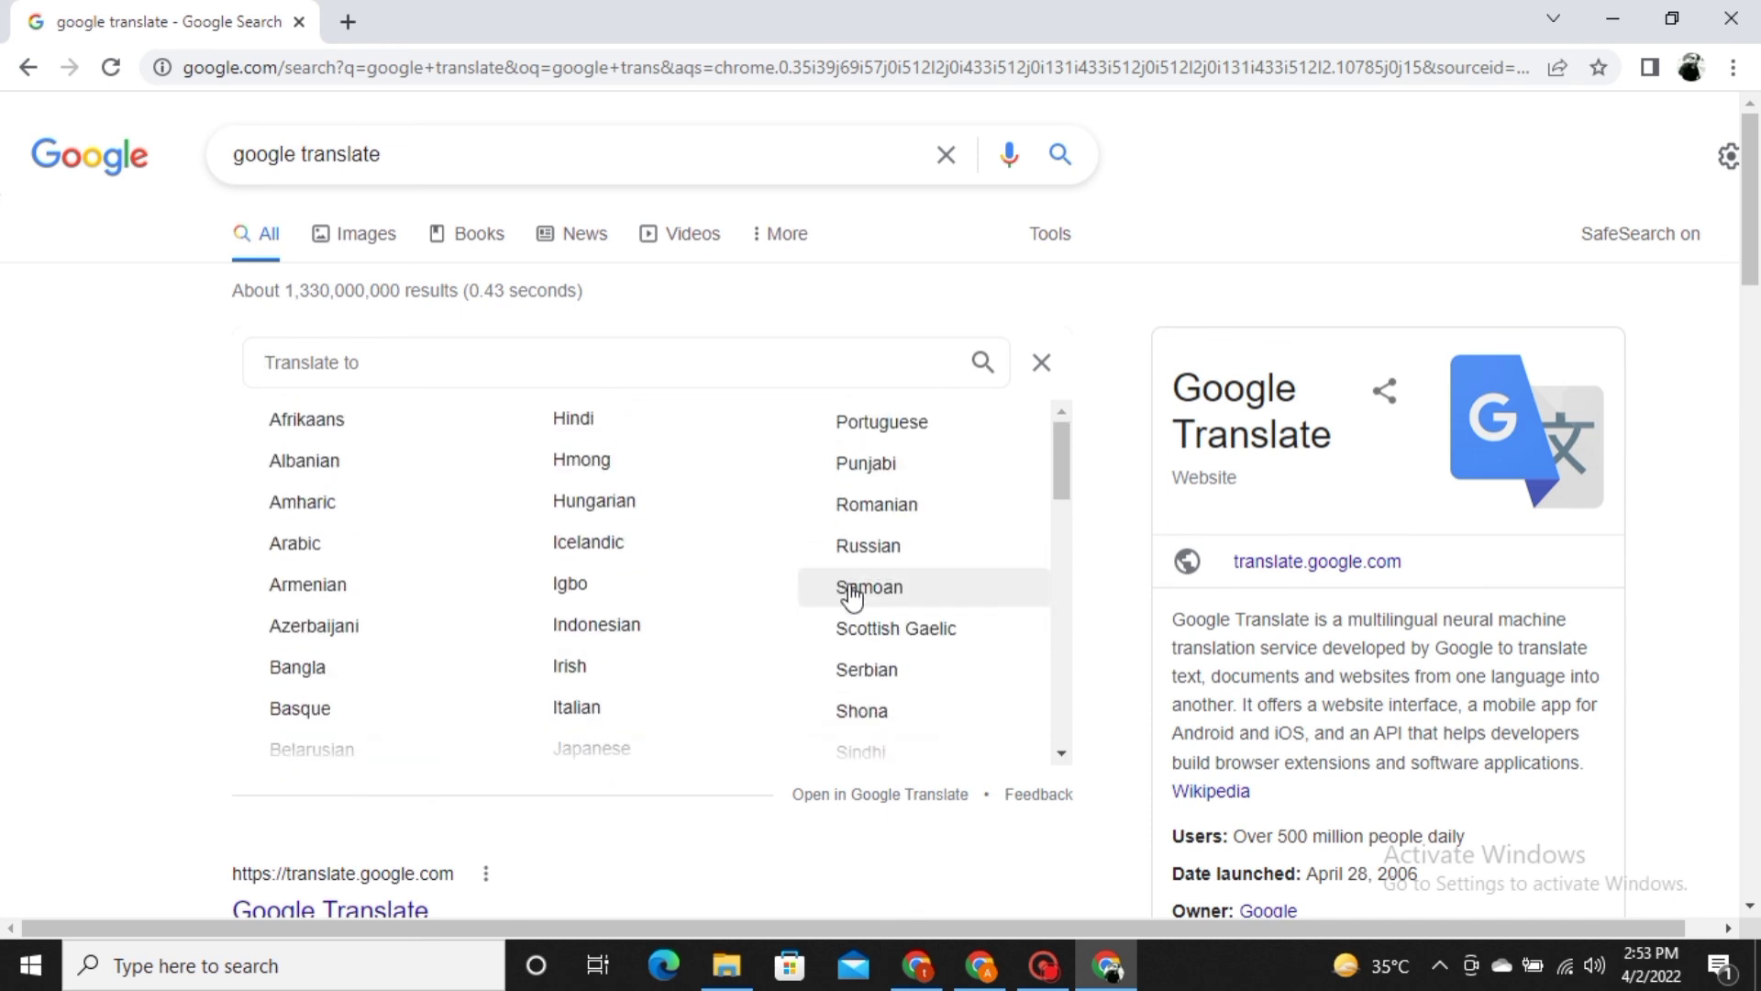
left_click(853, 591)
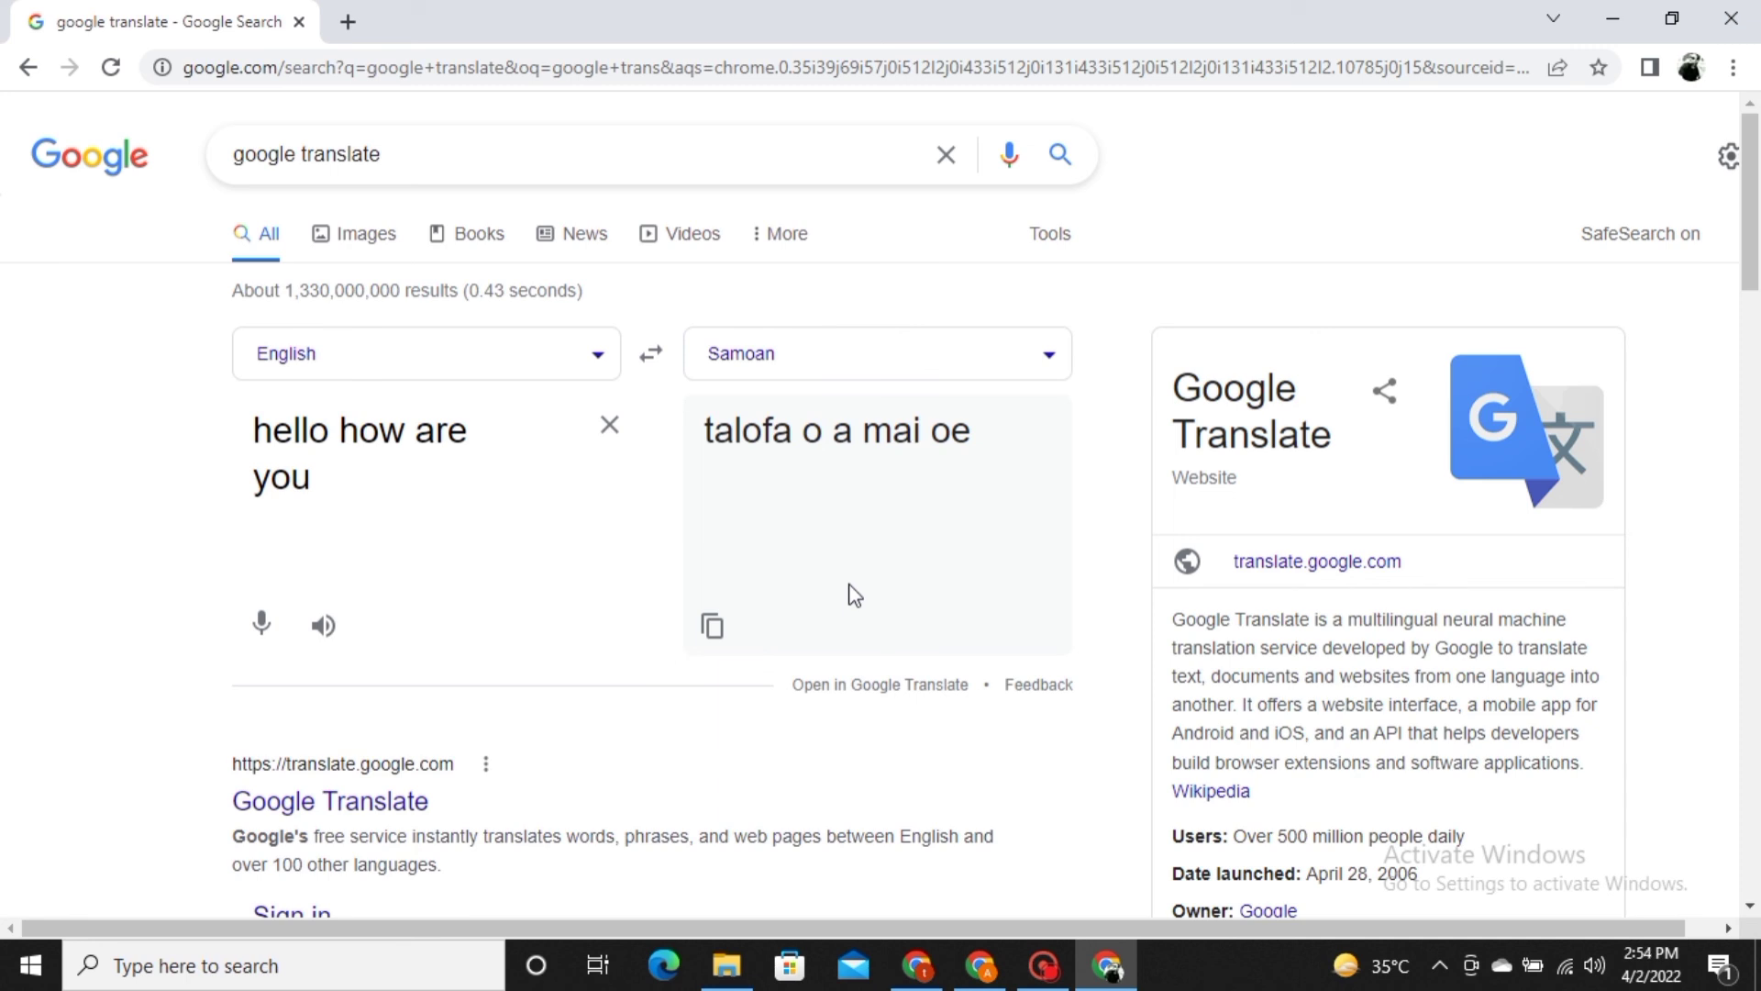
- Translate the phrase into Portuguese, and after that into Afrikaans, by changing the target language
left_click(1049, 365)
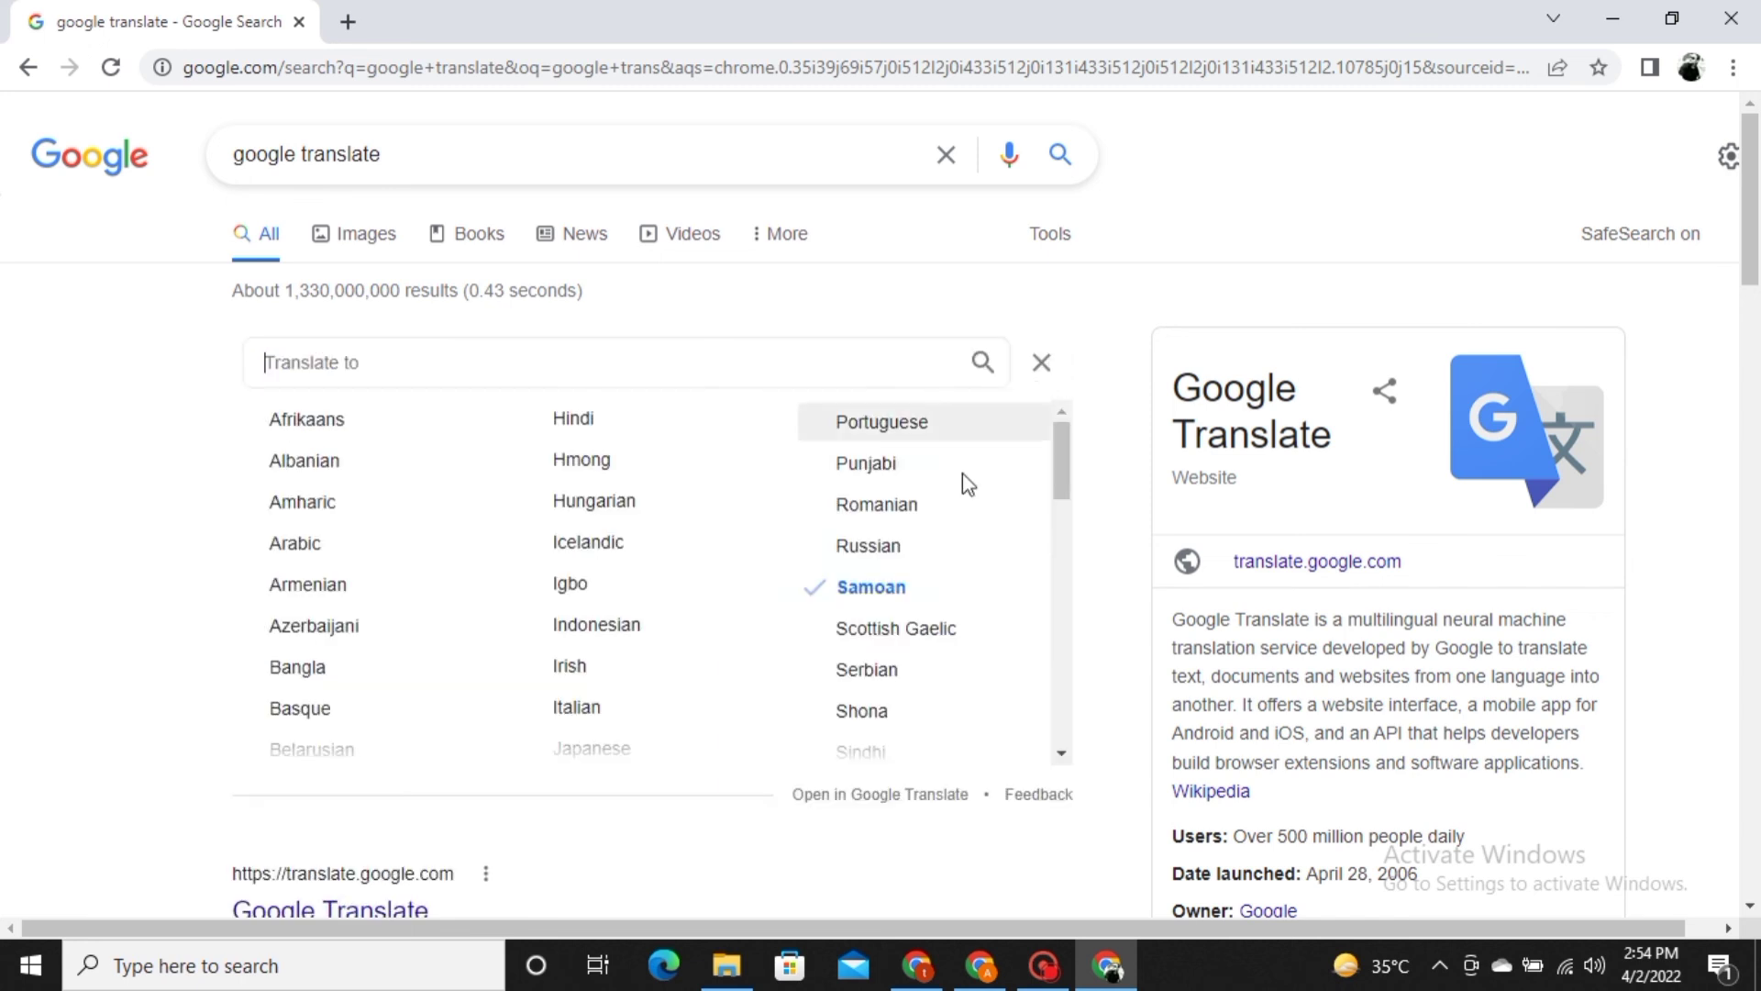
left_click(912, 424)
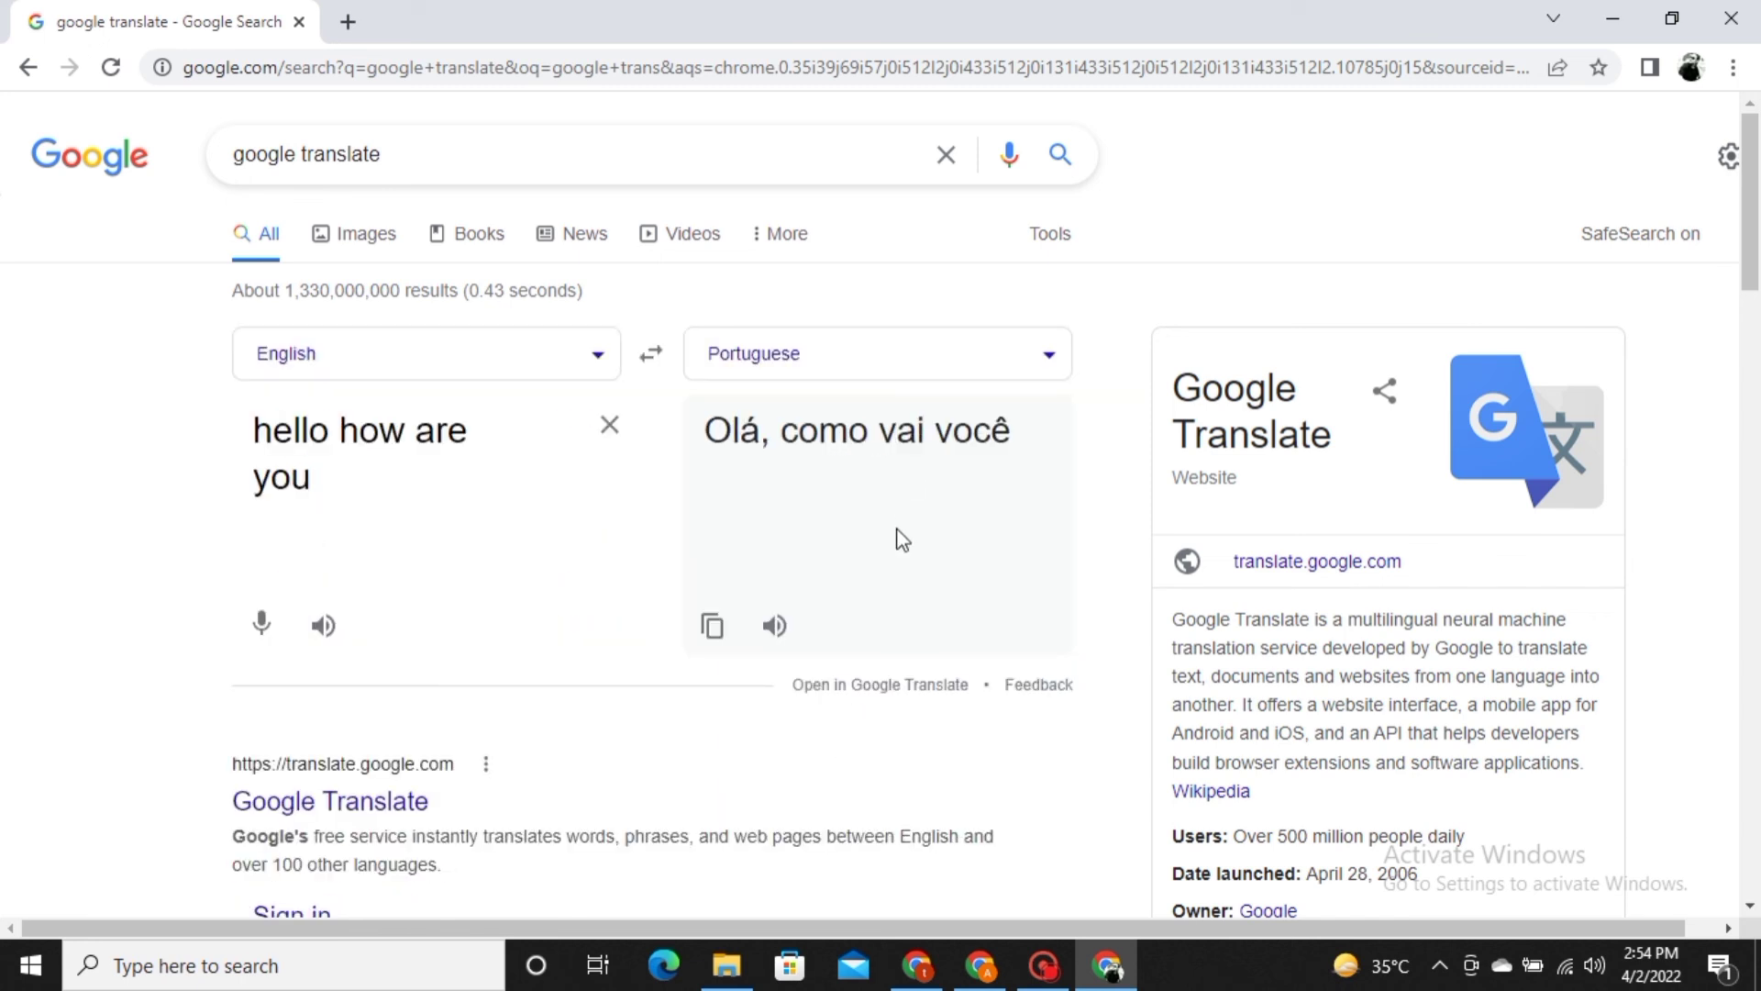
left_click(1048, 363)
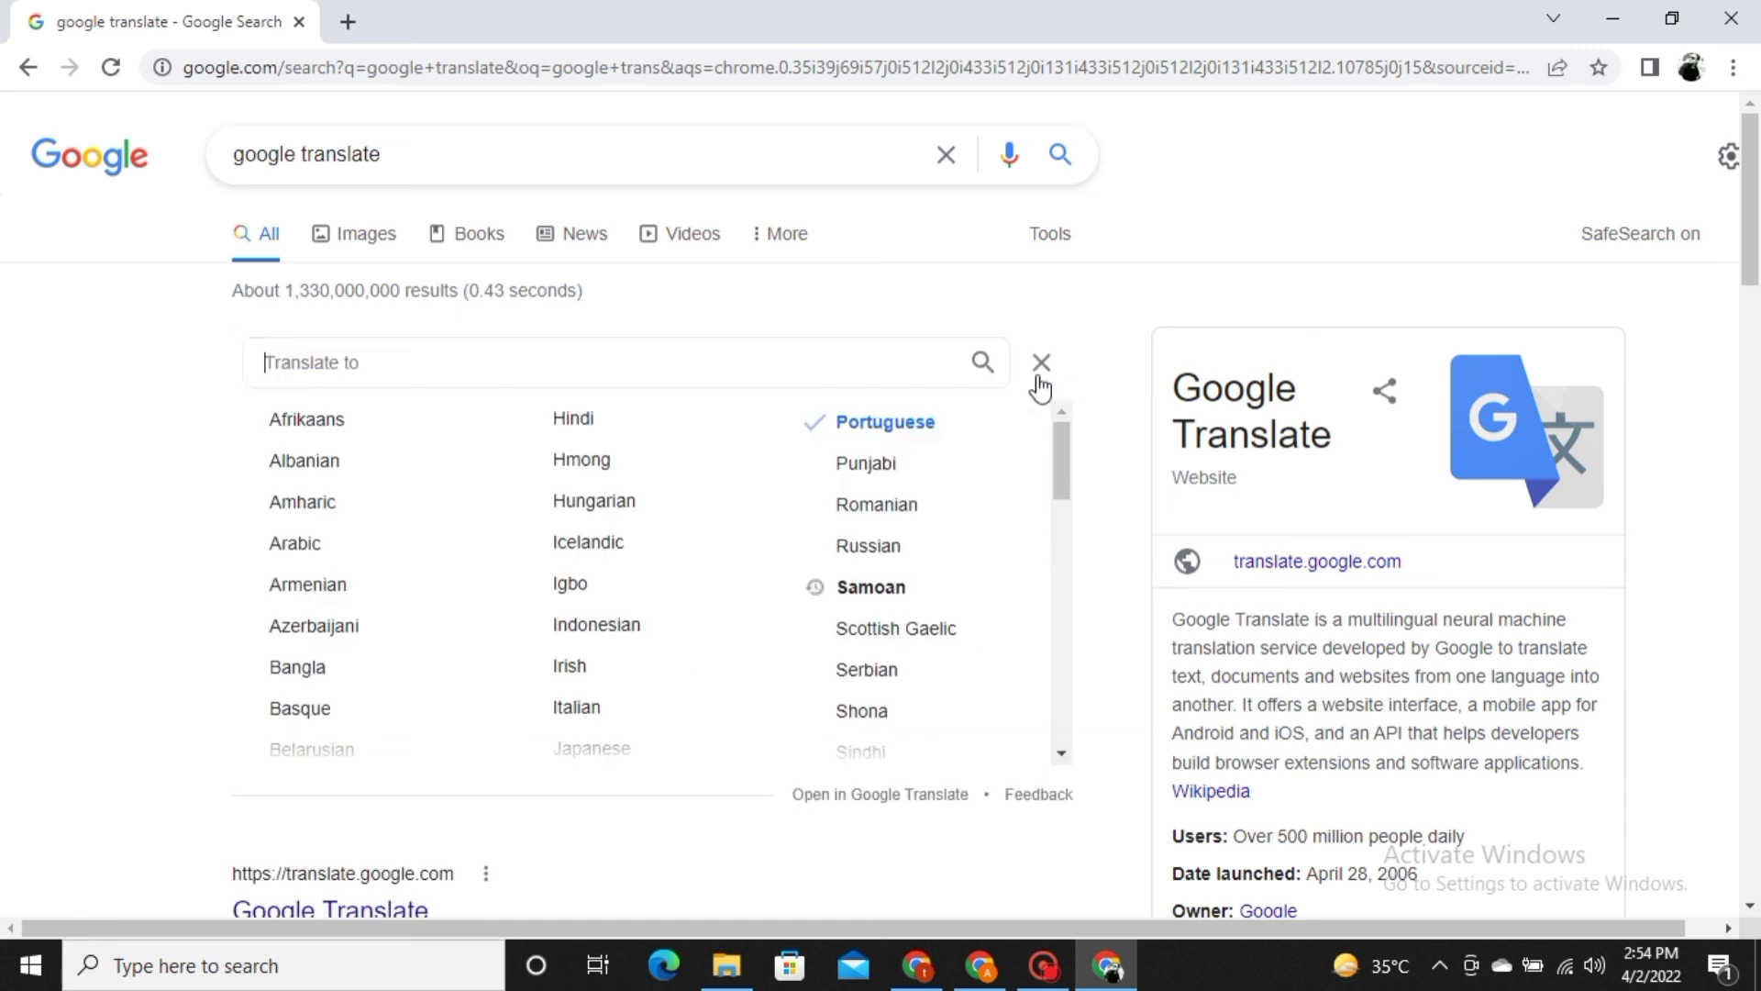
left_click(344, 423)
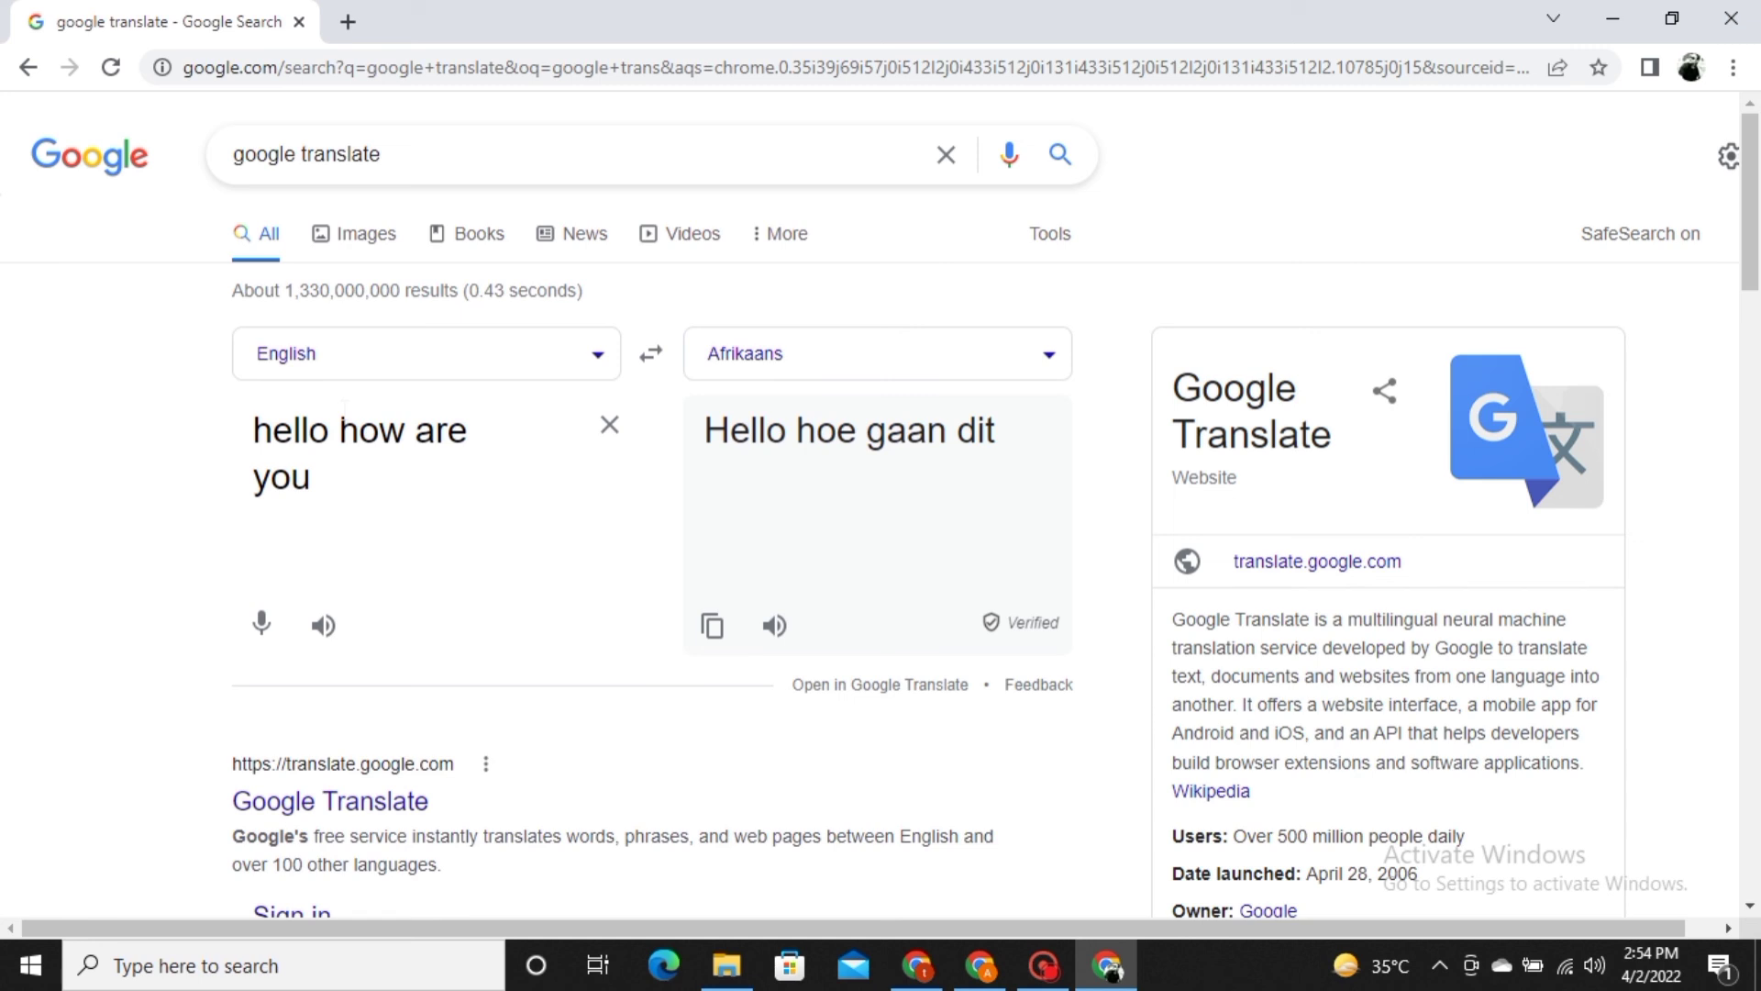